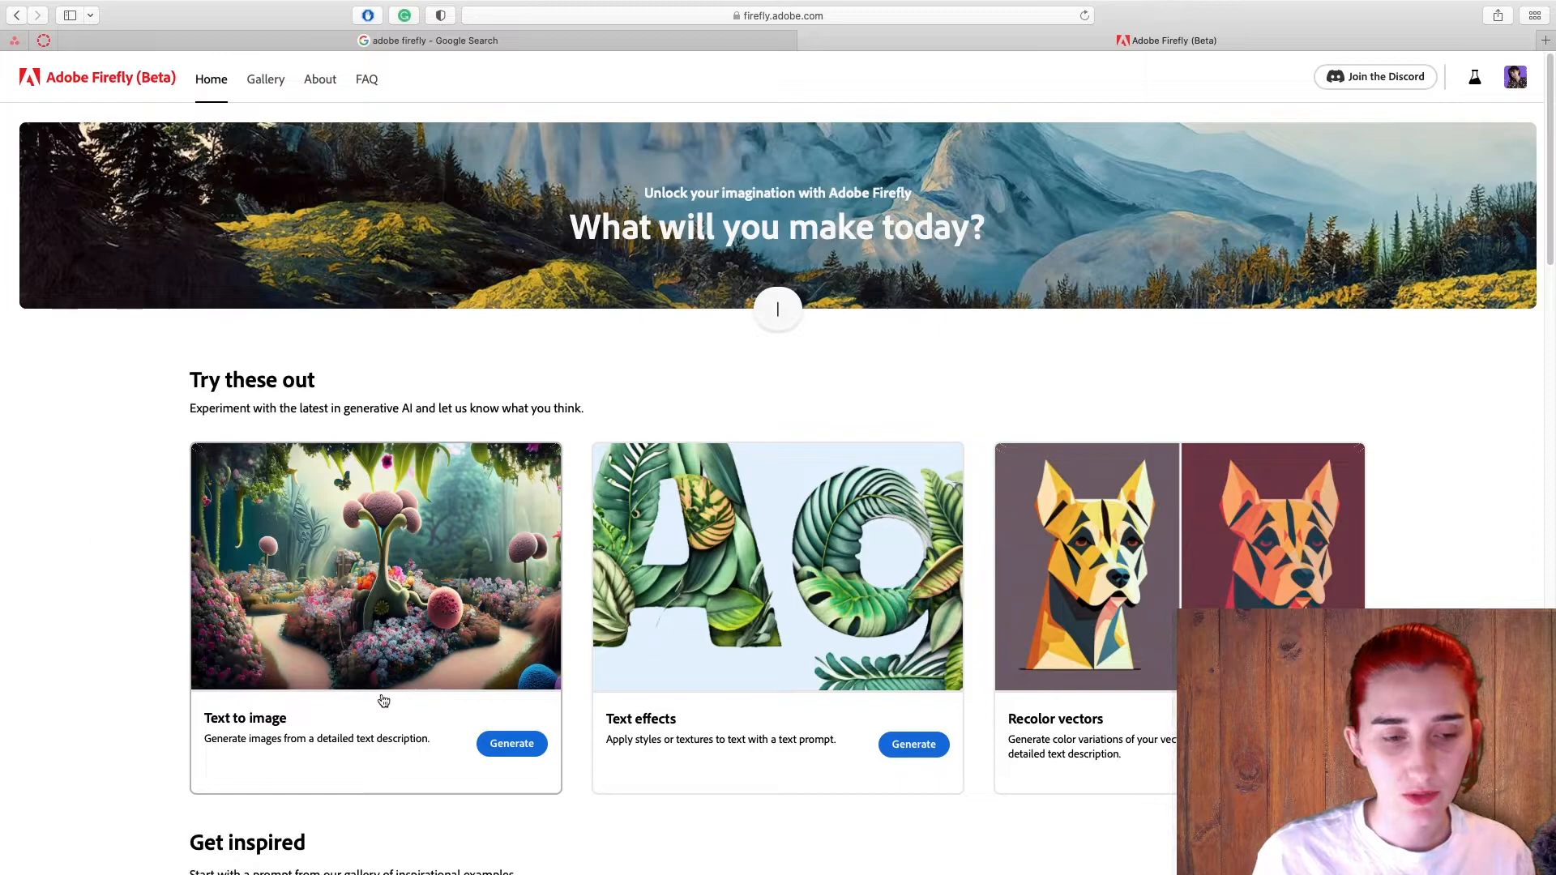
Open the Text to image generator and browse its gallery of sample images and prompts.
{"action": "left_click", "coordinate": [393, 760]}
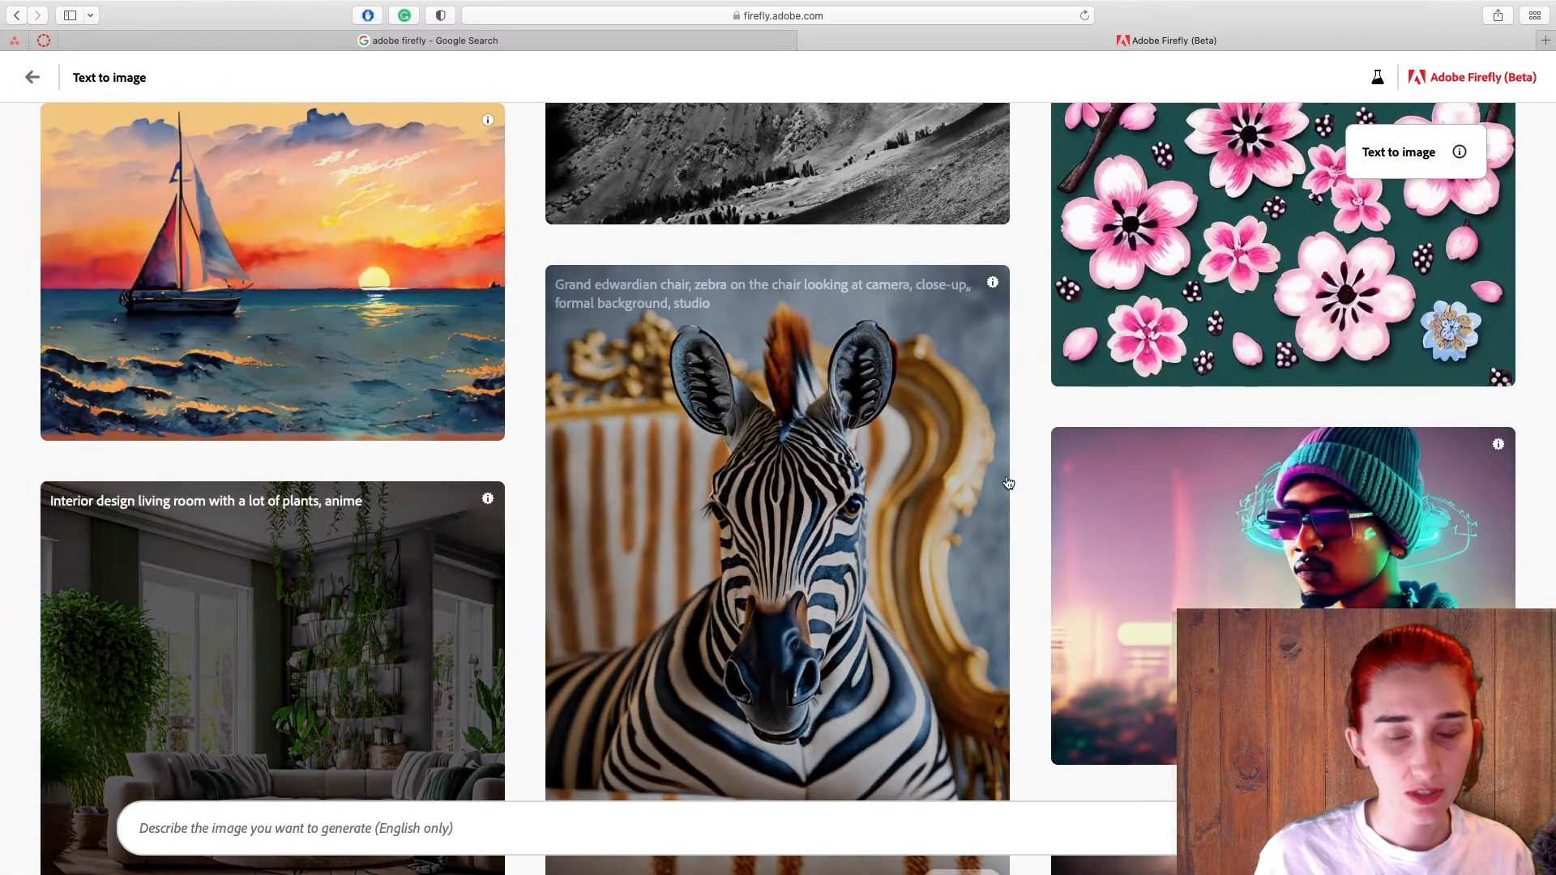
{"action": "scroll", "coordinate": [1025, 392], "scroll_direction": "down", "scroll_amount": 1}
{"action": "scroll", "coordinate": [1026, 394], "scroll_direction": "up", "scroll_amount": 15}
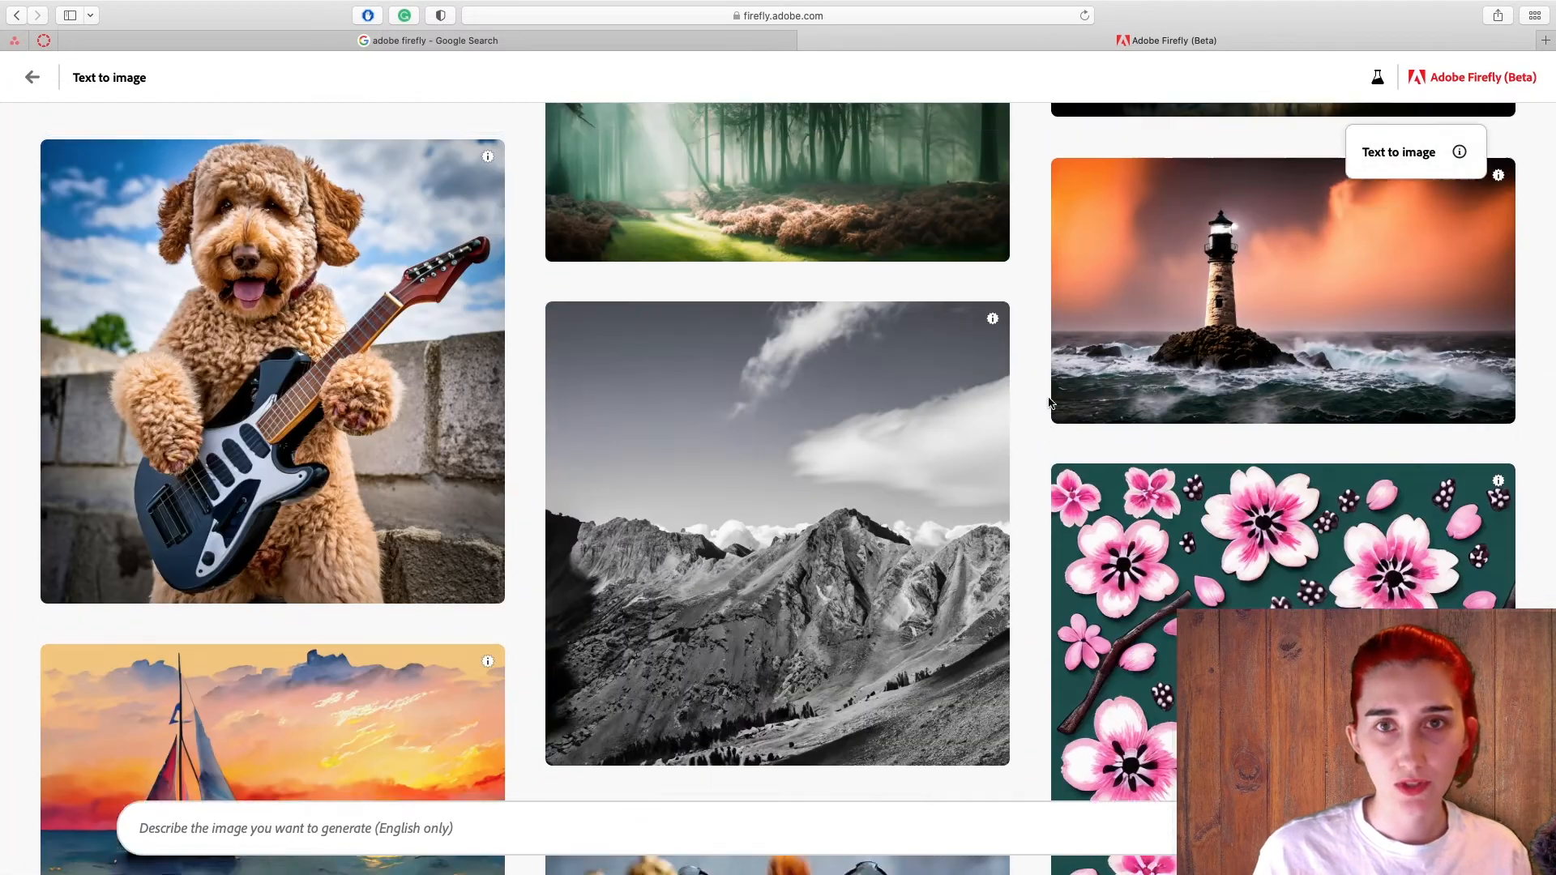
{"action": "scroll", "coordinate": [1048, 415], "scroll_direction": "up", "scroll_amount": 2}
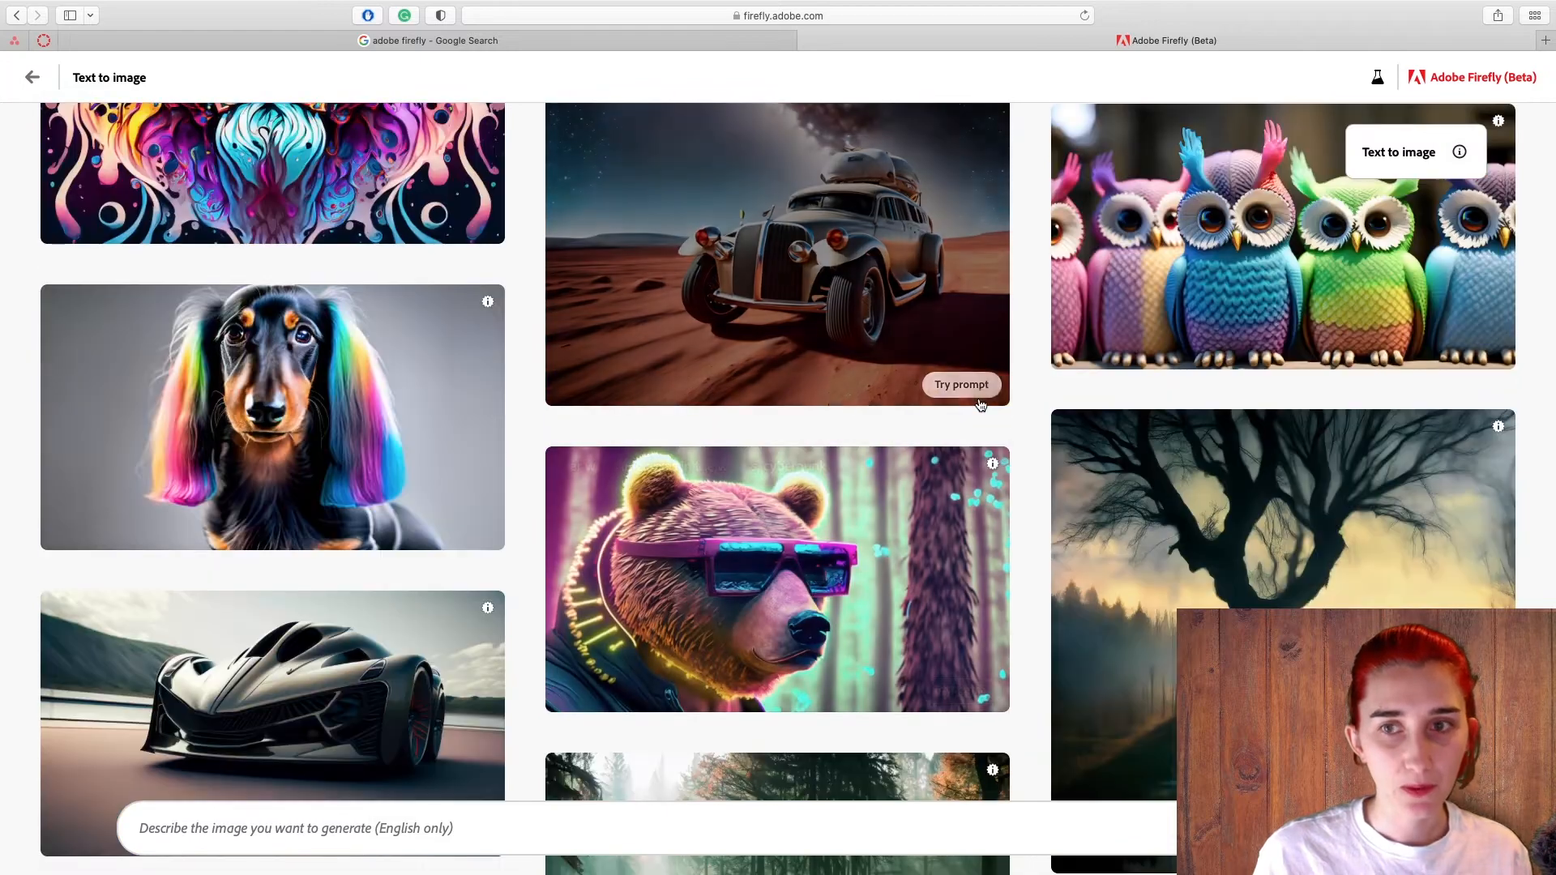
{"action": "scroll", "coordinate": [1040, 392], "scroll_direction": "up", "scroll_amount": 15}
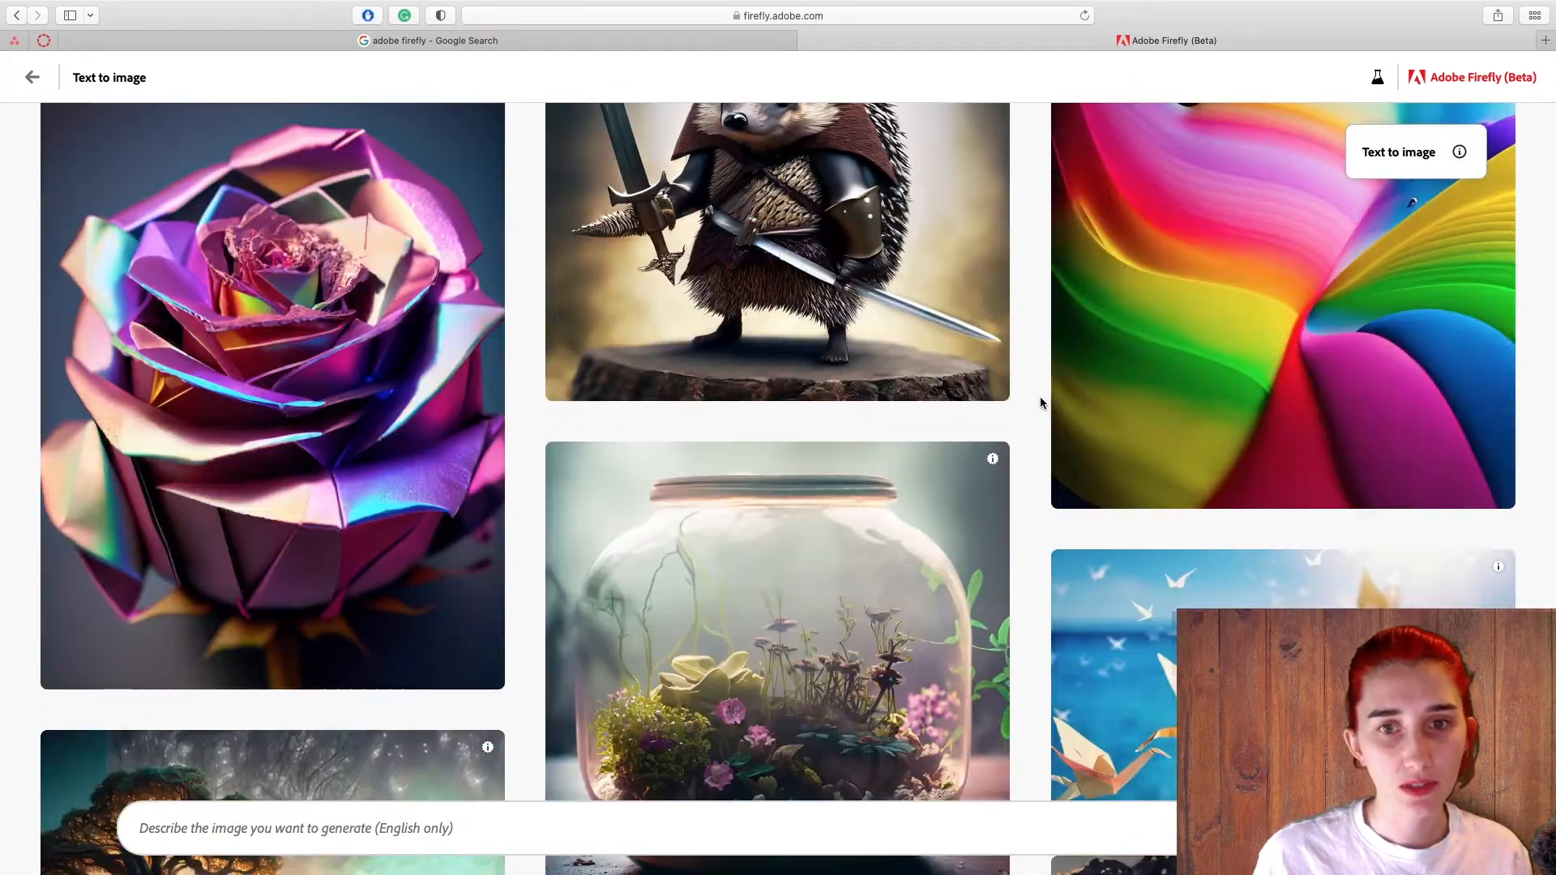
{"action": "scroll", "coordinate": [1039, 396], "scroll_direction": "up", "scroll_amount": 4}
{"action": "scroll", "coordinate": [1039, 396], "scroll_direction": "down", "scroll_amount": 7}
{"action": "mouse_move", "coordinate": [653, 437]}
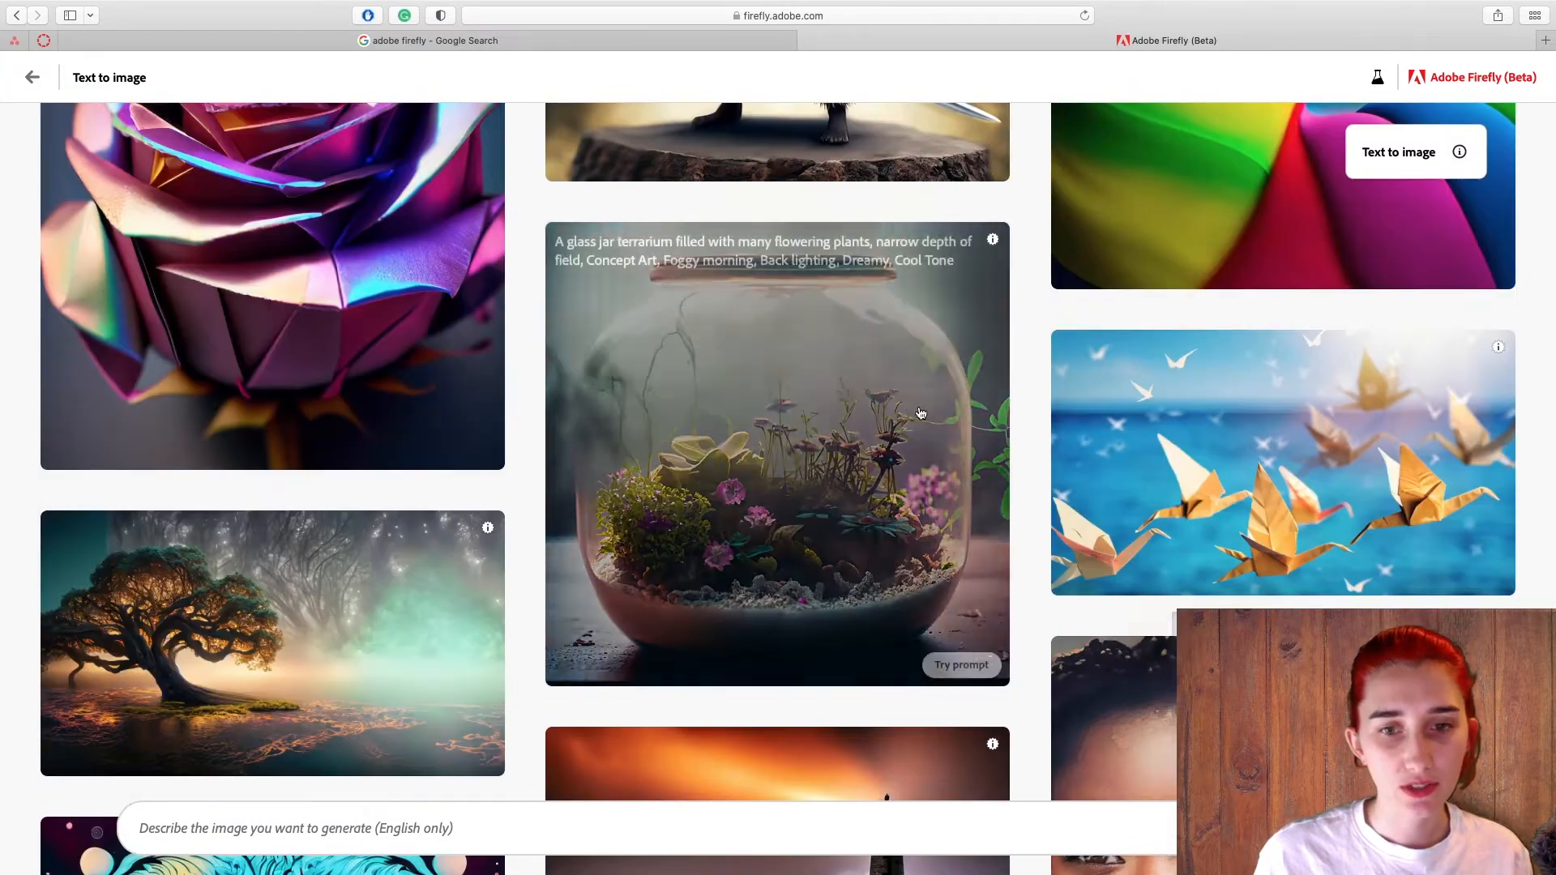
{"action": "scroll", "coordinate": [1021, 677], "scroll_direction": "down", "scroll_amount": 20}
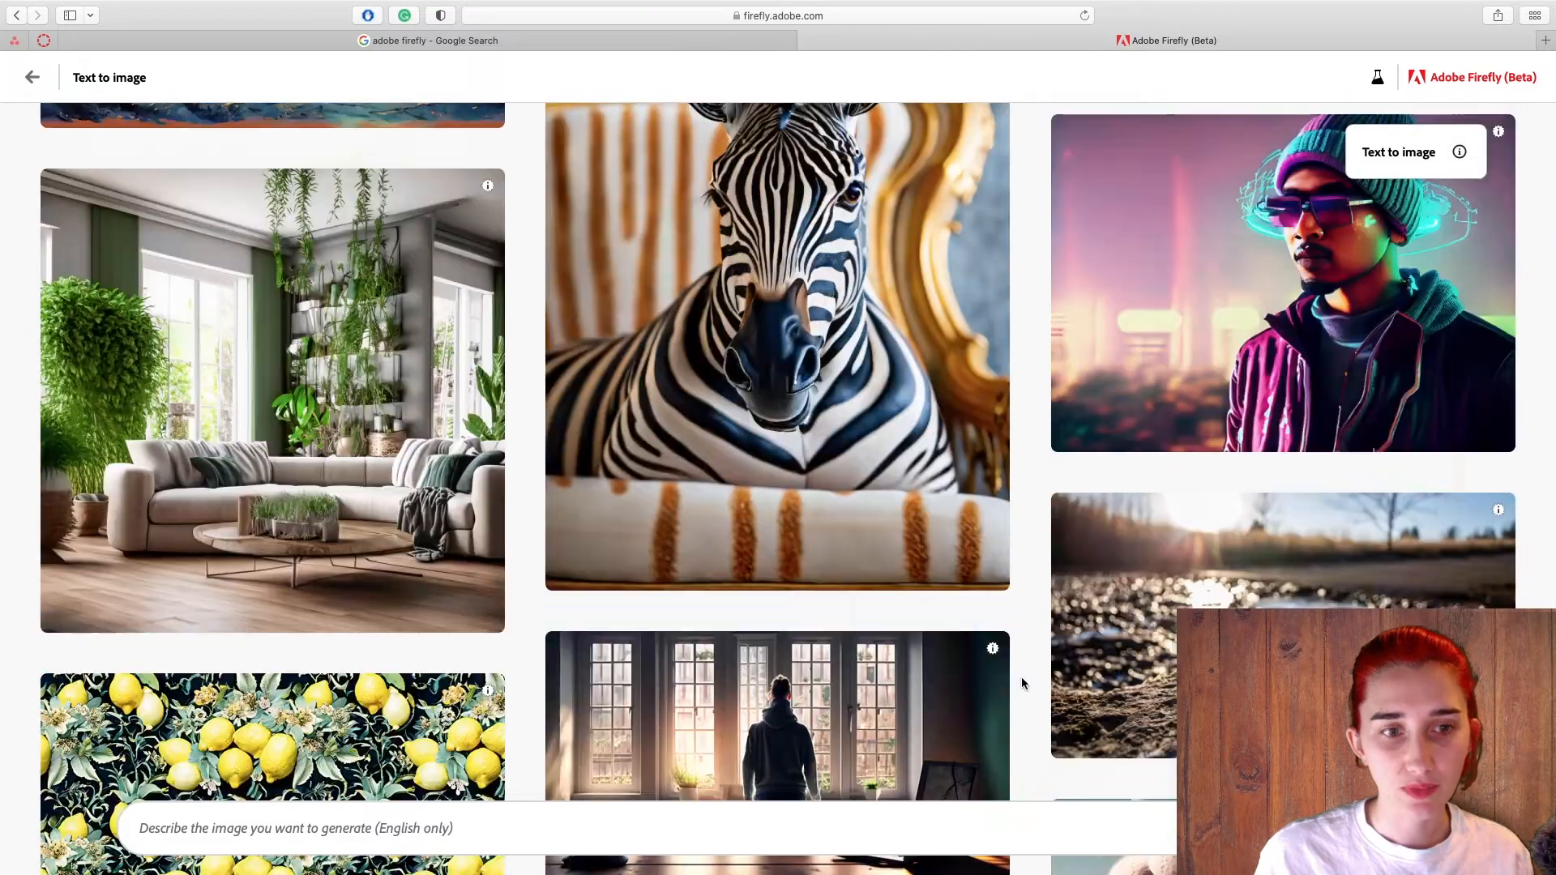
{"action": "scroll", "coordinate": [1021, 683], "scroll_direction": "down", "scroll_amount": 15}
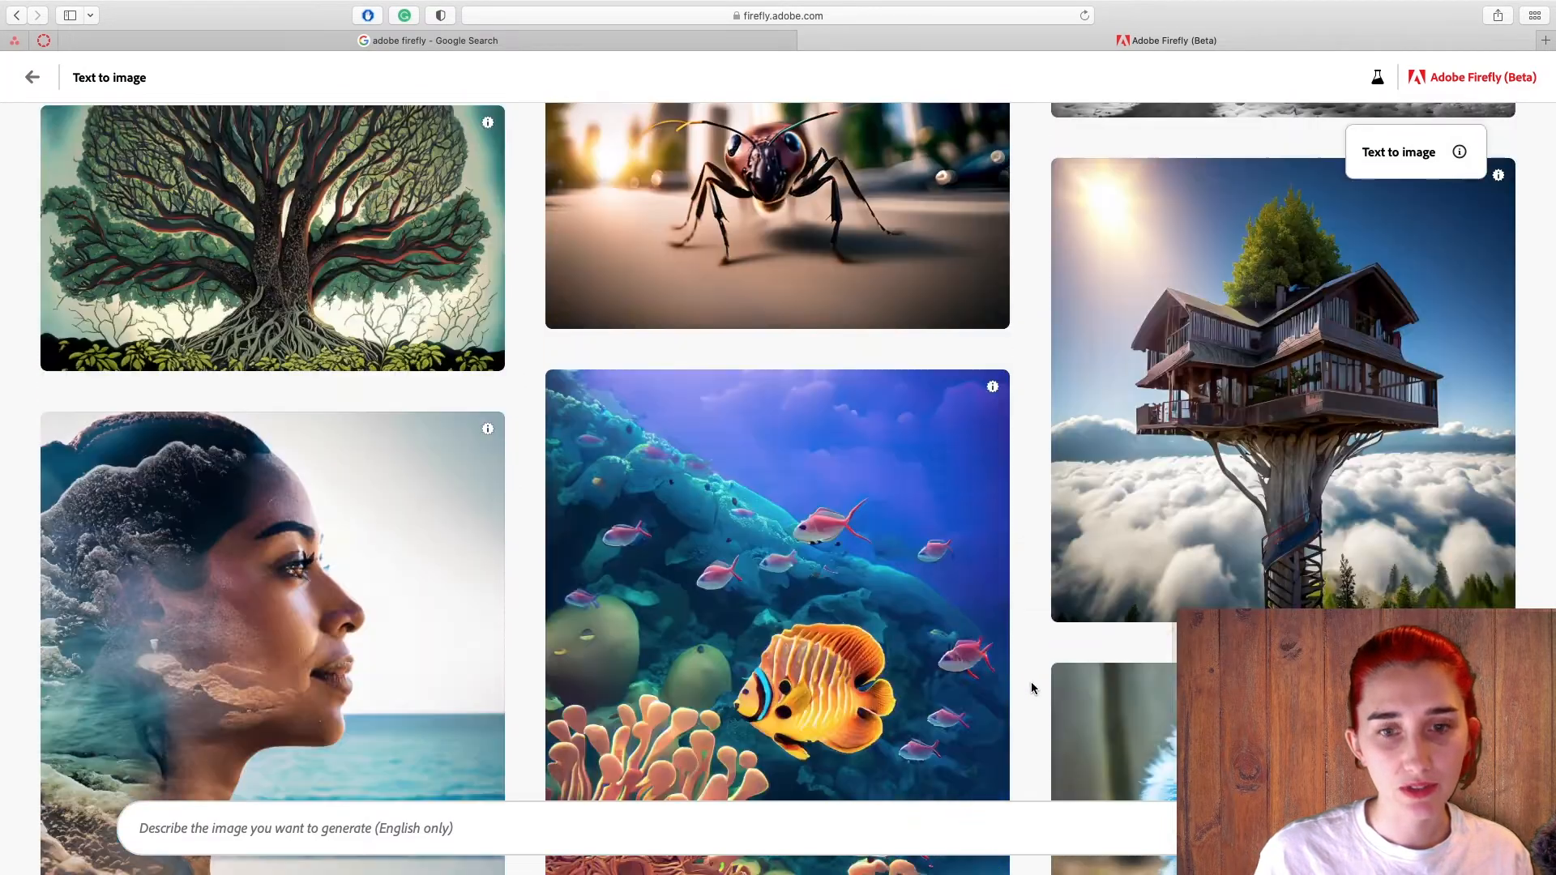
{"action": "scroll", "coordinate": [1033, 687], "scroll_direction": "up", "scroll_amount": 4}
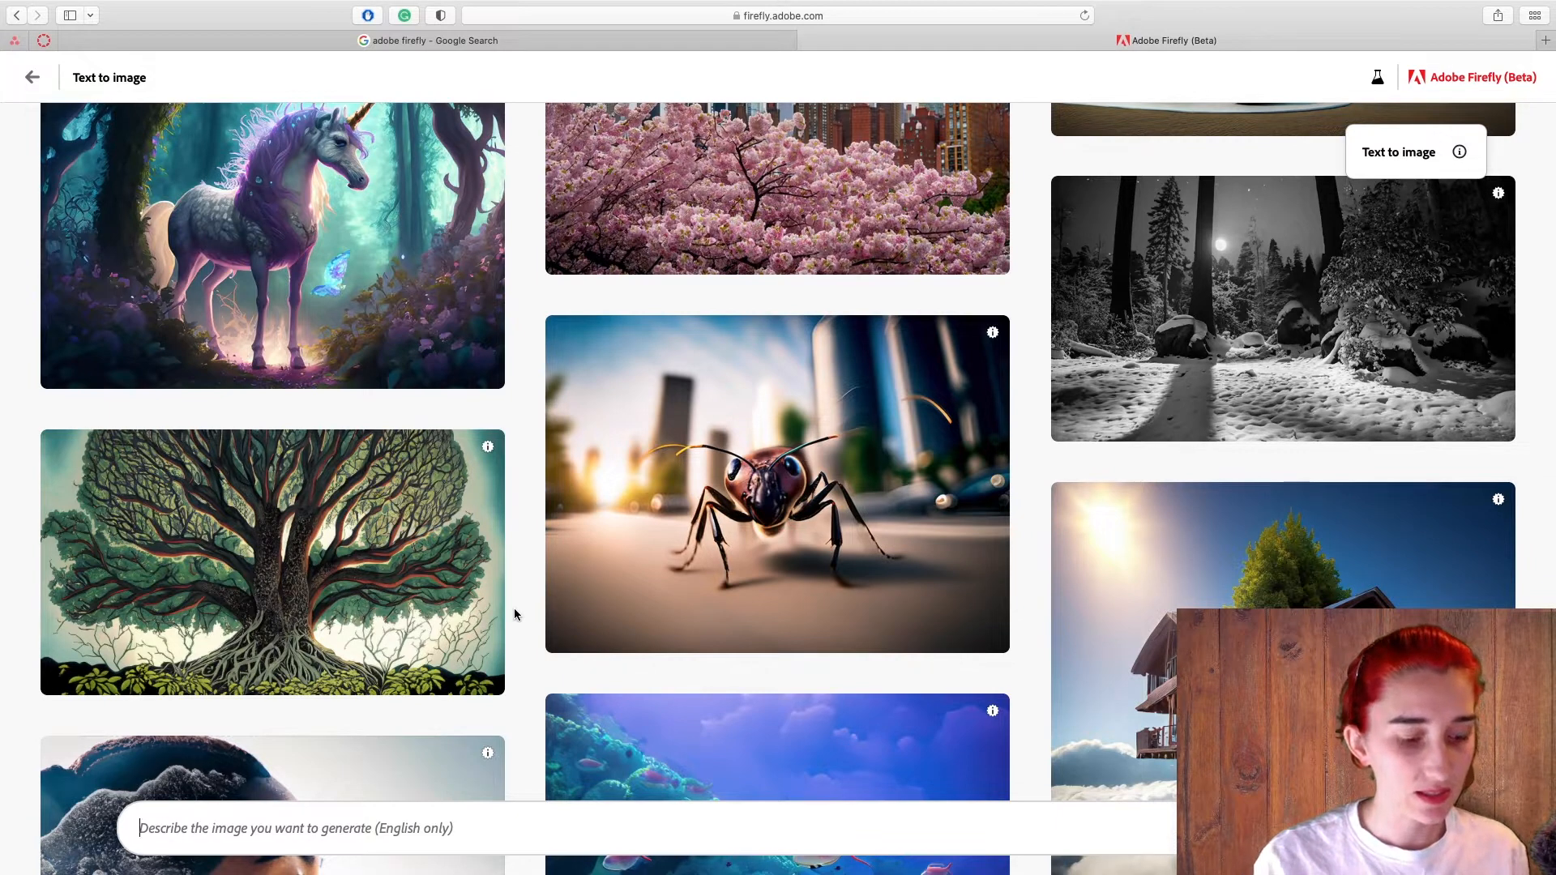
Generate images from the prompt "fantasy cottage, flowery forest, depth of field, soft lighting".
{"action": "type", "text": "fantas"}
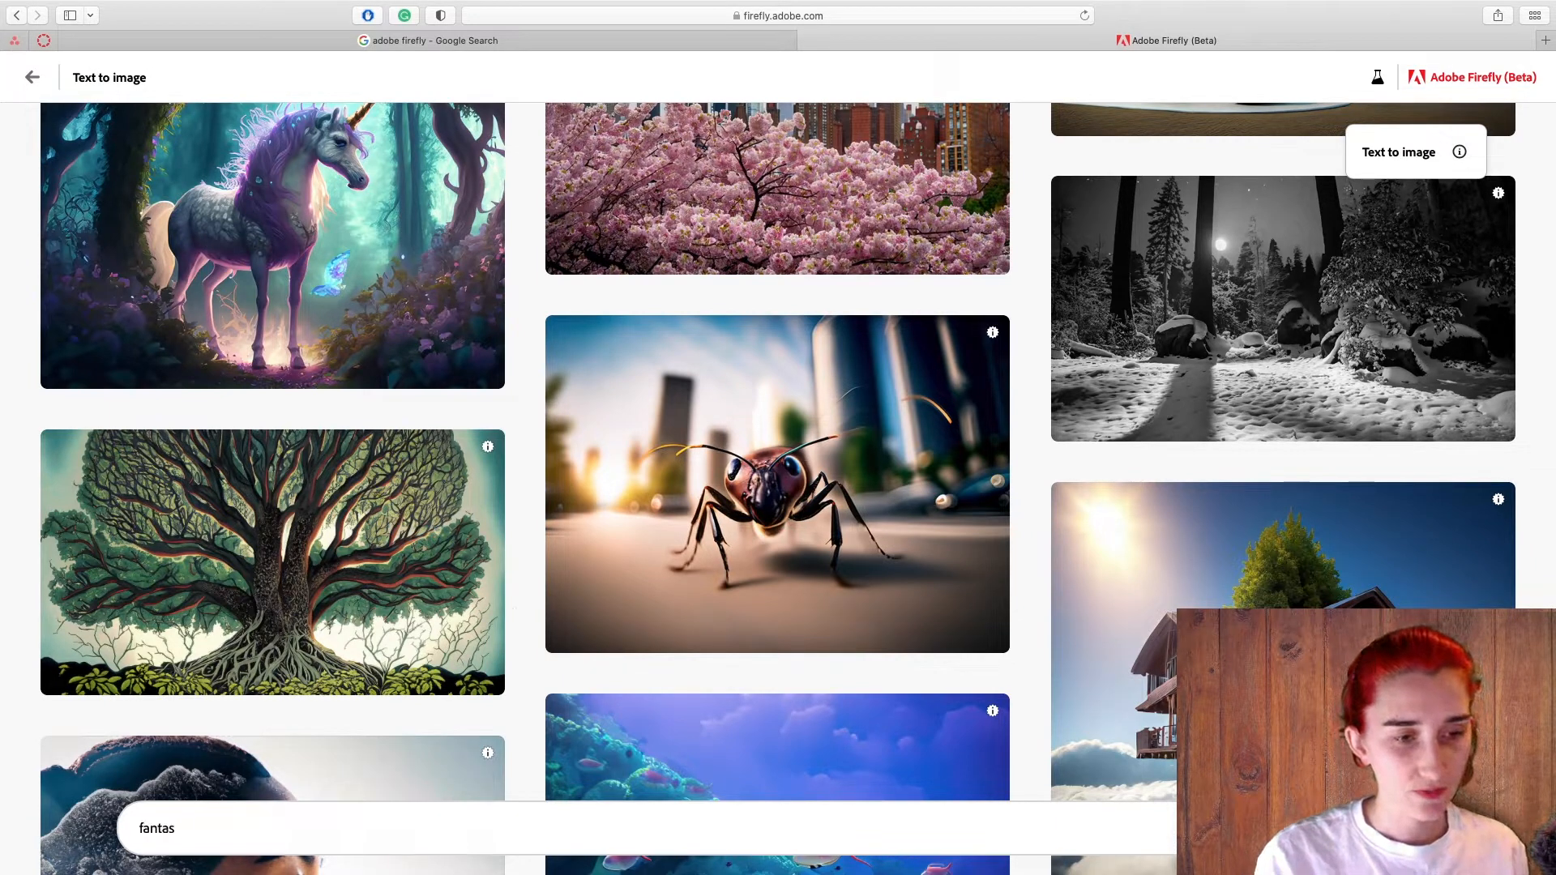
{"action": "type", "text": "y cottage, flower"}
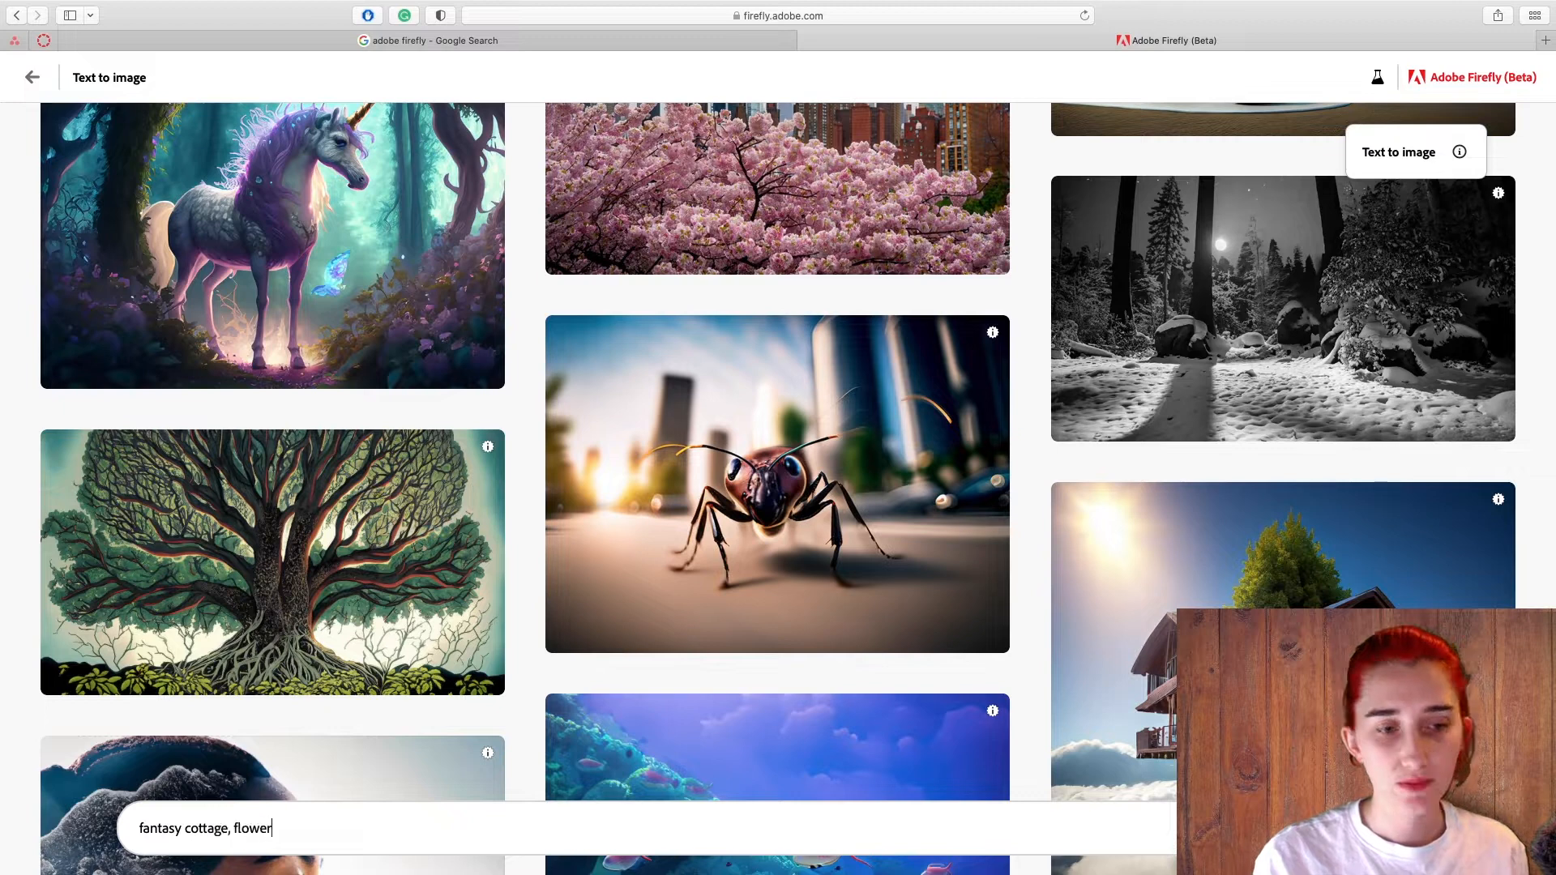
{"action": "type", "text": "t"}
{"action": "key", "text": "BackSpace"}
{"action": "type", "text": "s"}
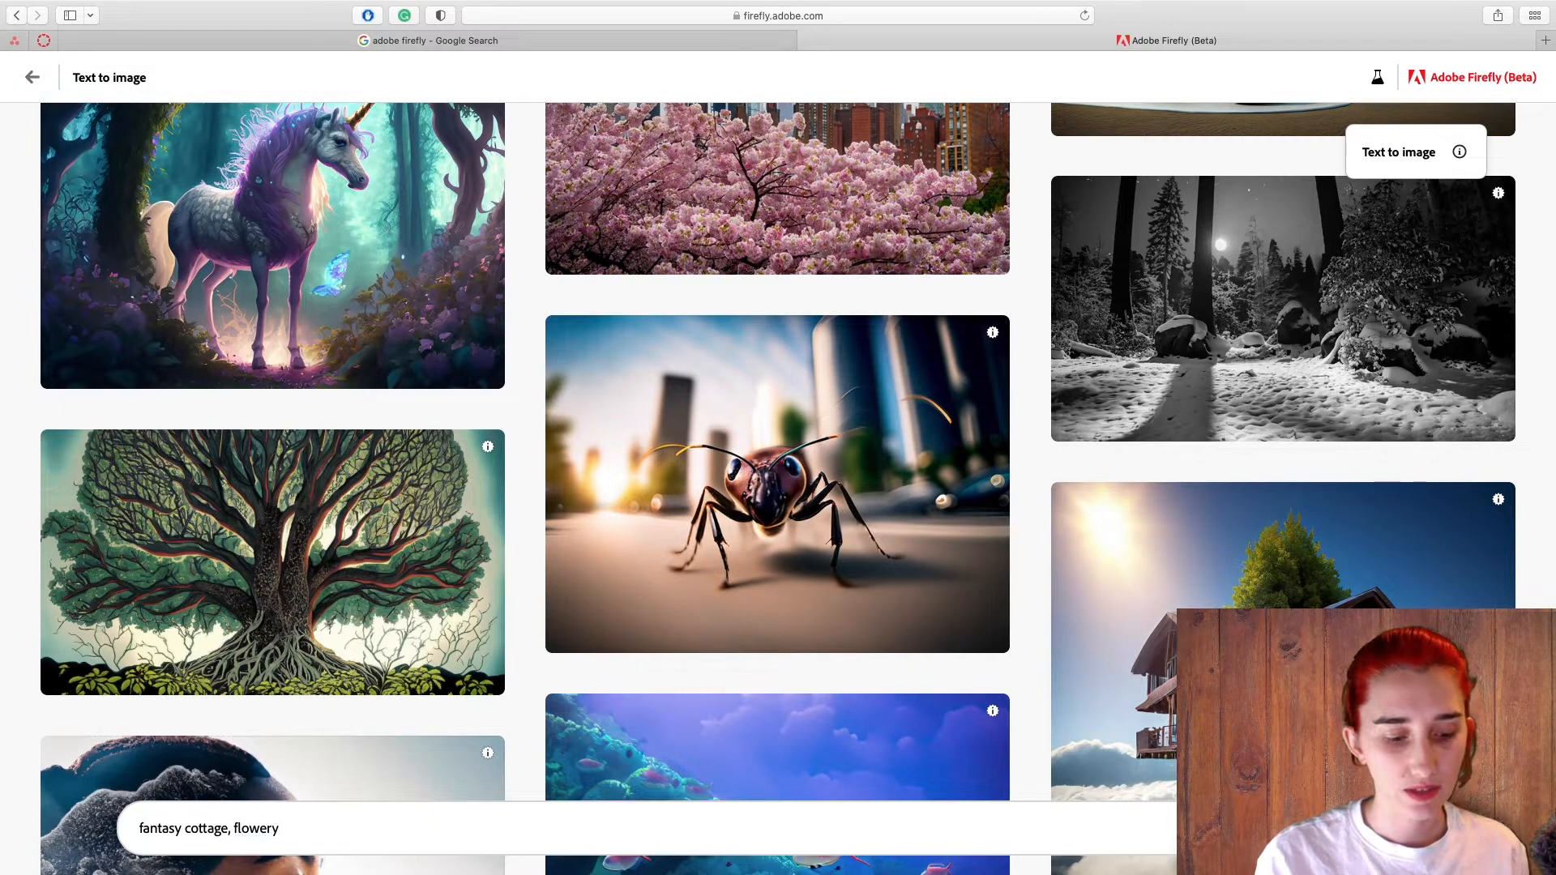
{"action": "type", "text": " forest,"}
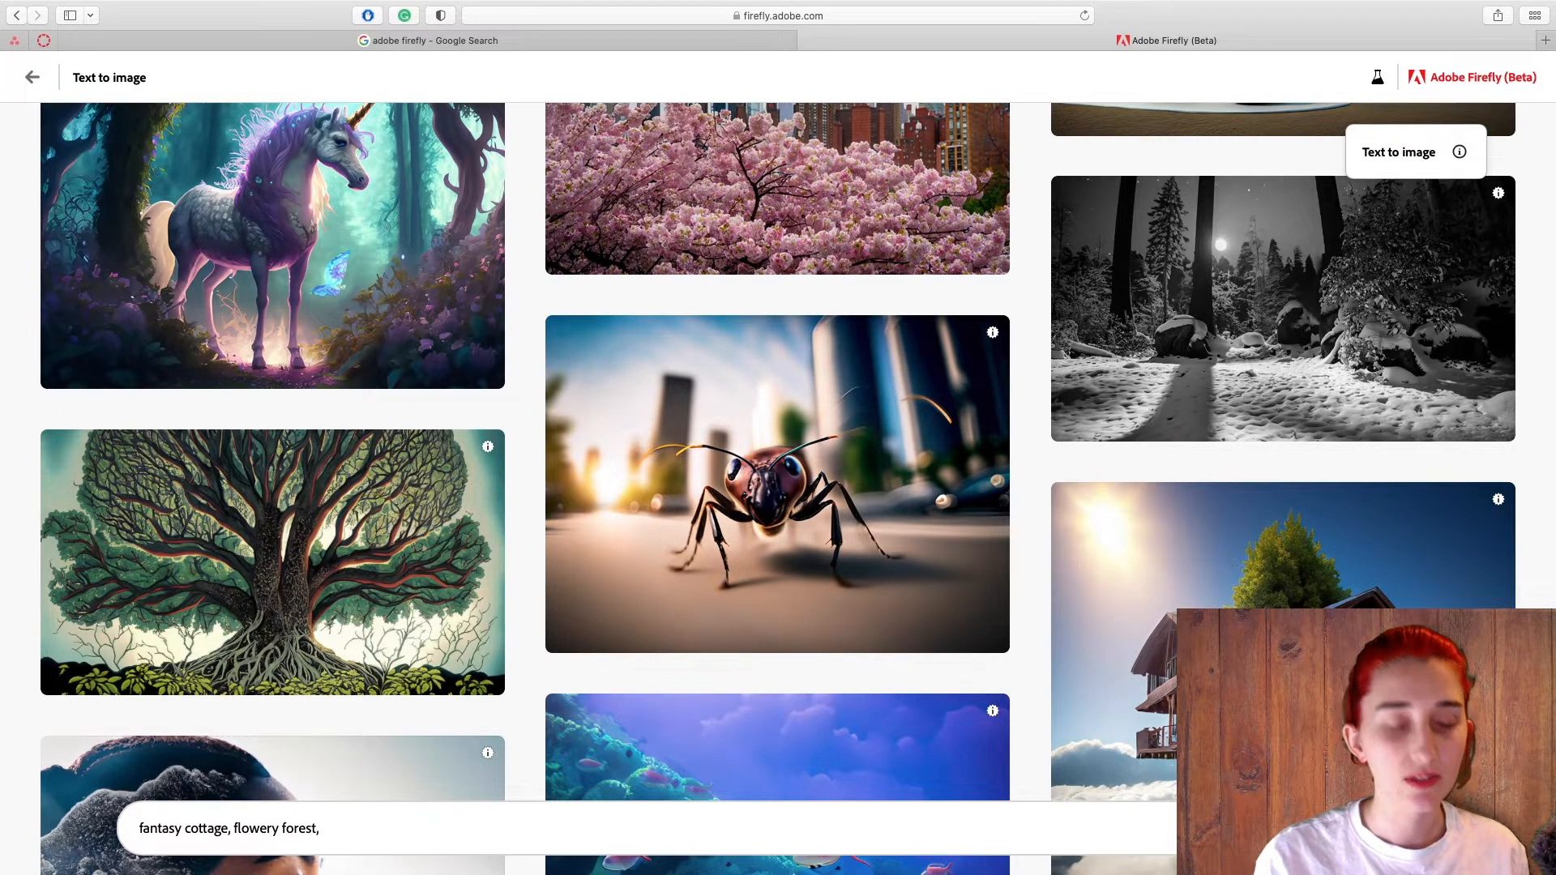
{"action": "type", "text": "depth of field, soft lighting"}
{"action": "key", "text": "Return"}
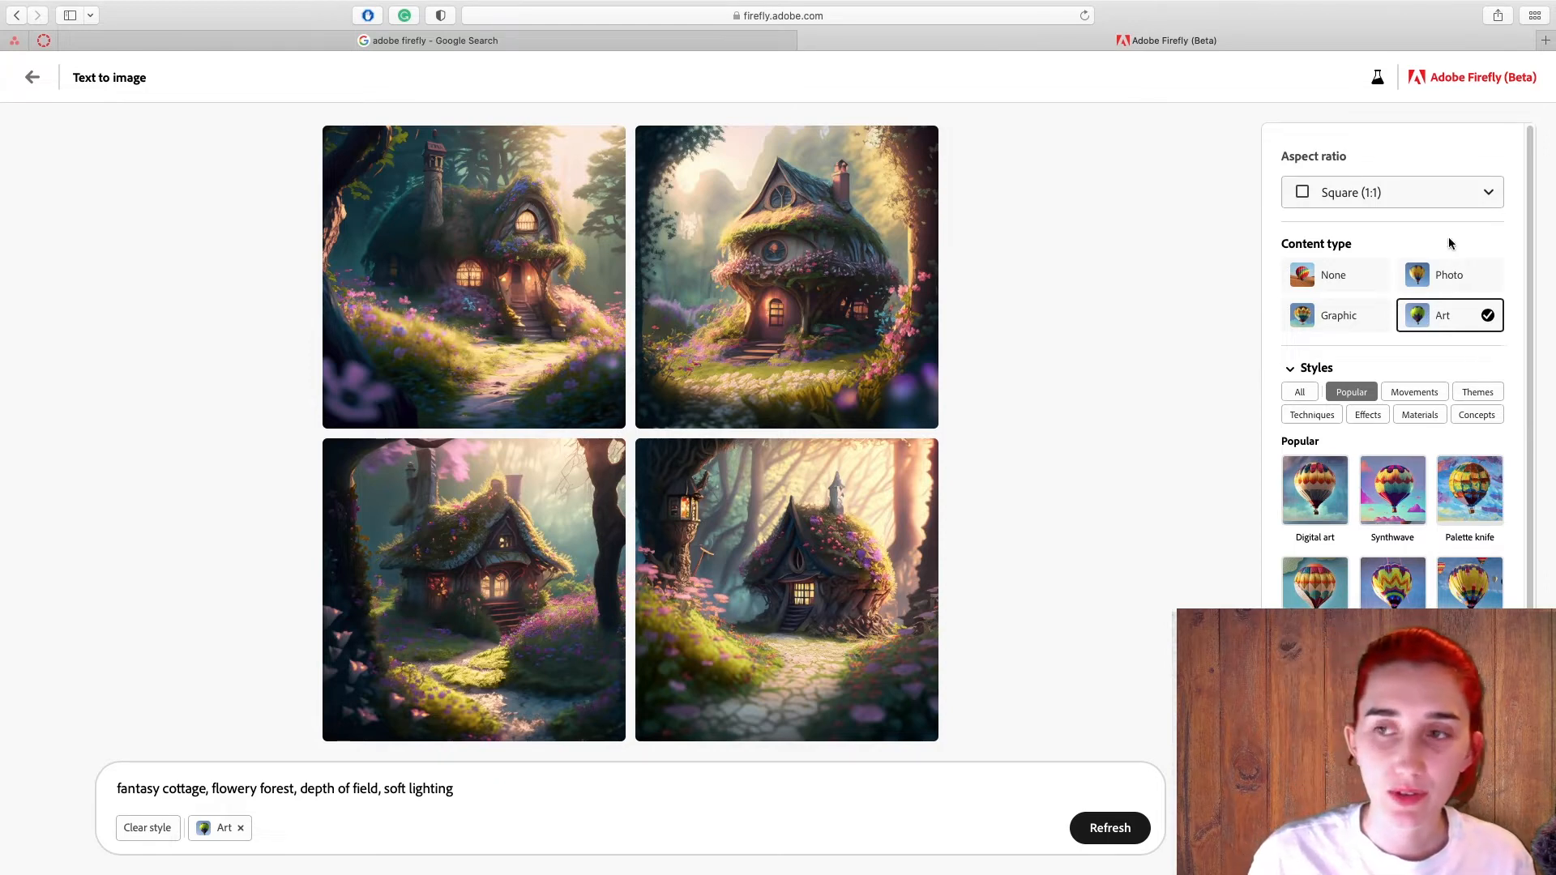
Change the content type of the generated cottage images to Photo.
{"action": "left_click", "coordinate": [1444, 275]}
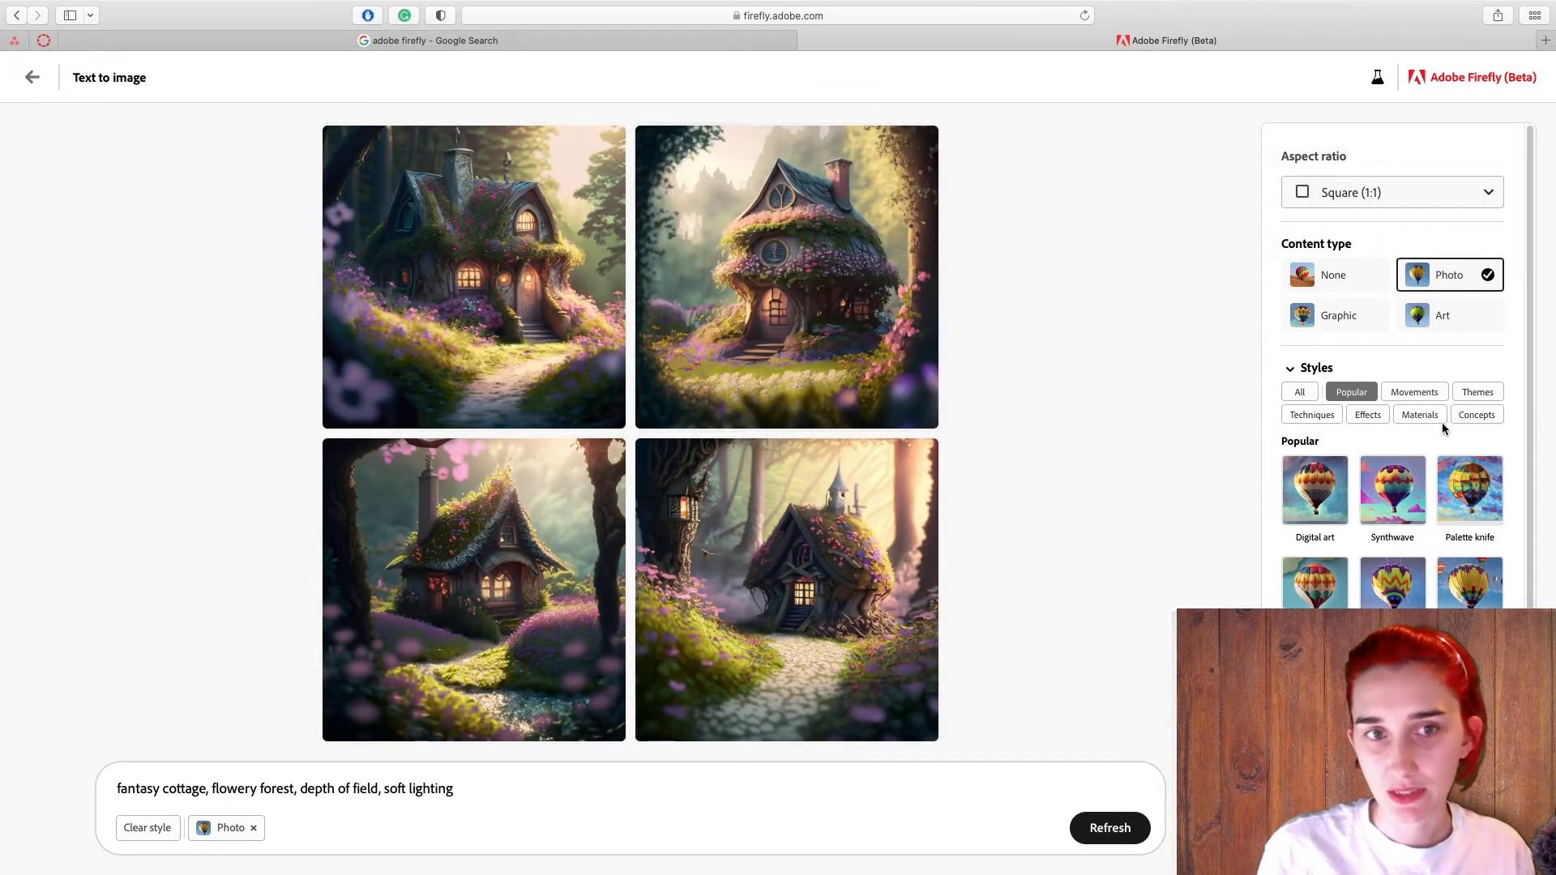
{"action": "scroll", "coordinate": [1410, 502], "scroll_direction": "down", "scroll_amount": 1}
{"action": "scroll", "coordinate": [1428, 573], "scroll_direction": "up", "scroll_amount": 1}
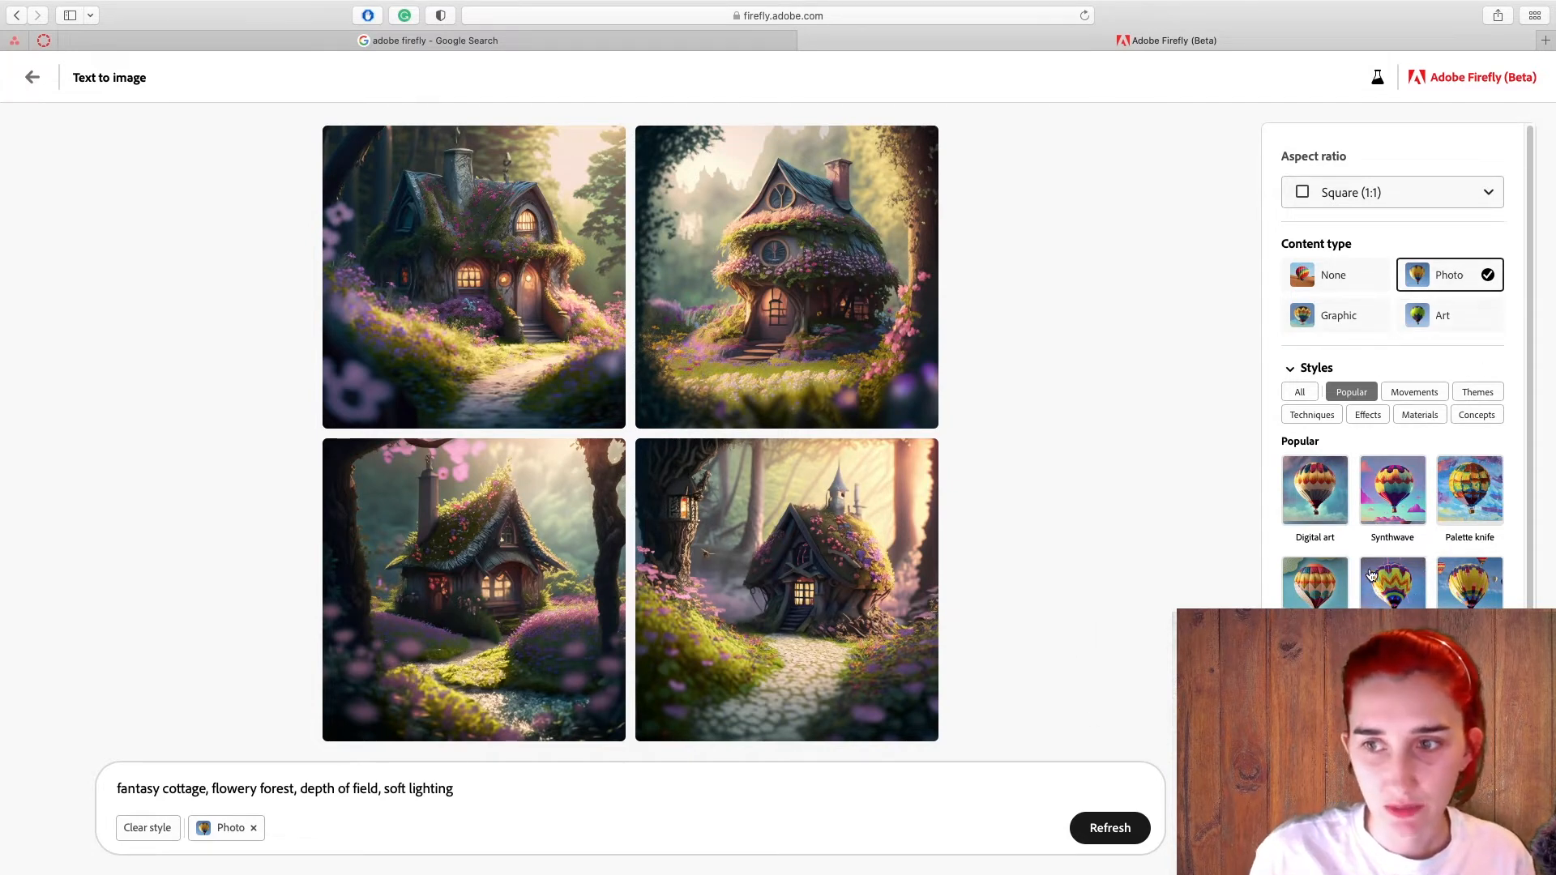
Show all style categories and add the Fantasy style from Movements to the prompt.
{"action": "left_click", "coordinate": [1300, 392]}
{"action": "scroll", "coordinate": [1340, 493], "scroll_direction": "down", "scroll_amount": 3}
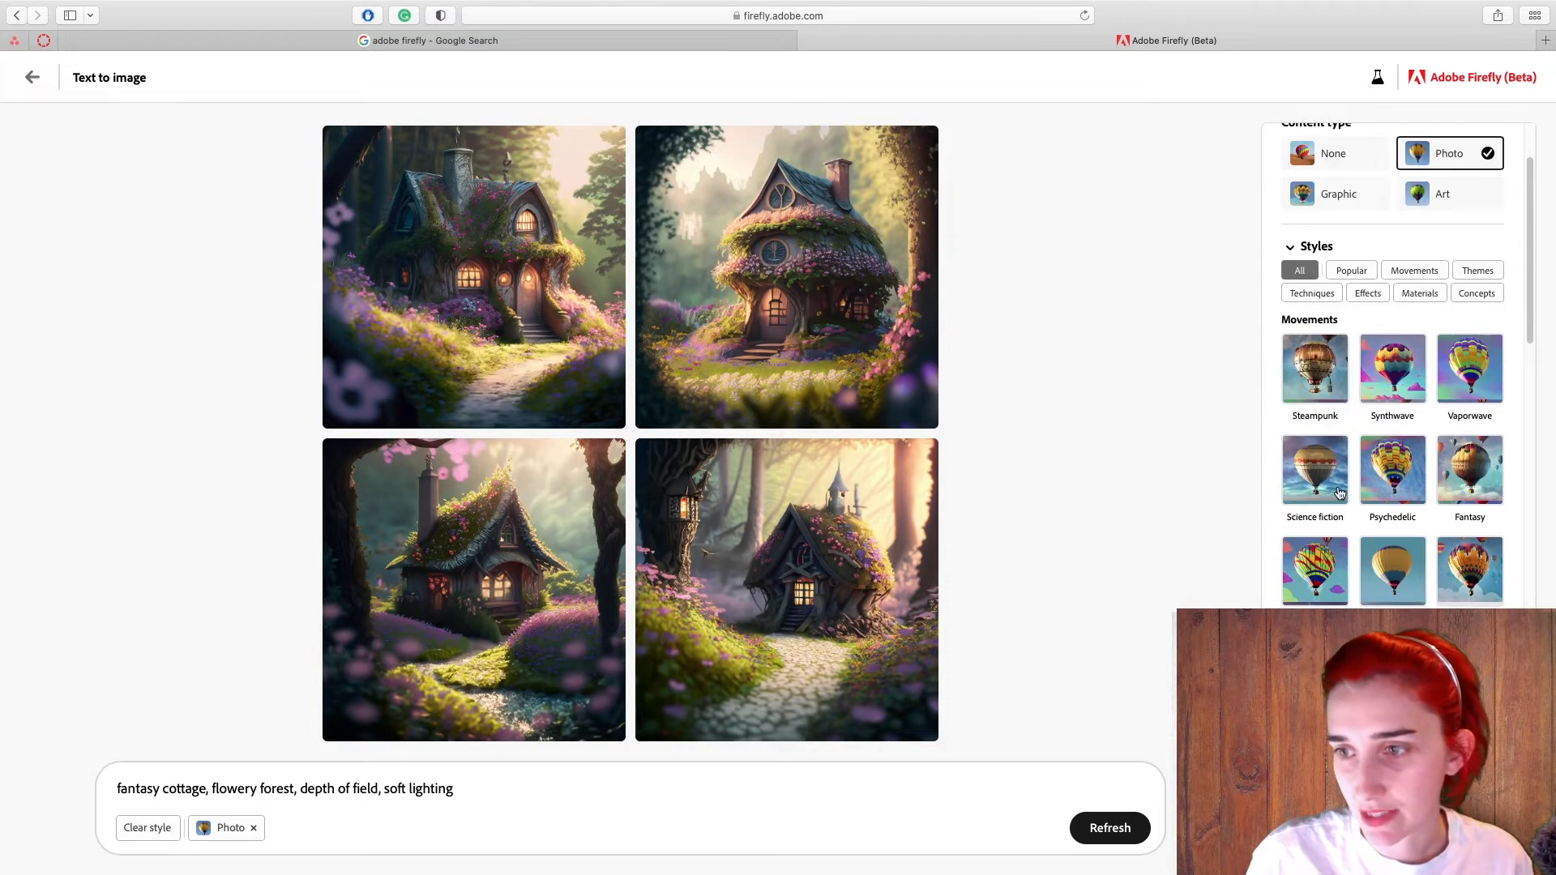
{"action": "scroll", "coordinate": [1339, 493], "scroll_direction": "down", "scroll_amount": 1}
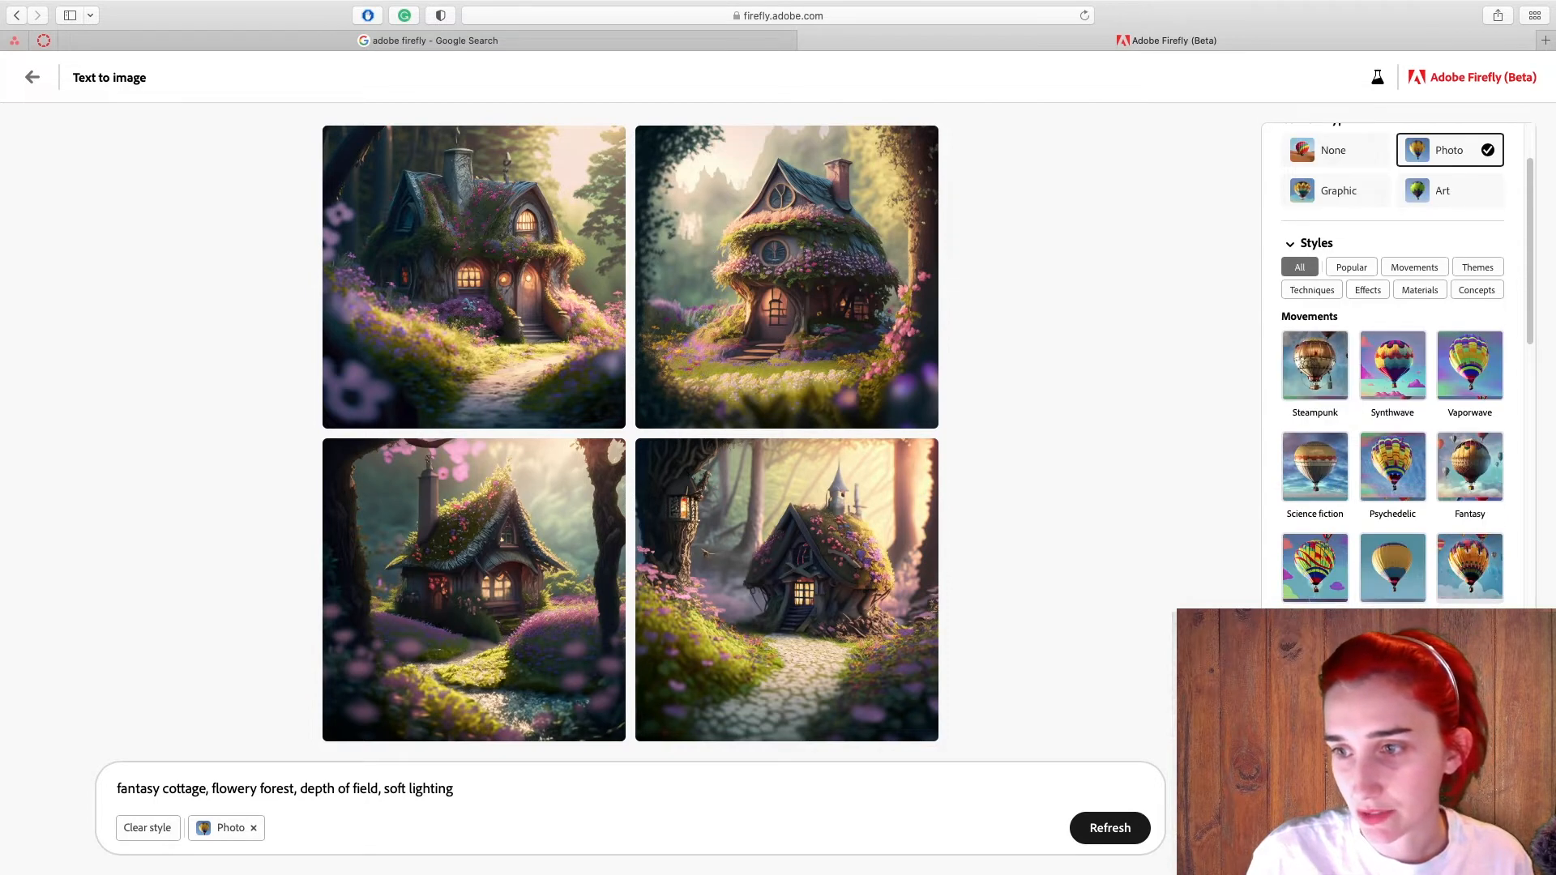
{"action": "left_click", "coordinate": [1467, 474]}
{"action": "scroll", "coordinate": [1468, 474], "scroll_direction": "down", "scroll_amount": 5}
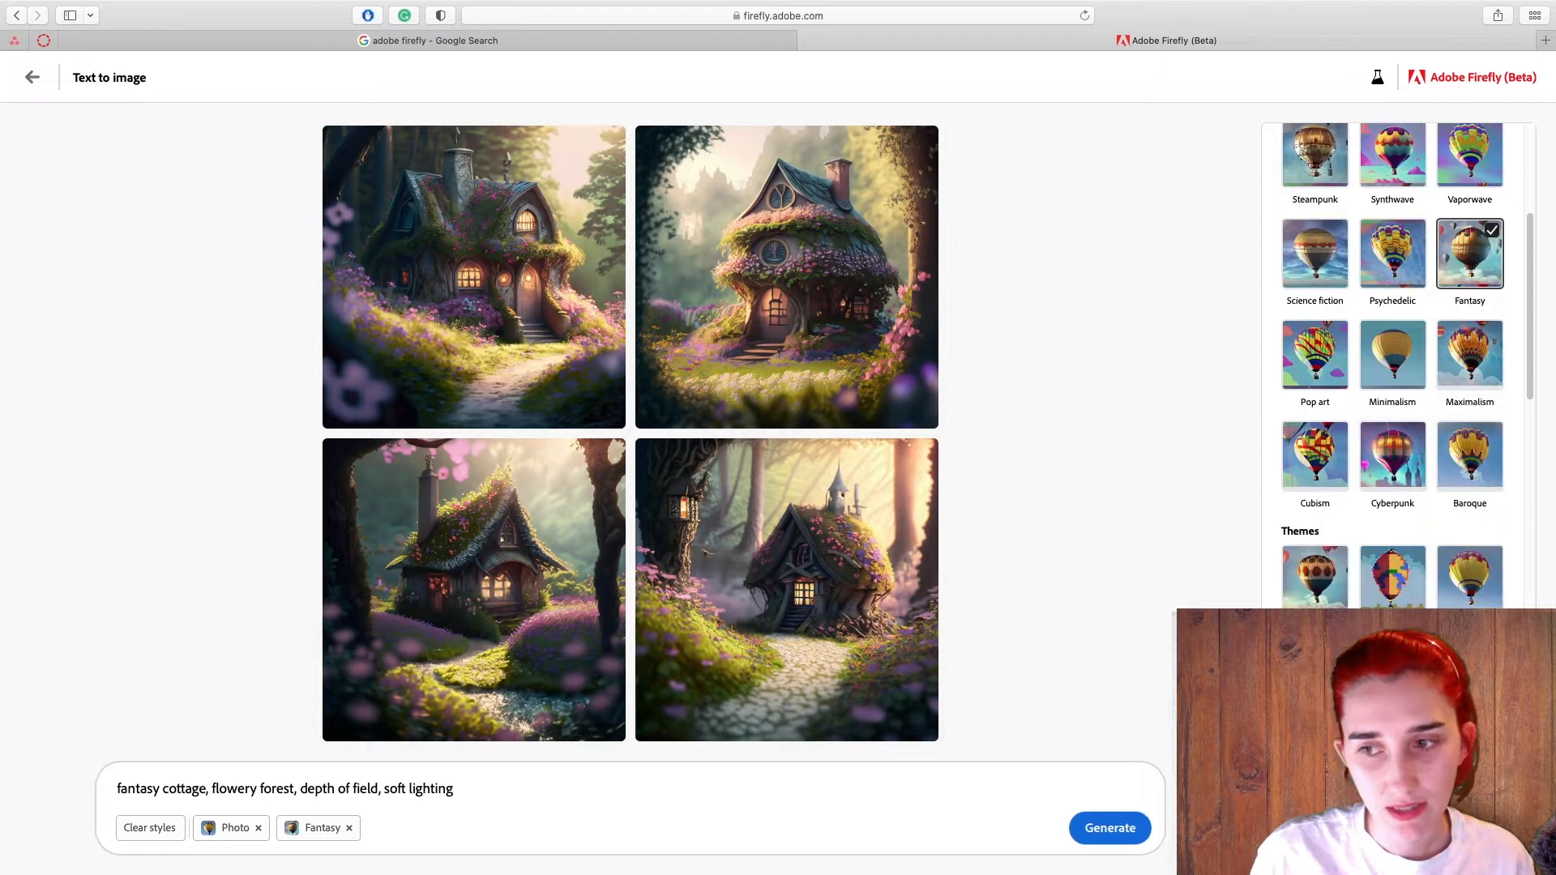
Add the Concept art and Misty styles to the prompt and generate the cottage images again.
{"action": "scroll", "coordinate": [1393, 365], "scroll_direction": "down", "scroll_amount": 2}
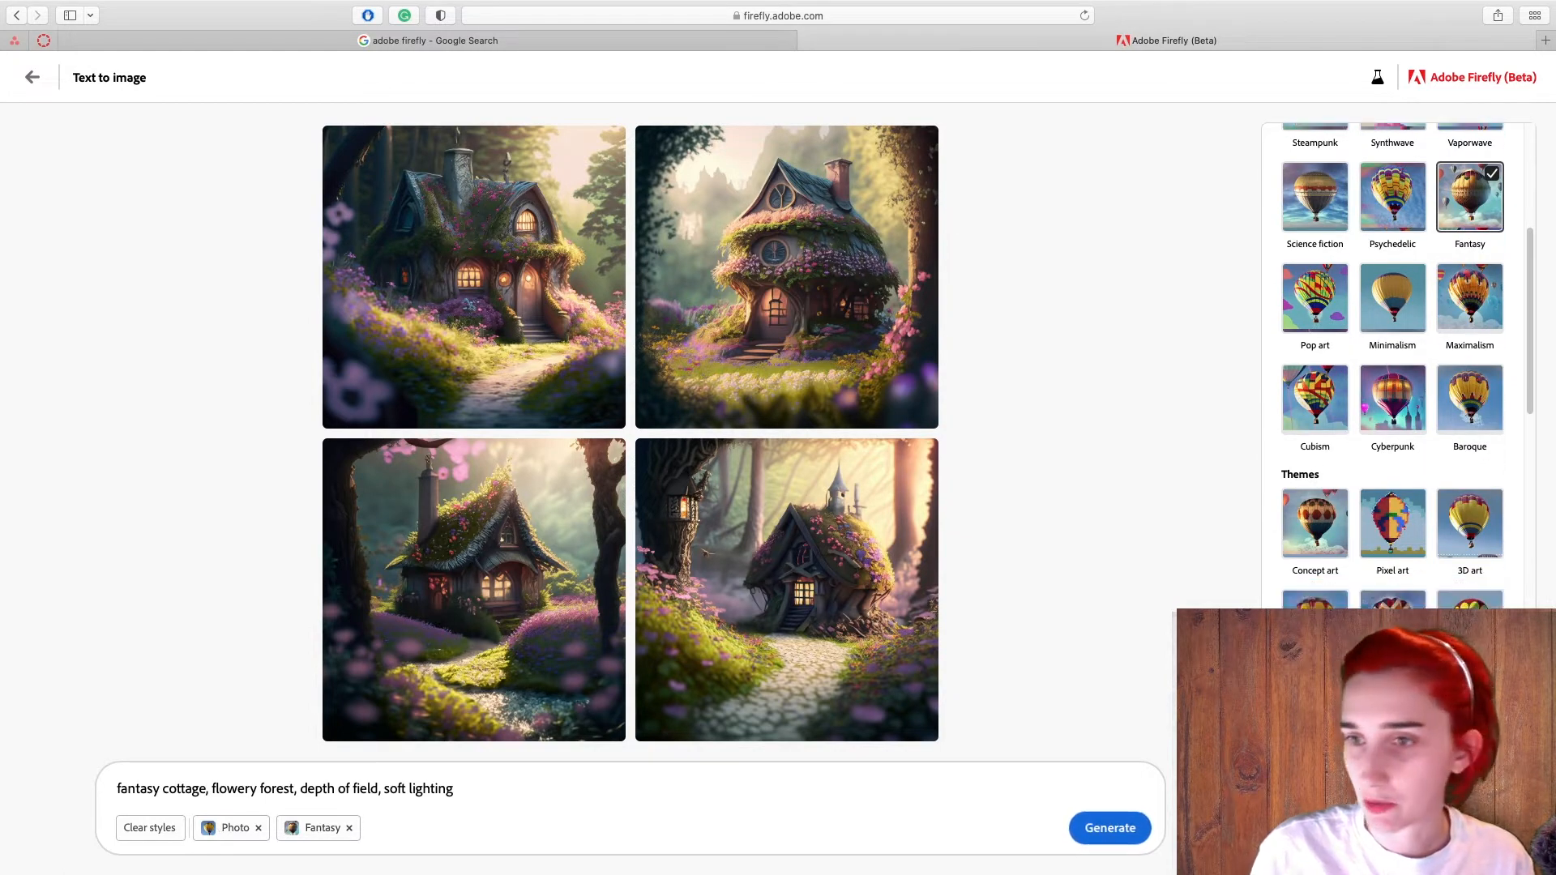
{"action": "scroll", "coordinate": [1393, 365], "scroll_direction": "down", "scroll_amount": 4}
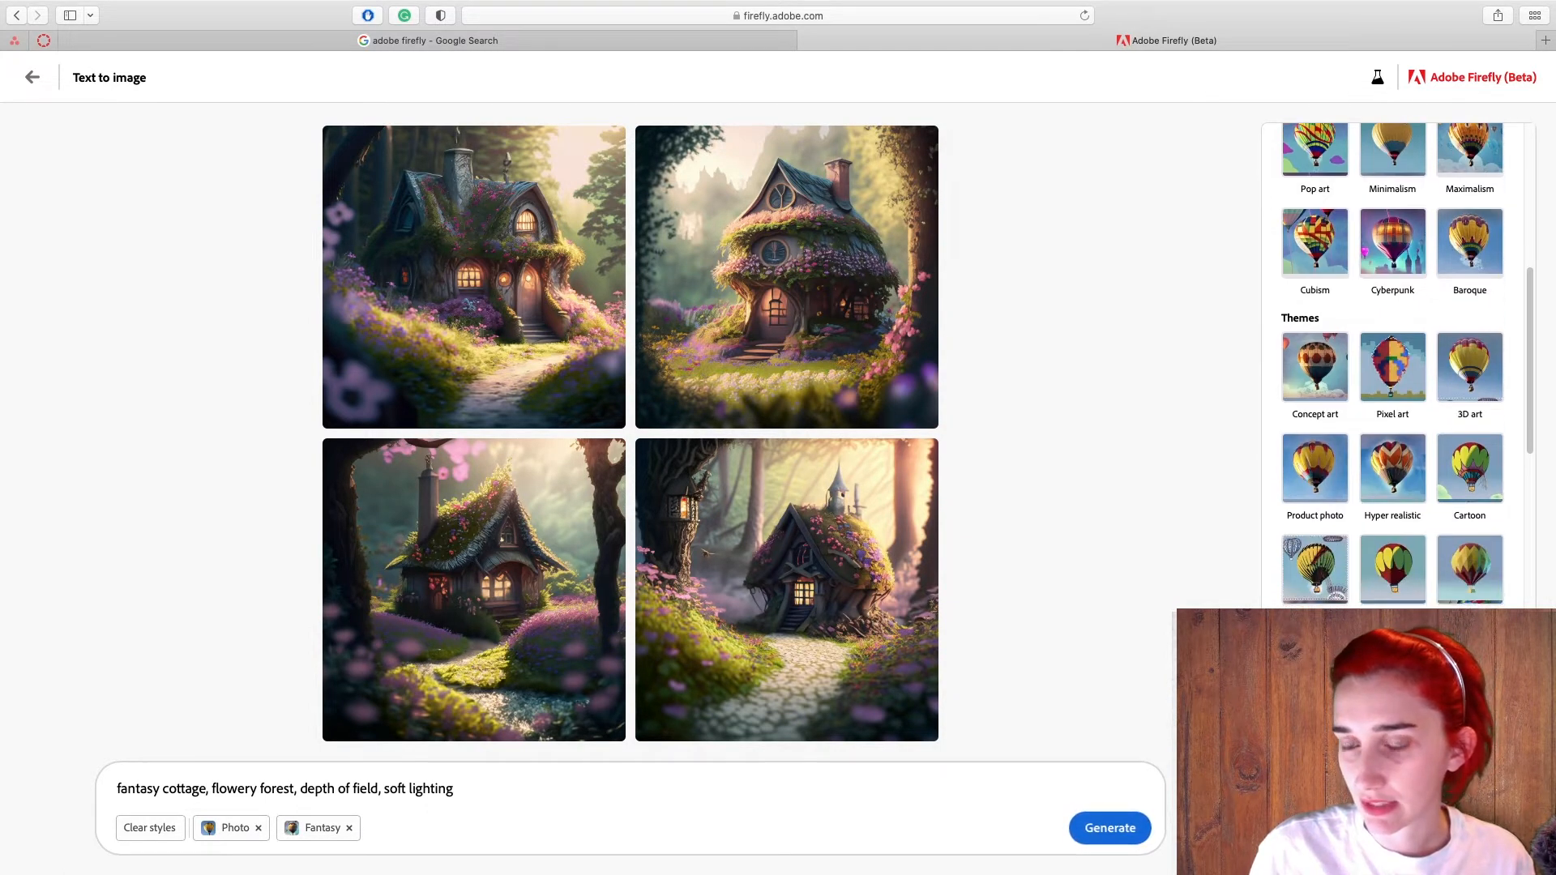
{"action": "left_click", "coordinate": [1323, 373]}
{"action": "scroll", "coordinate": [1383, 543], "scroll_direction": "down", "scroll_amount": 5}
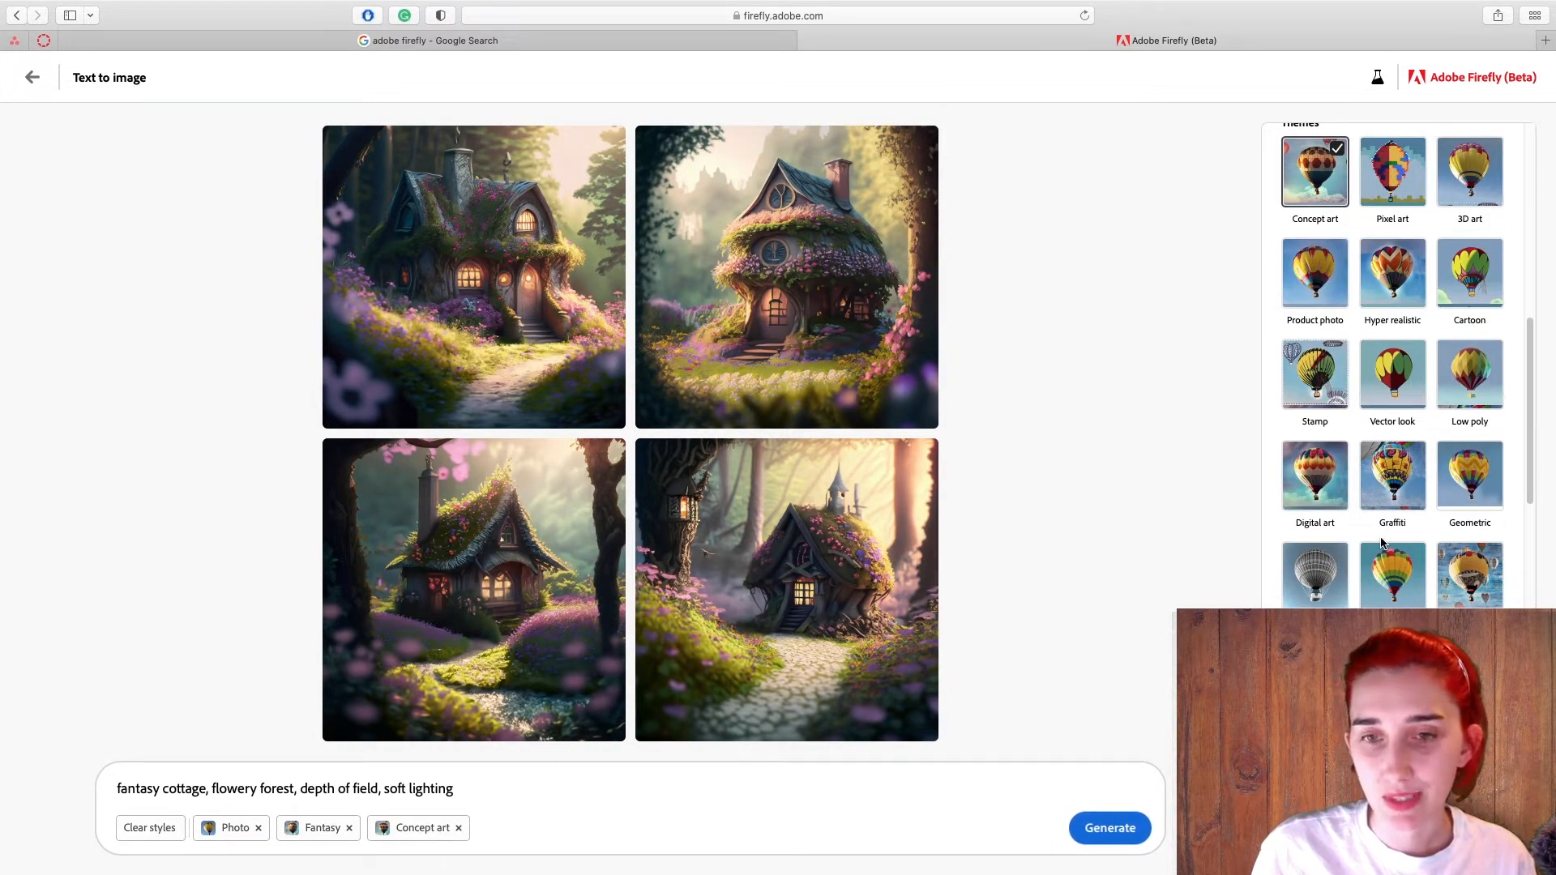
{"action": "scroll", "coordinate": [1383, 543], "scroll_direction": "down", "scroll_amount": 5}
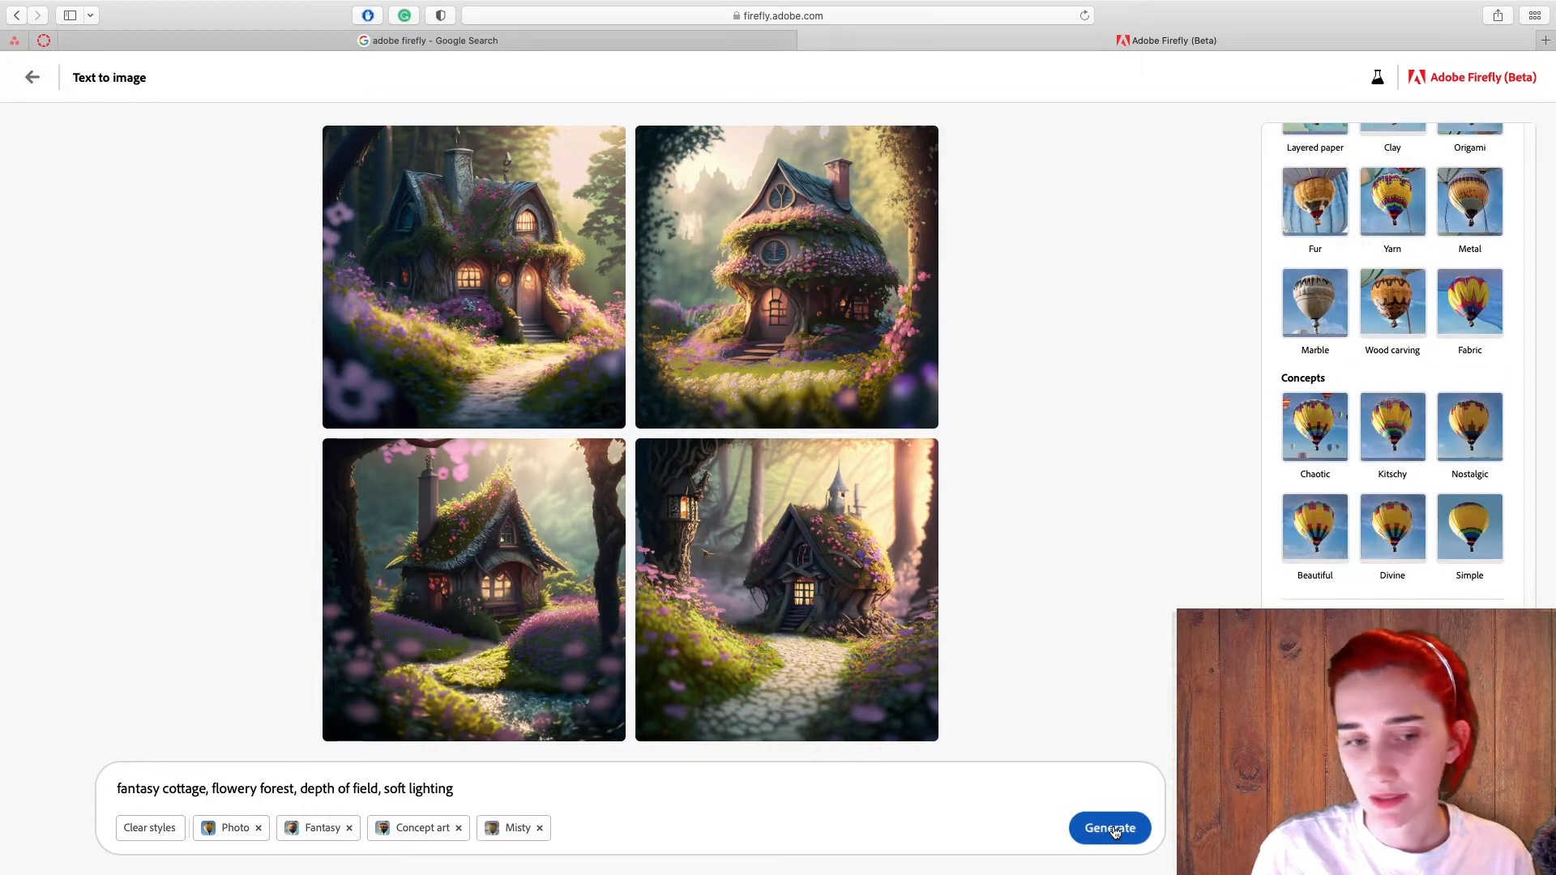
{"action": "left_click", "coordinate": [1114, 830]}
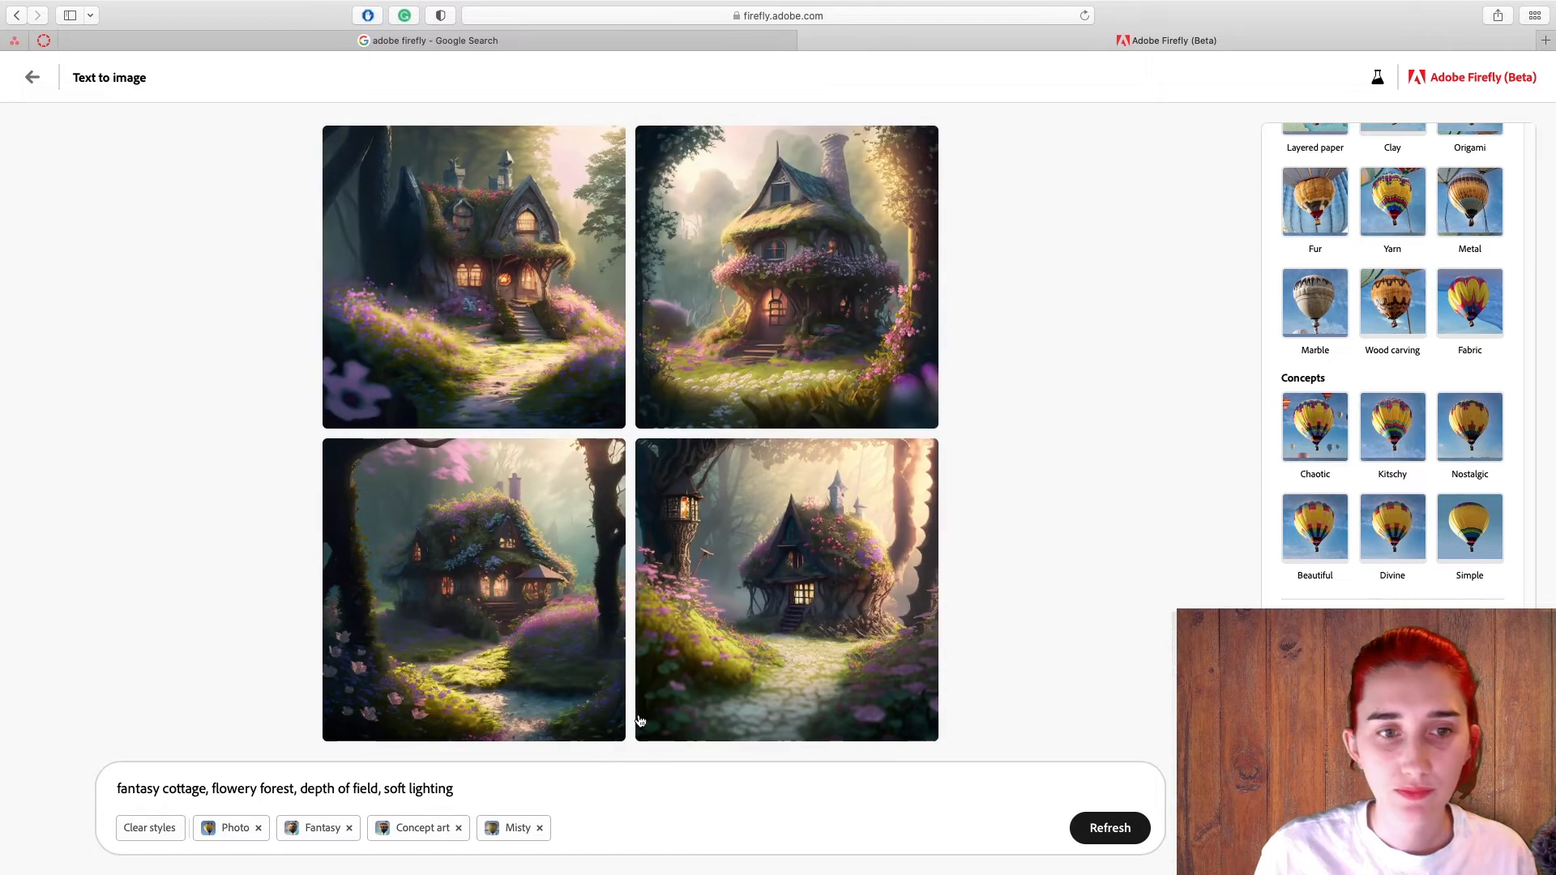
Replace "depth of field, soft lighting" in the prompt with "sunflowers, cat" and generate new images.
{"action": "mouse_move", "coordinate": [649, 531]}
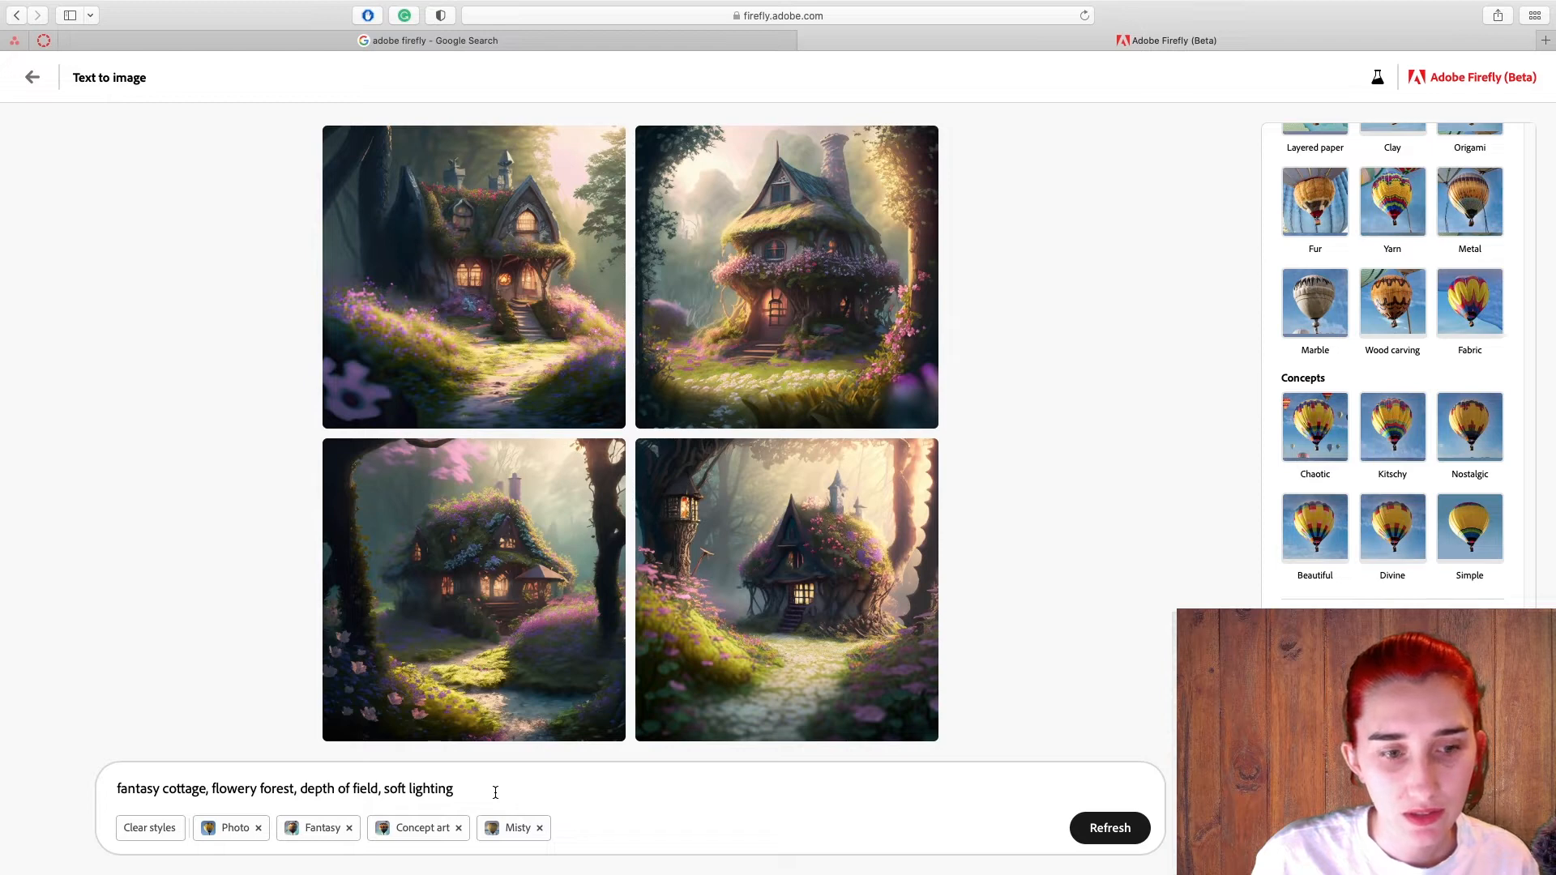
{"action": "left_click_drag", "start_coordinate": [442, 787], "coordinate": [304, 782]}
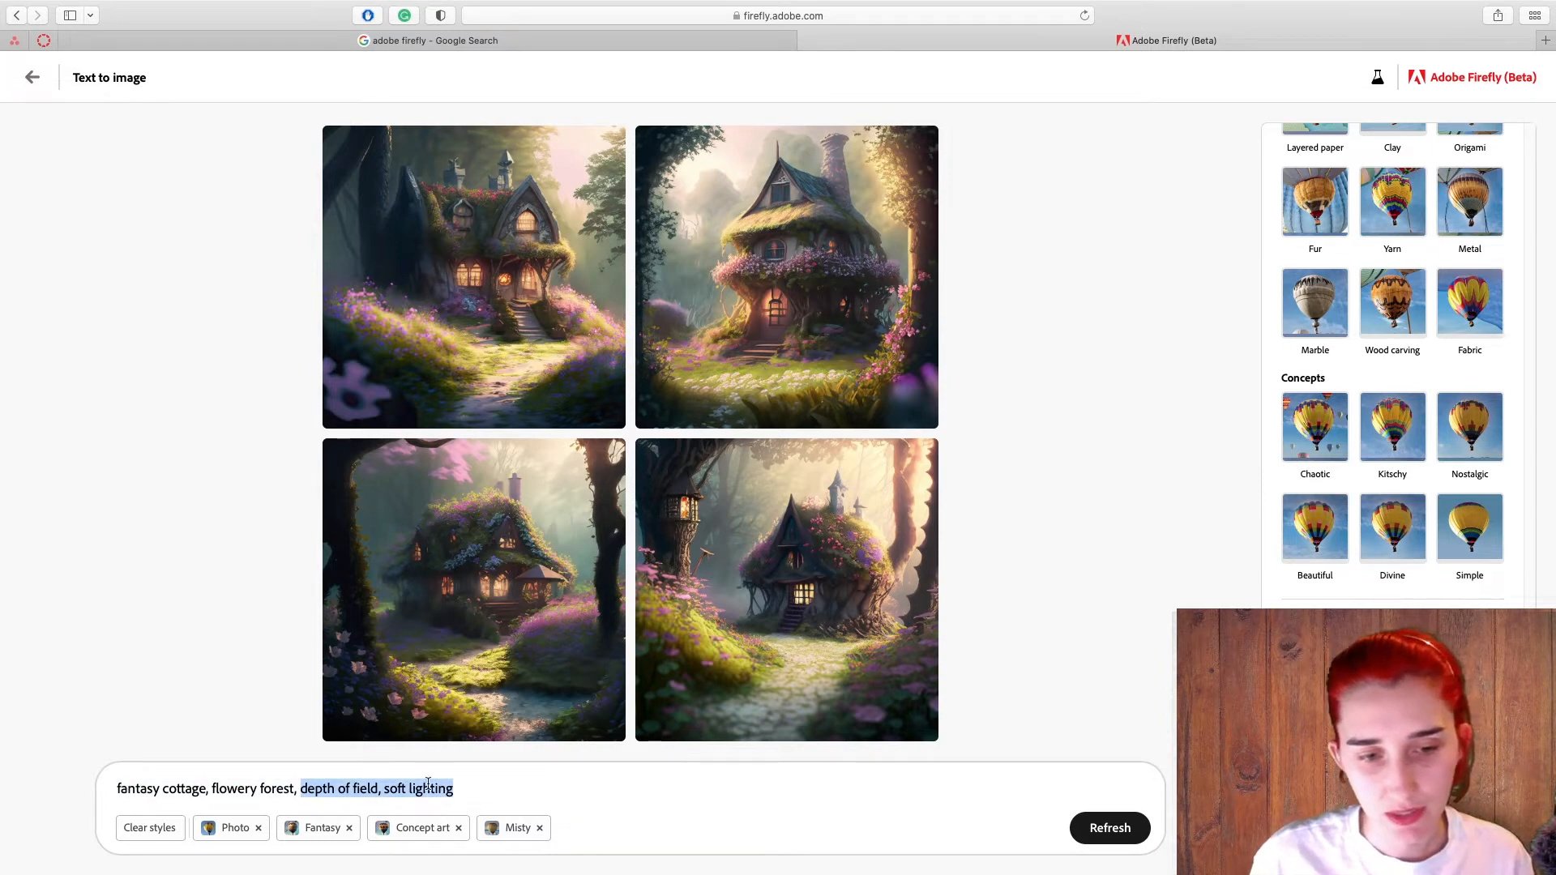
{"action": "key", "text": "BackSpace"}
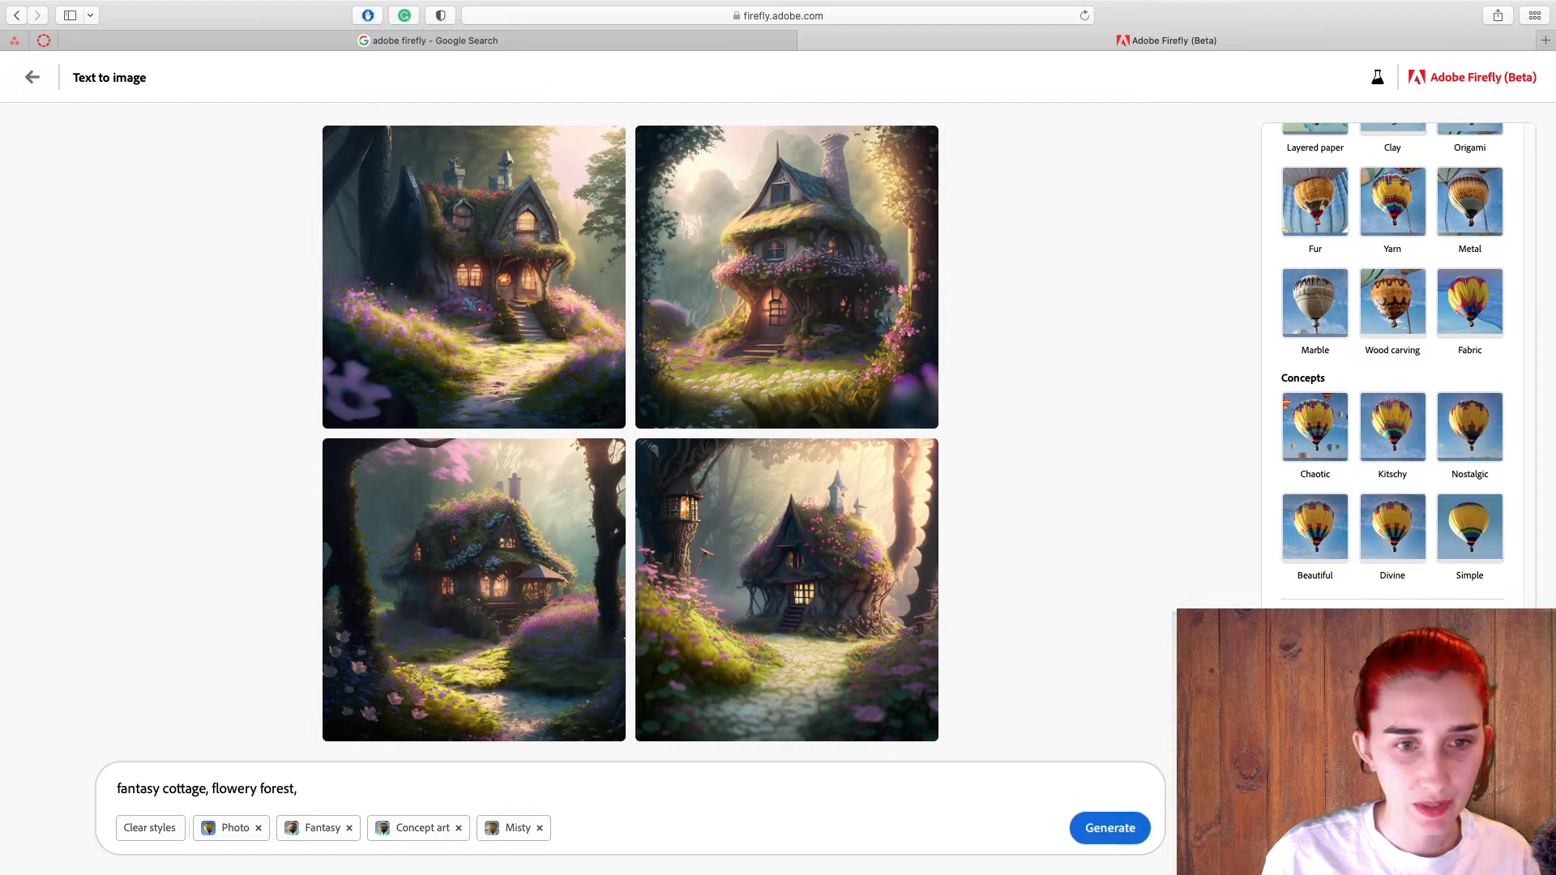
{"action": "type", "text": "gam"}
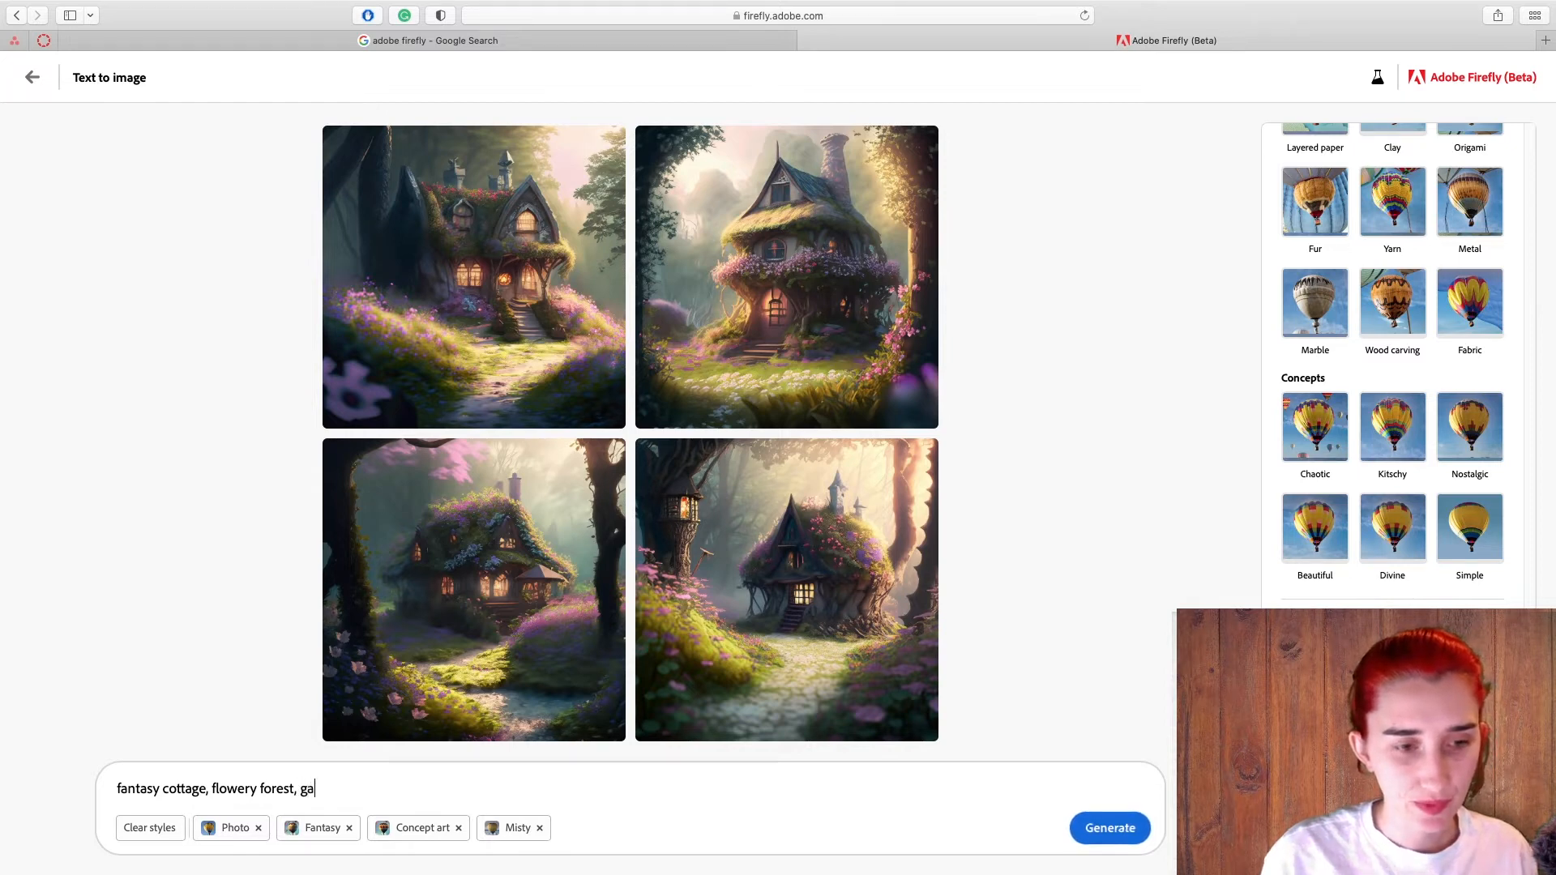
{"action": "key", "text": "BackSpace"}
{"action": "key", "text": "BackSpace"}
{"action": "key", "text": "BackSpace"}
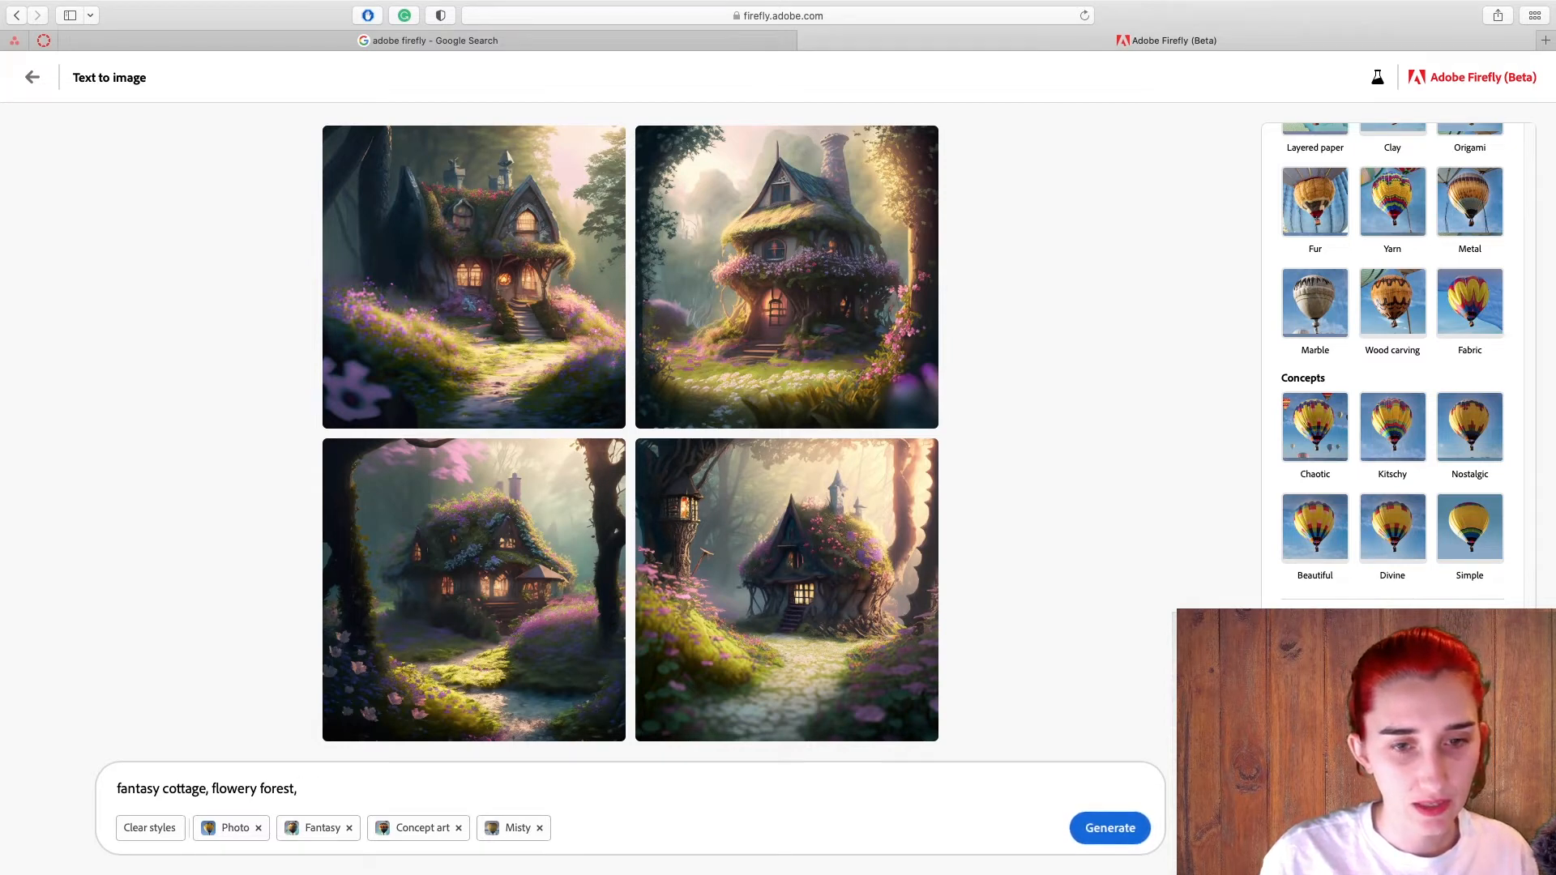
{"action": "type", "text": "sunf"}
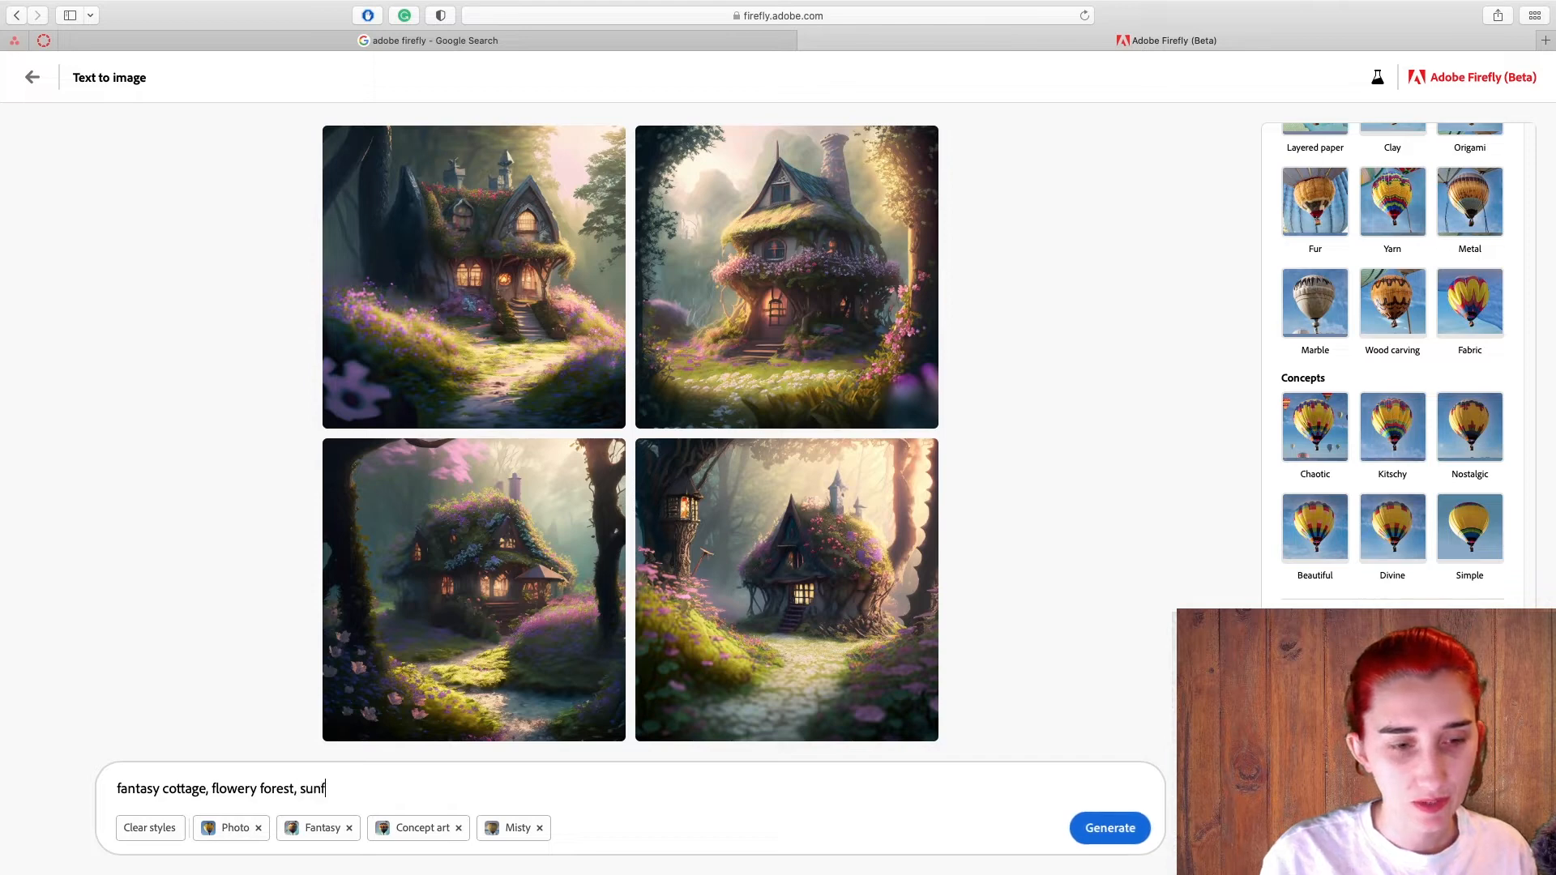
{"action": "type", "text": "lowers"}
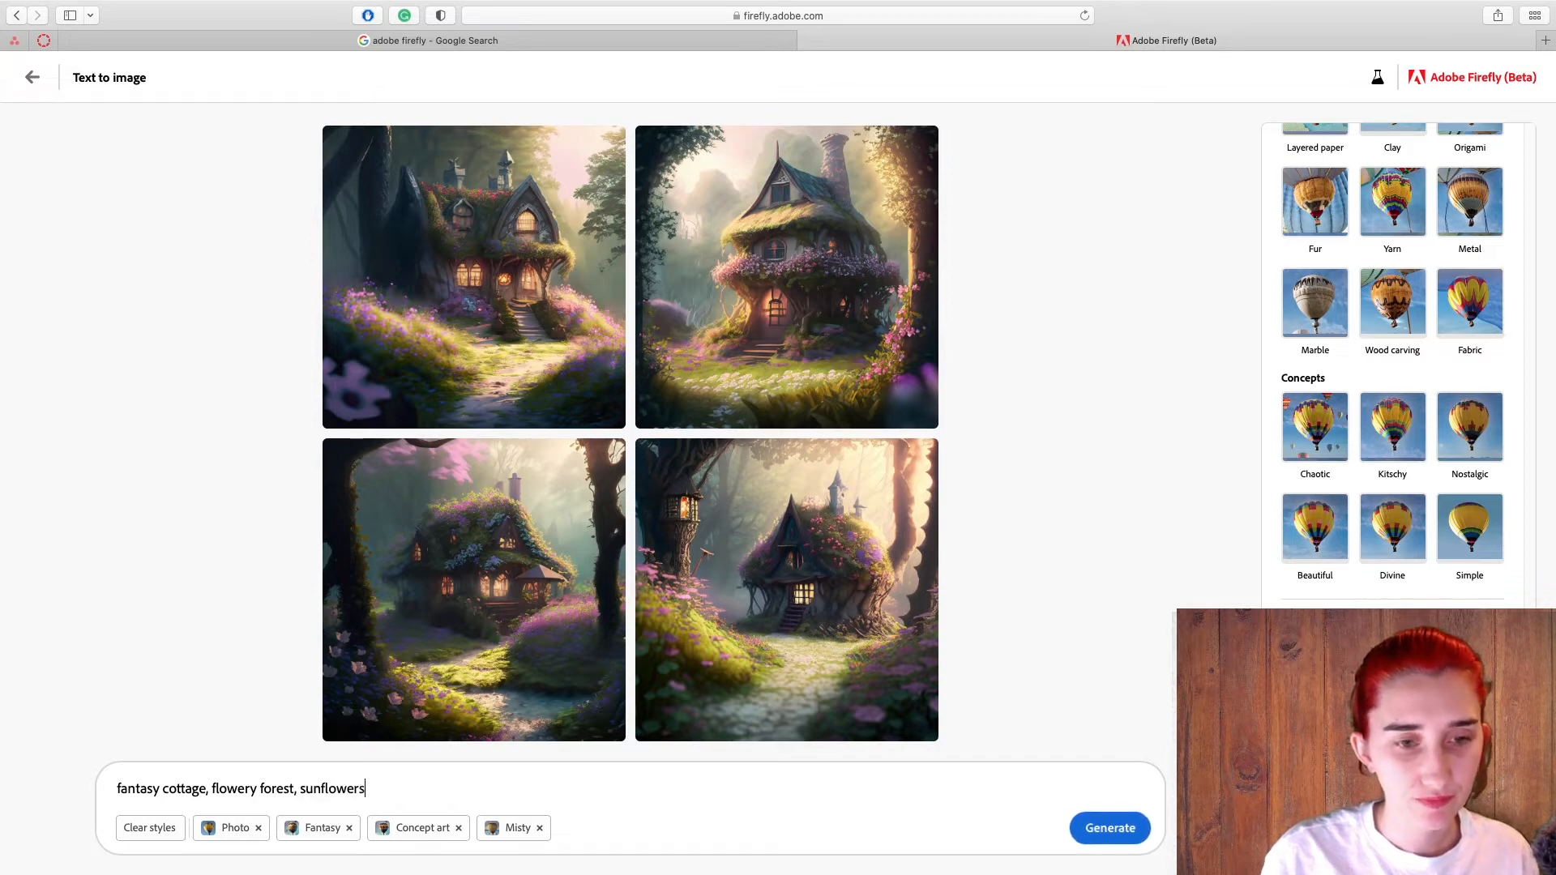
{"action": "type", "text": ", cat"}
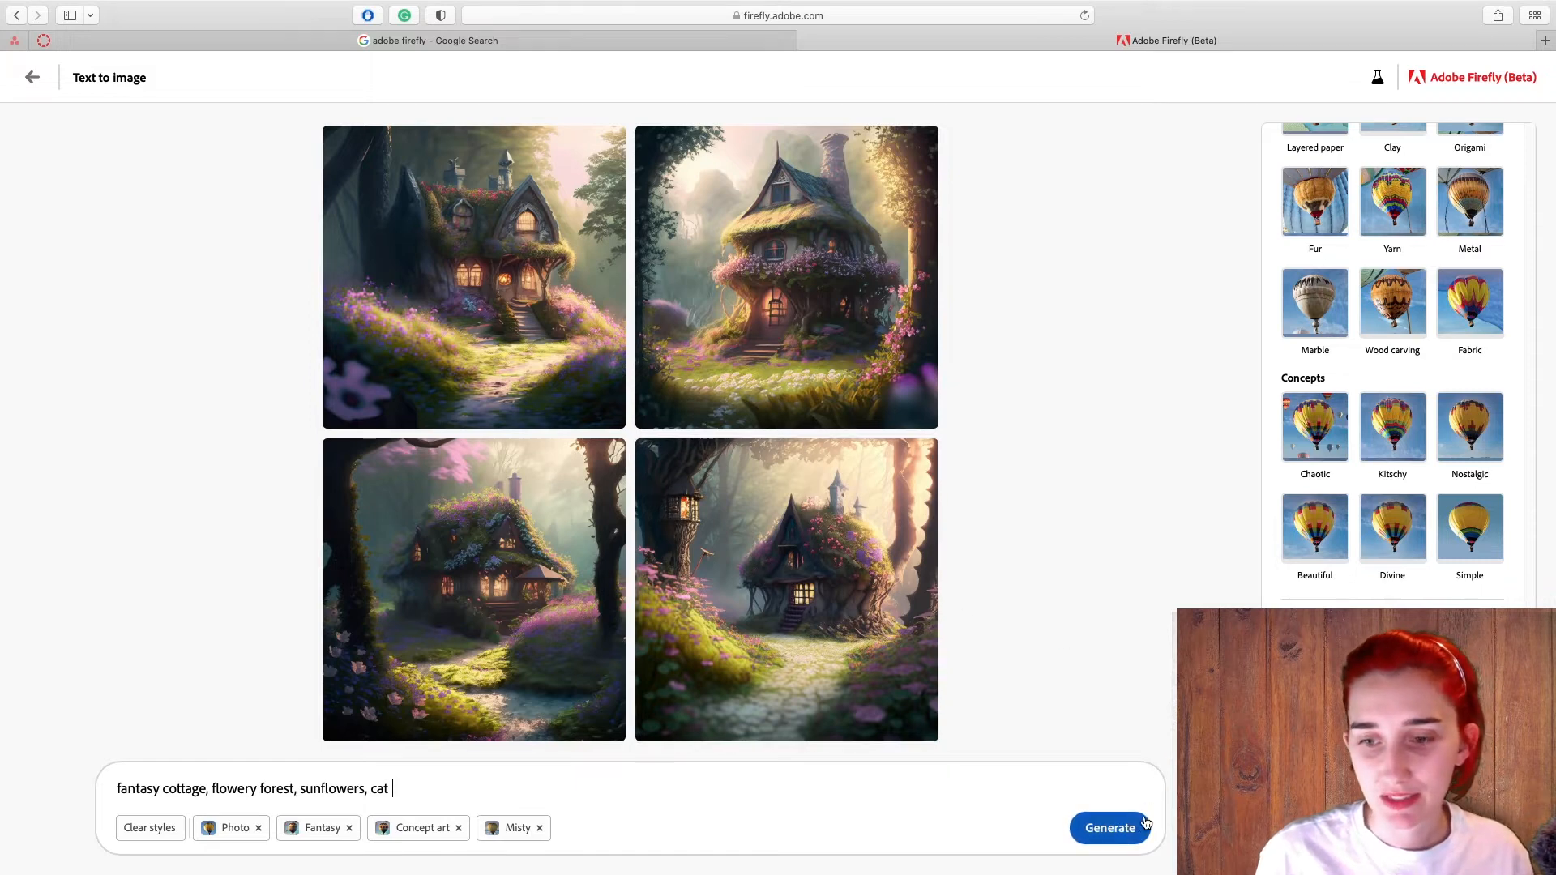
{"action": "left_click", "coordinate": [1139, 828]}
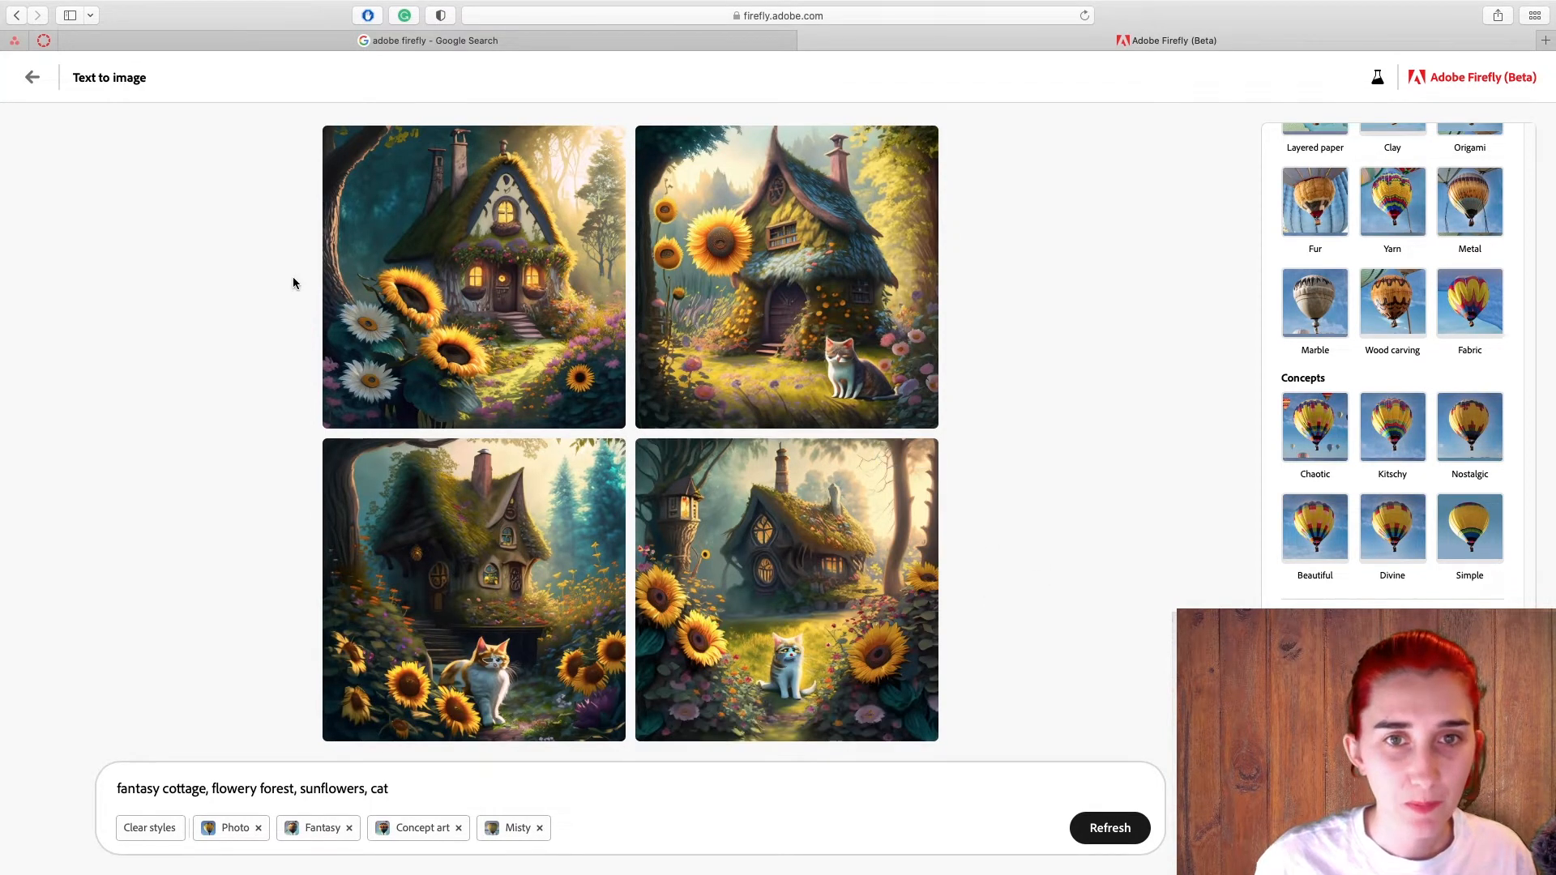
Remove "sunflowers, cat" from the prompt and replace "flowery" with "cottage garden", making it "fantasy cottage, cottage garden forest,".
{"action": "left_click", "coordinate": [383, 261]}
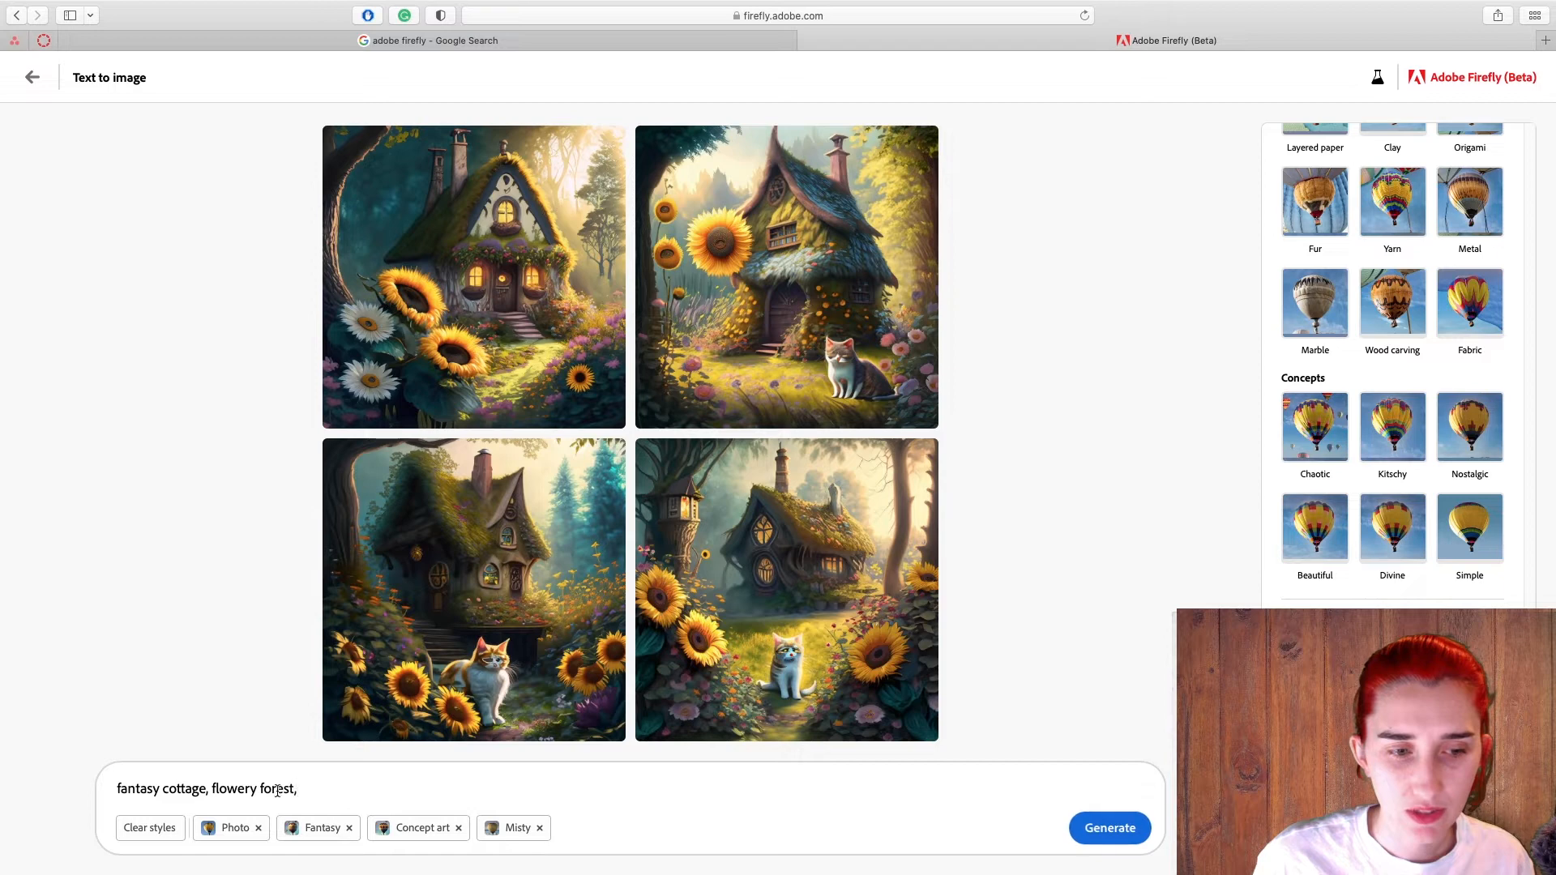
{"action": "left_click_drag", "start_coordinate": [258, 790], "coordinate": [211, 790]}
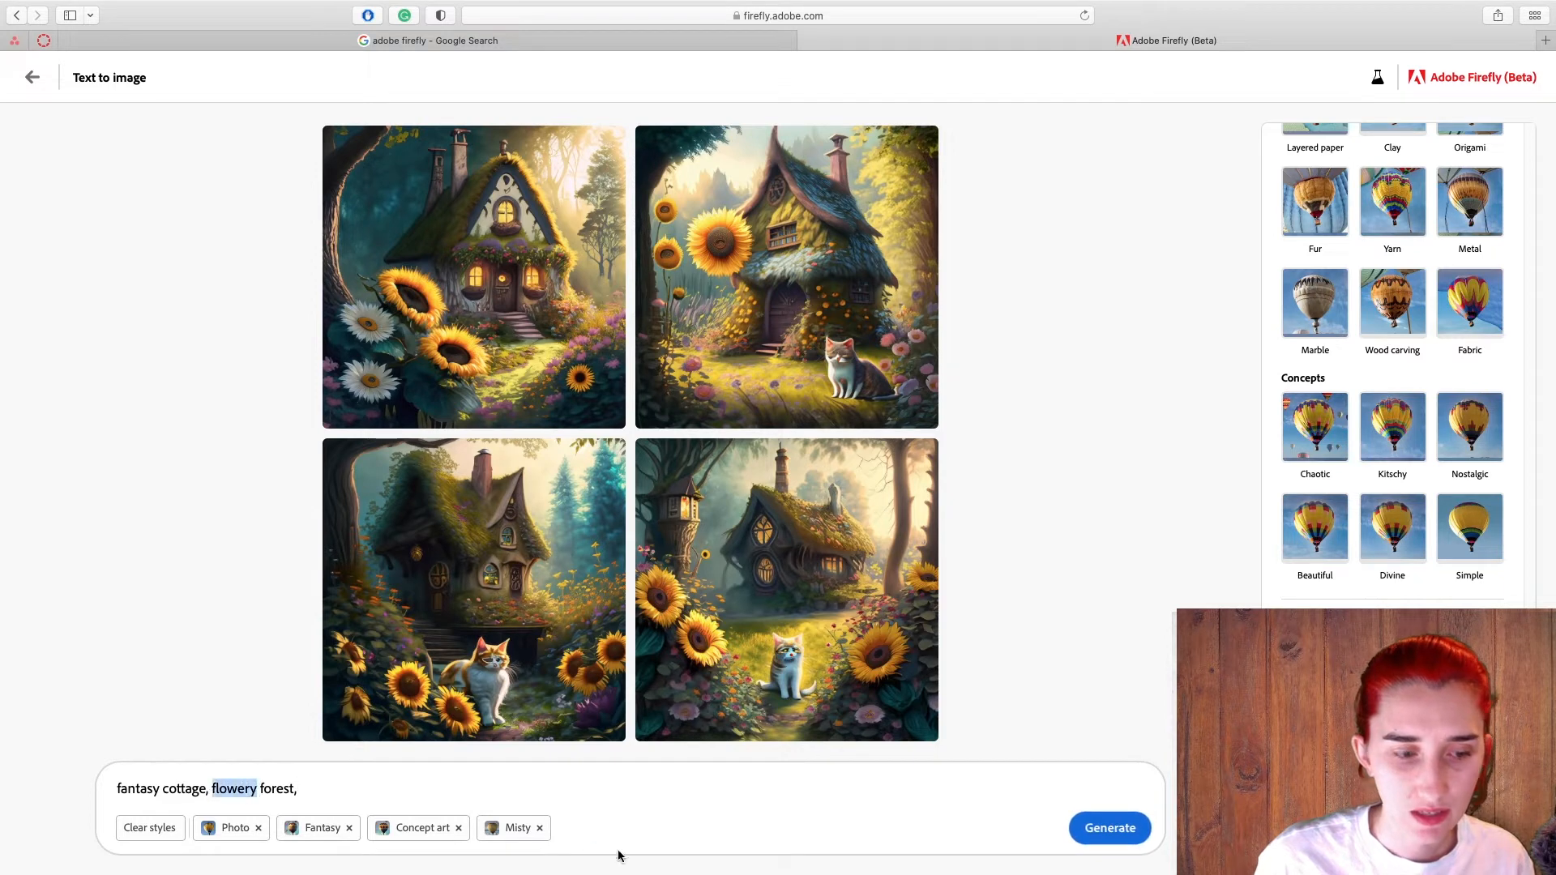
{"action": "type", "text": "cottage g"}
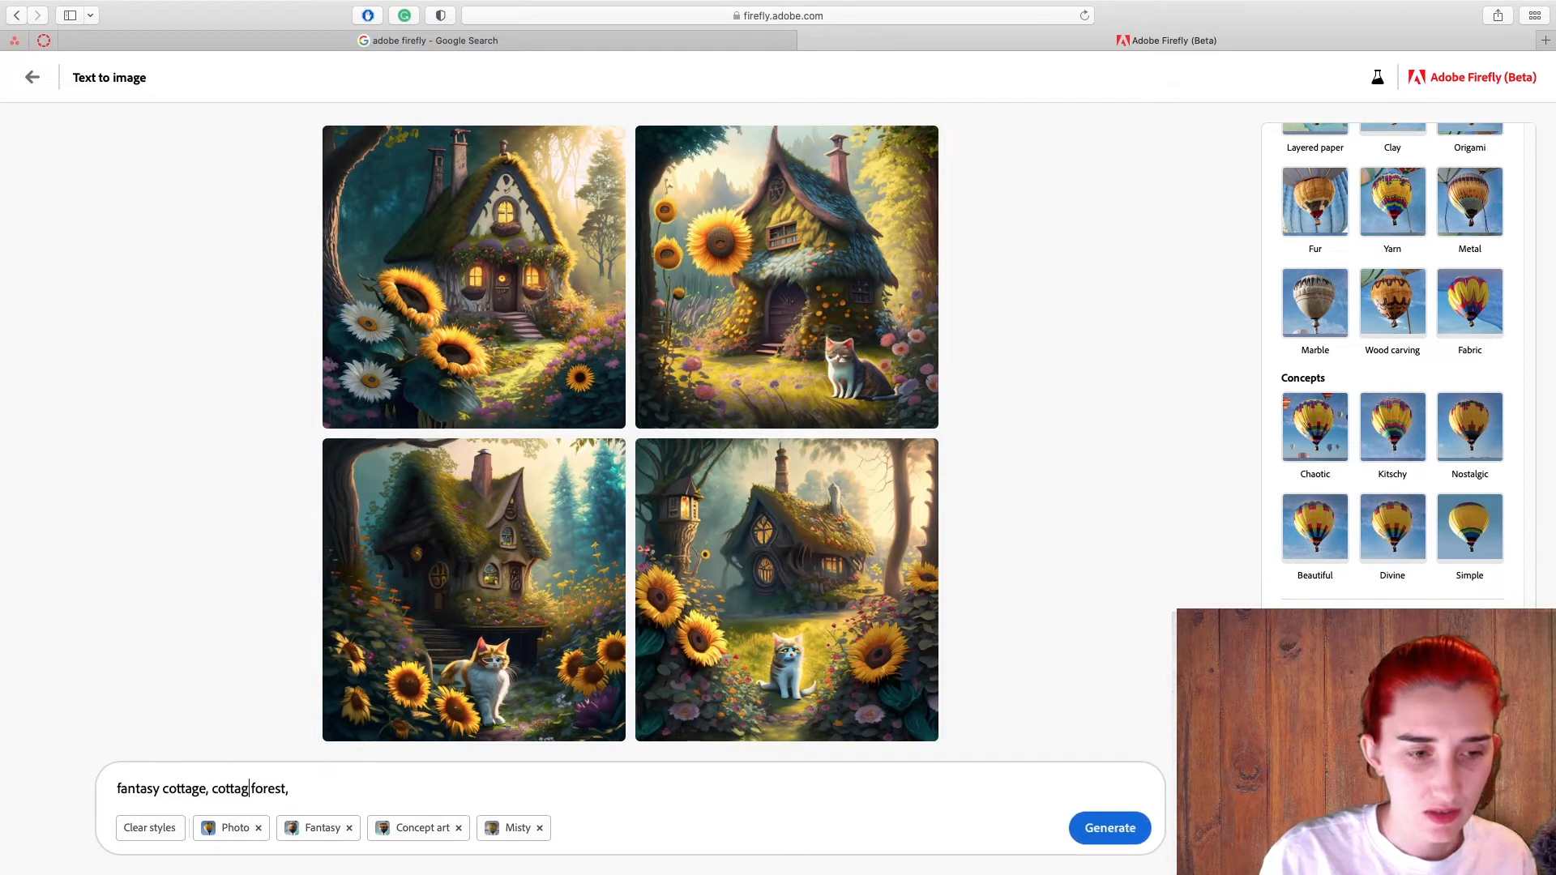
{"action": "type", "text": "ar"}
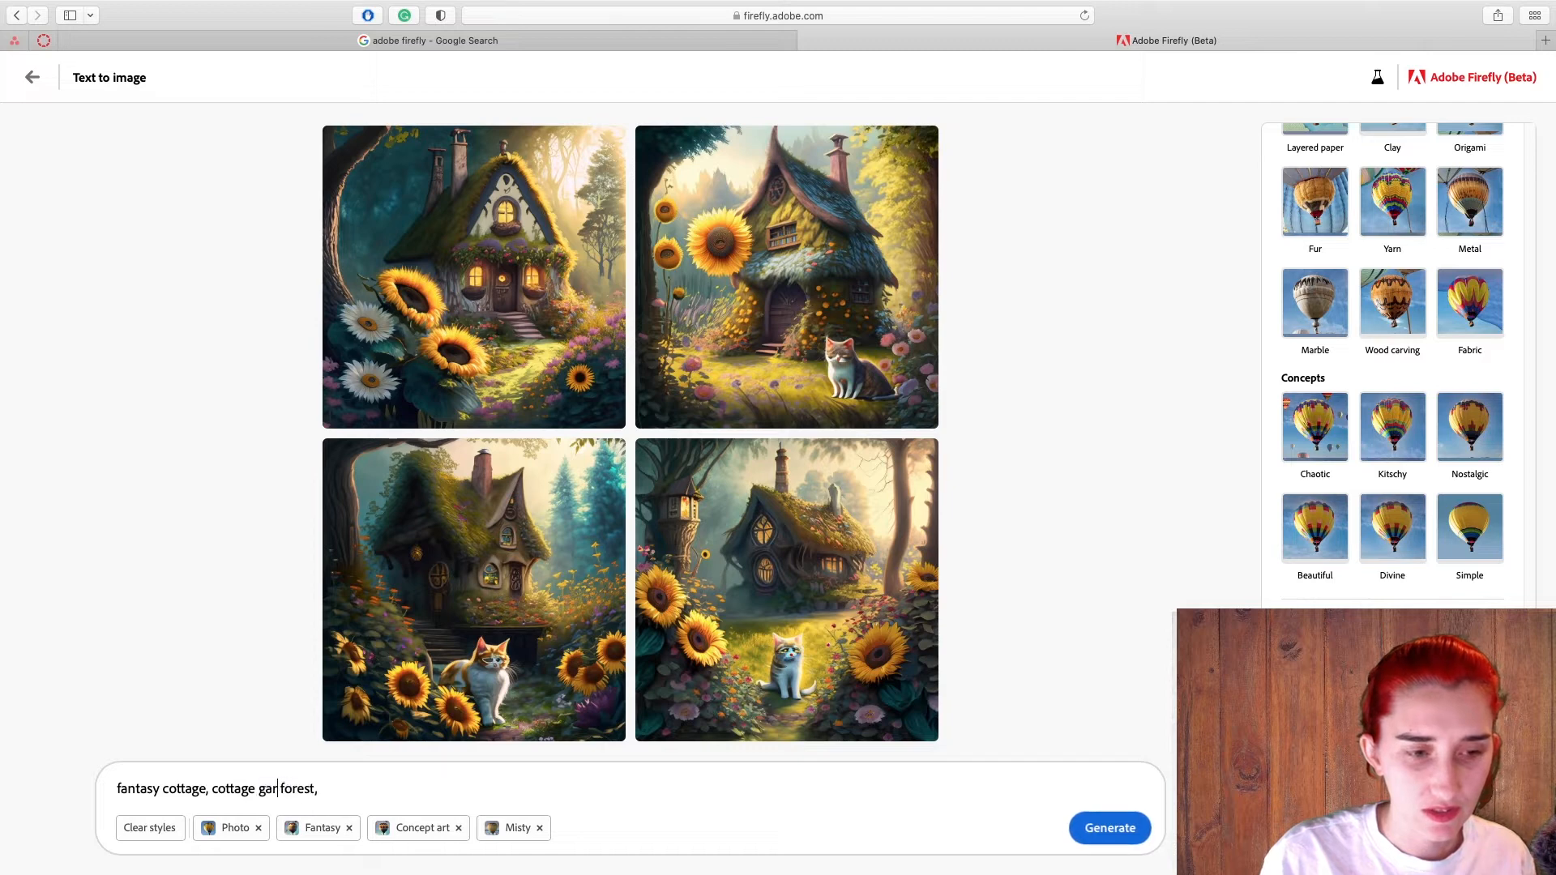
{"action": "type", "text": "den"}
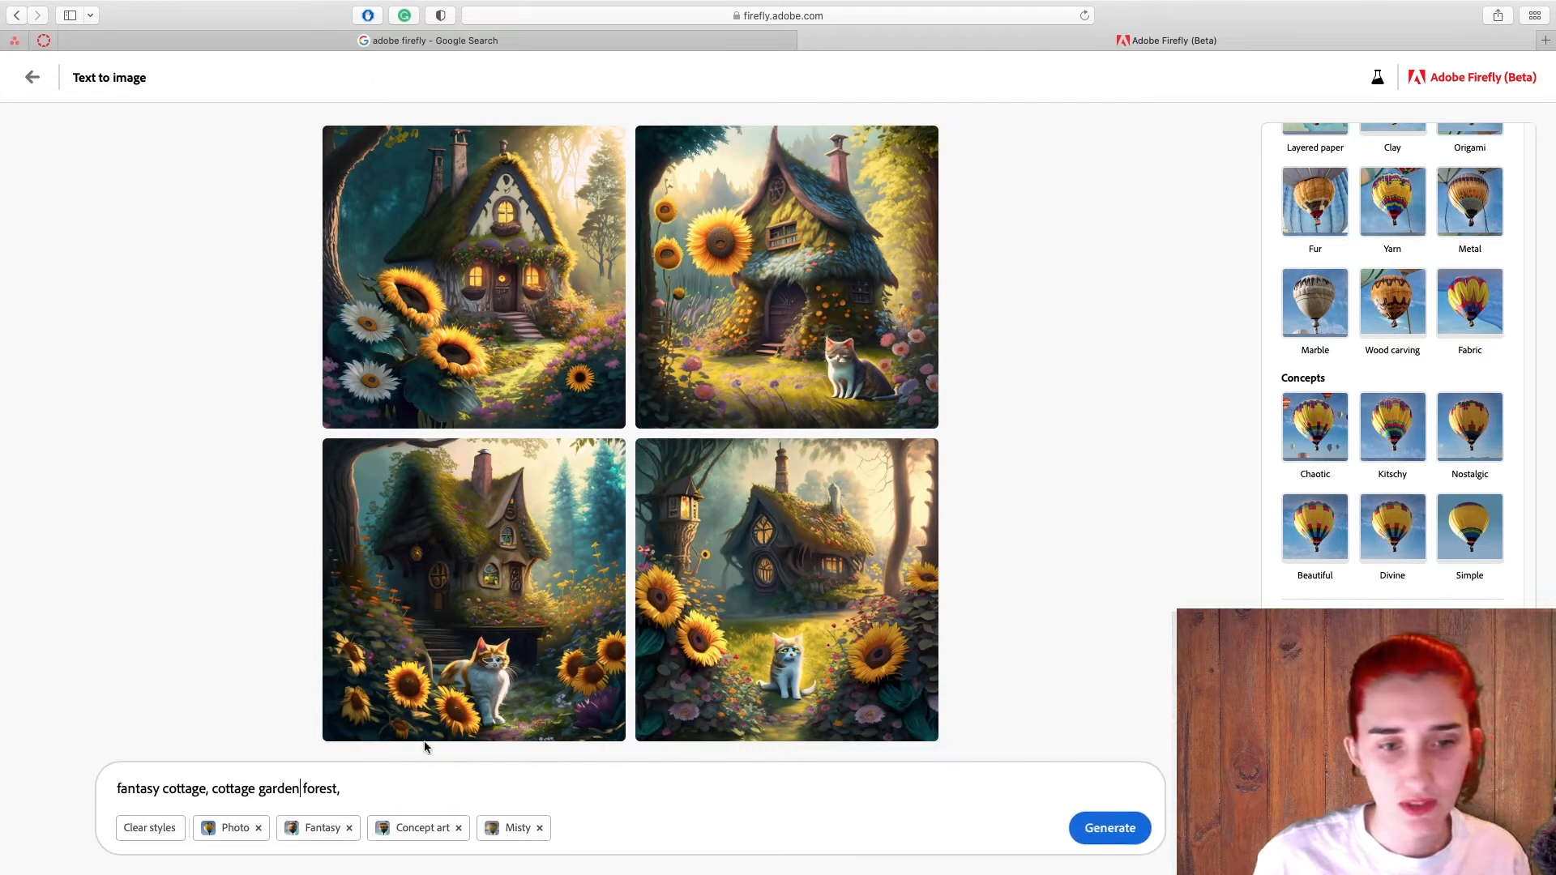
{"action": "left_click", "coordinate": [412, 782]}
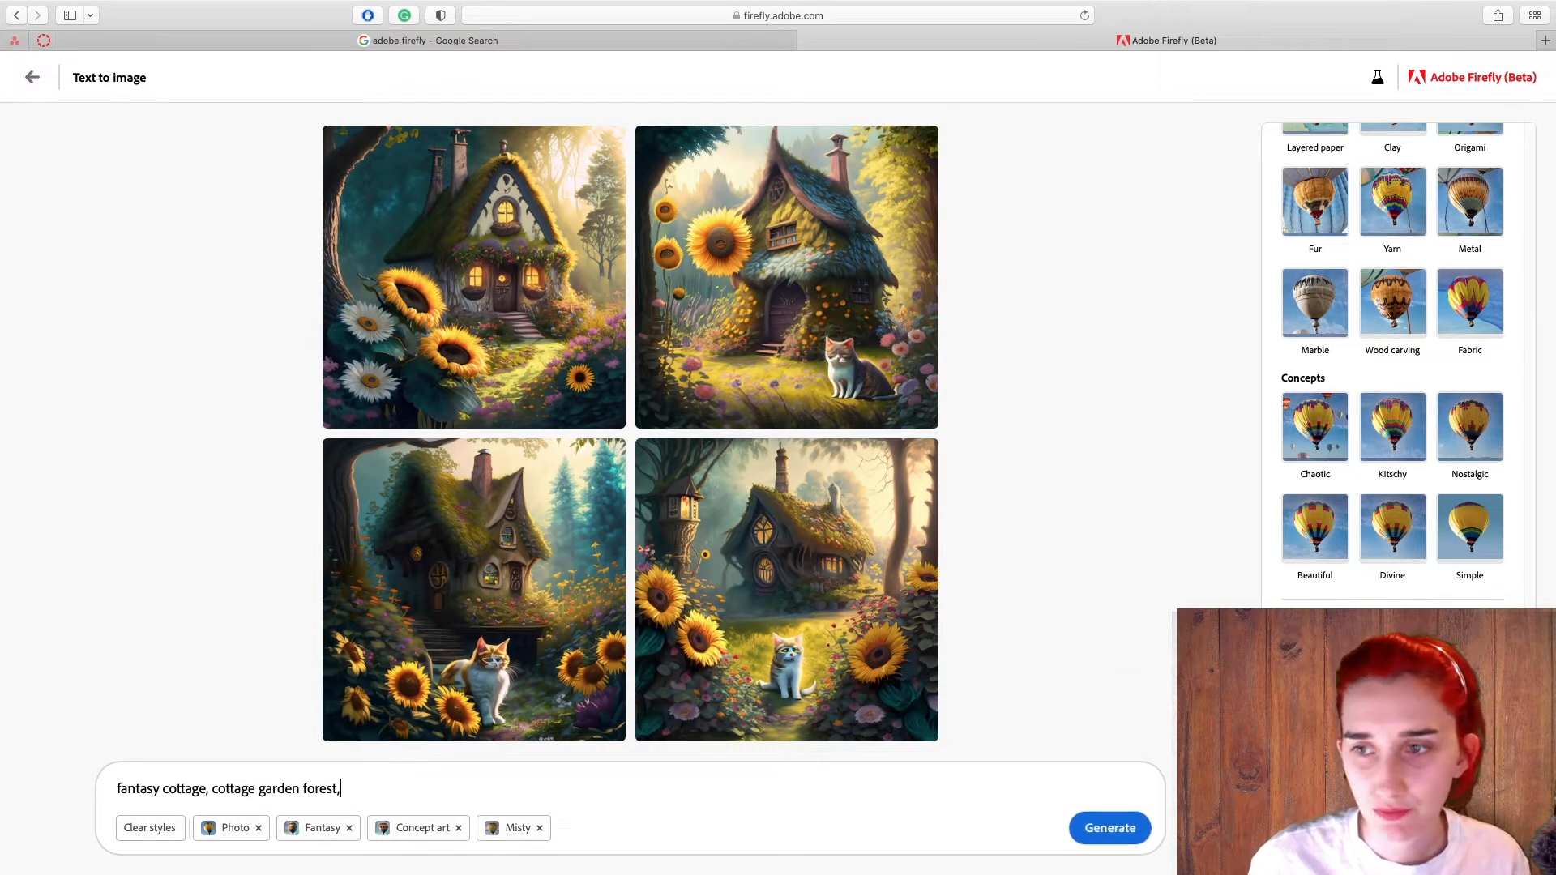
Remove the Concept art style from the prompt and generate new cottage images.
{"action": "left_click", "coordinate": [459, 828]}
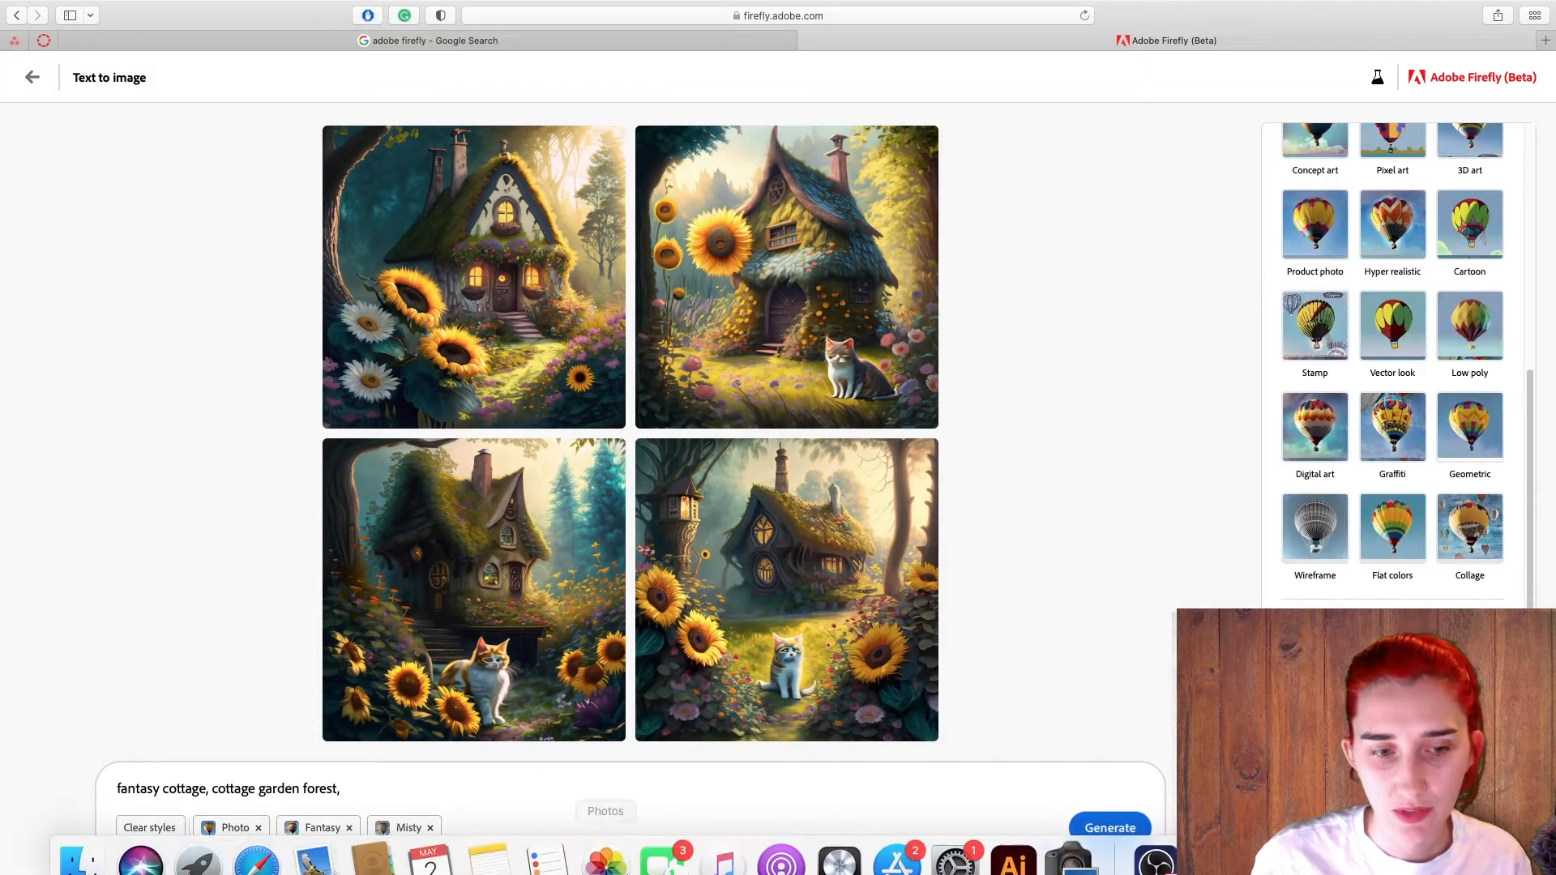
{"action": "left_click", "coordinate": [1133, 832]}
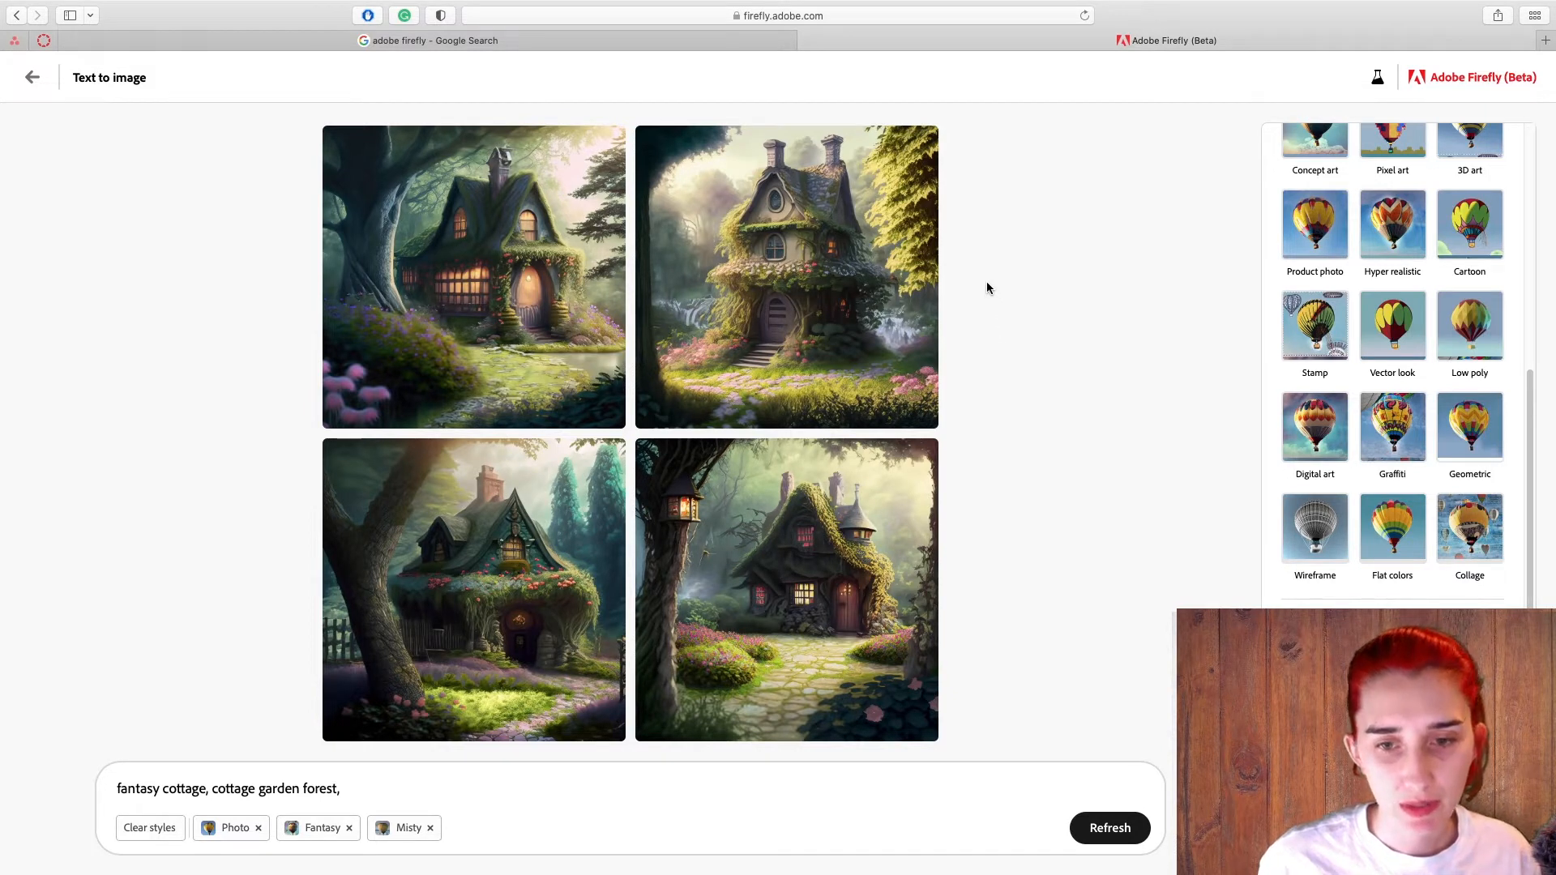
Enlarge the generated garden cottage images and compare them one after another.
{"action": "mouse_move", "coordinate": [847, 257]}
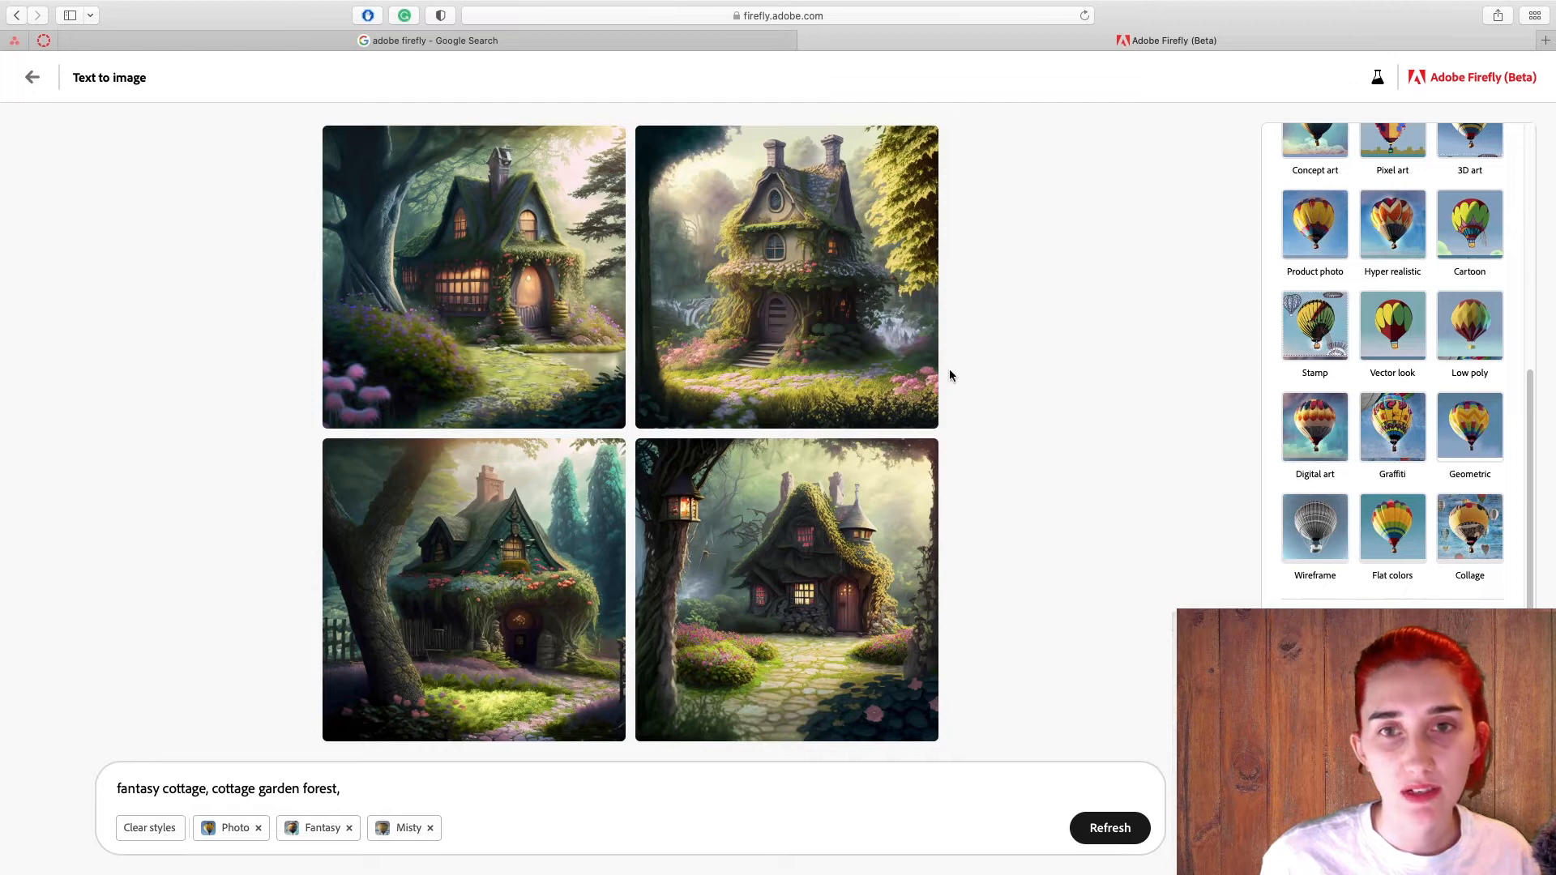
{"action": "left_click", "coordinate": [802, 273]}
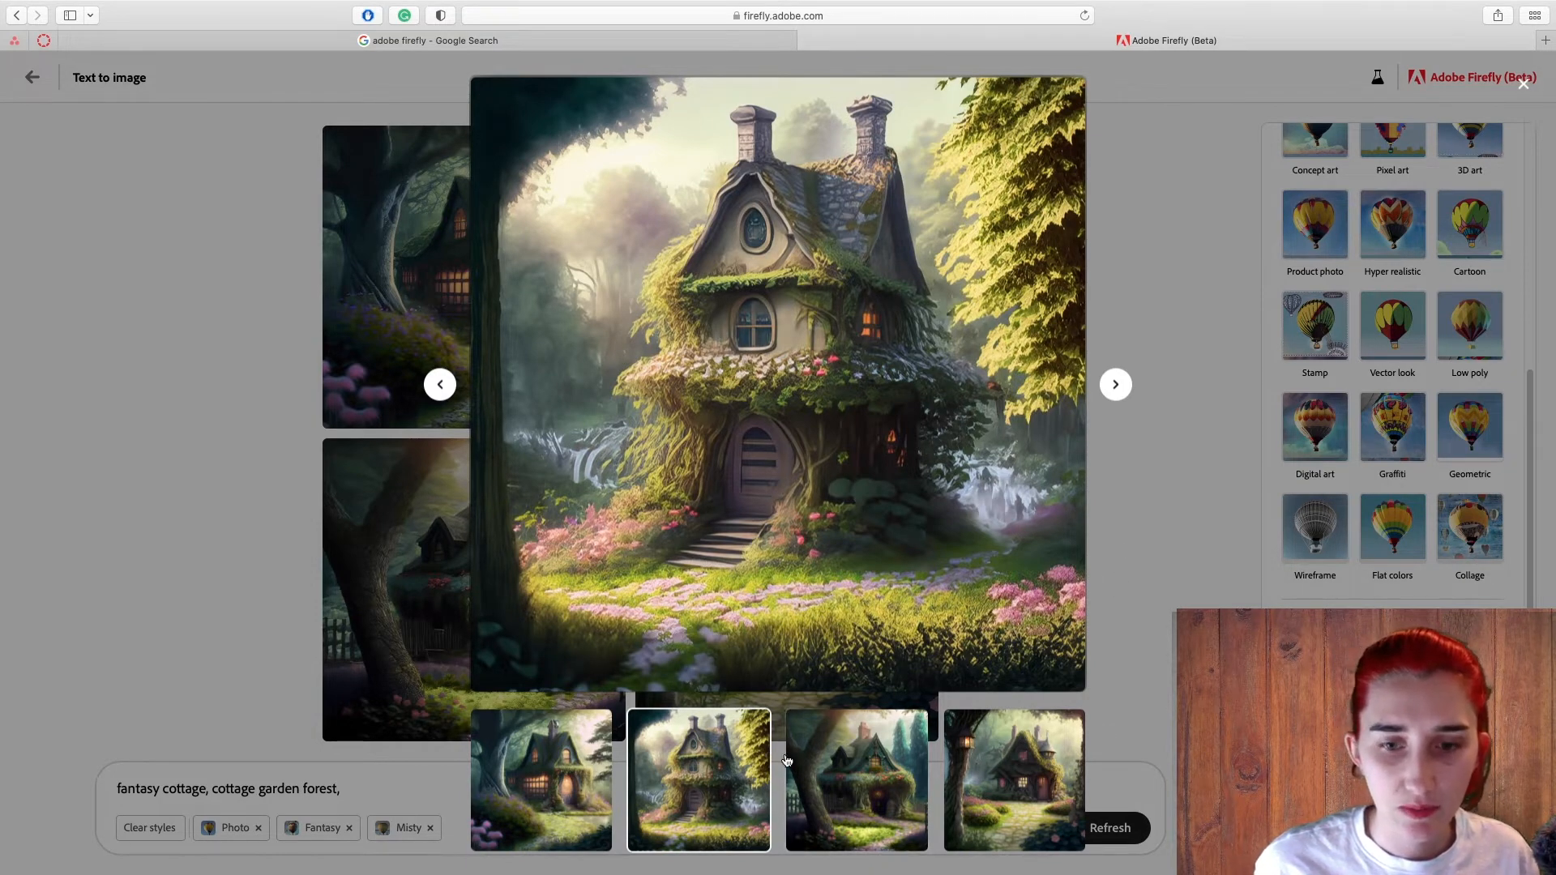
{"action": "left_click", "coordinate": [815, 758]}
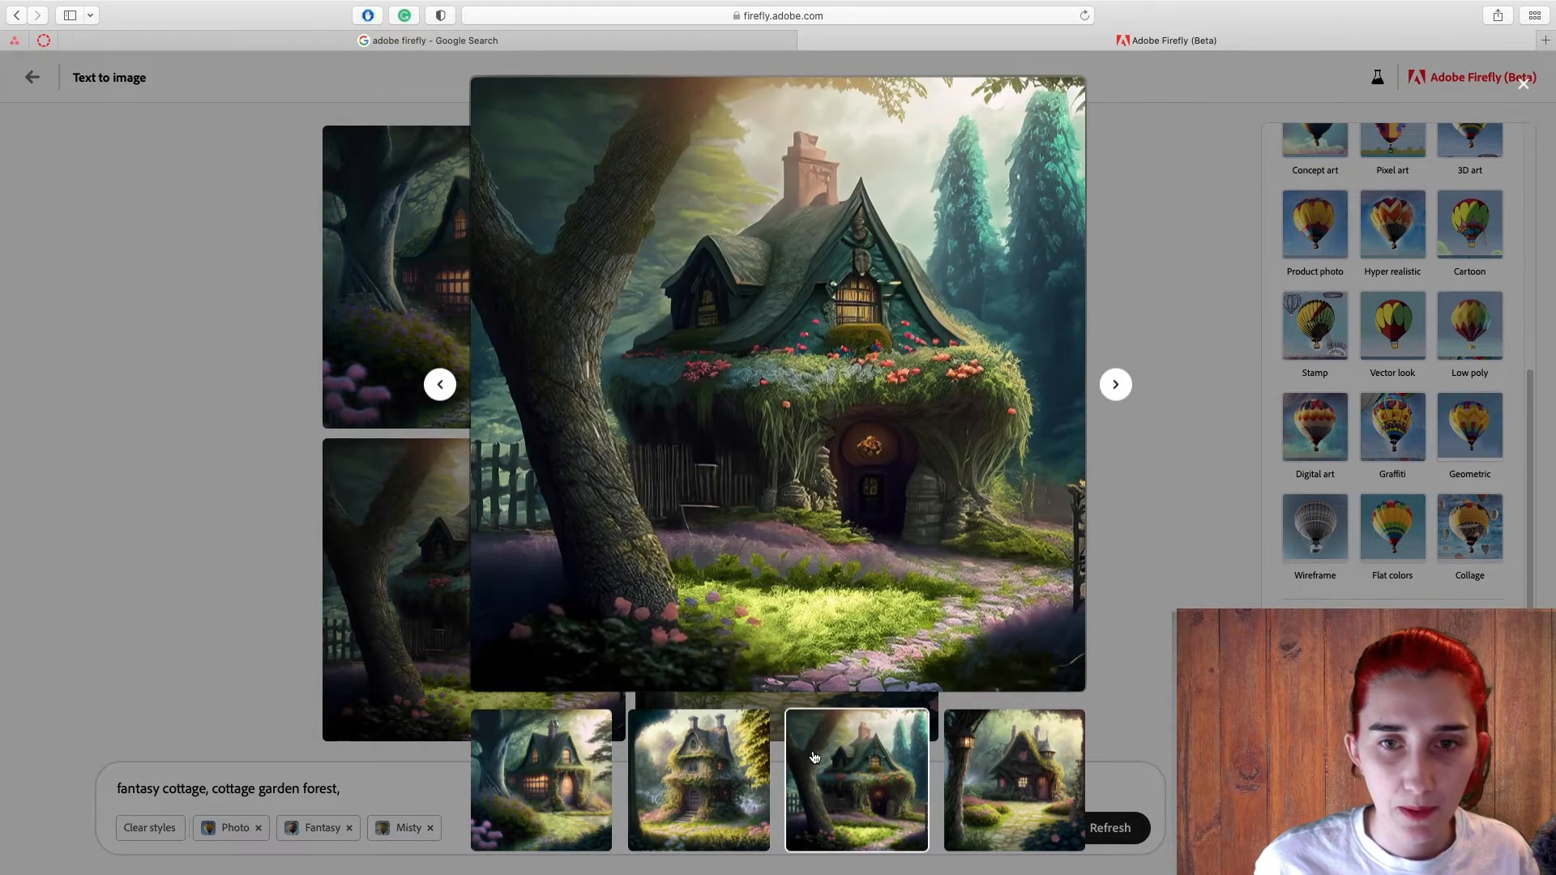
{"action": "left_click", "coordinate": [739, 744]}
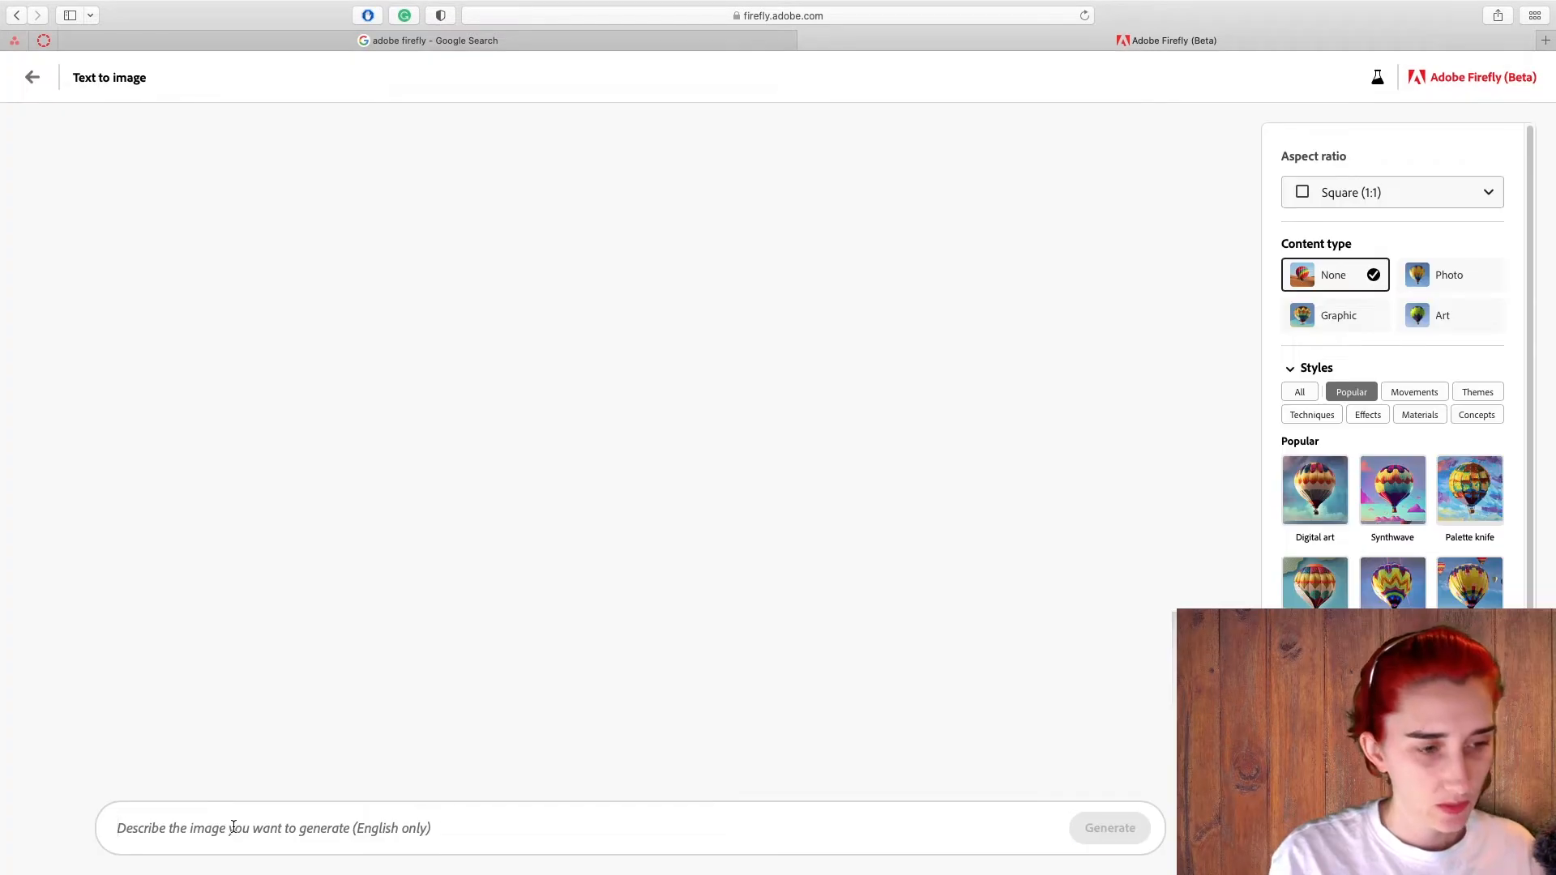
Enter the new prompt "yummy donuts, piled up, drippy icing" and generate the images.
{"action": "left_click", "coordinate": [234, 827]}
{"action": "type", "text": "Y"}
{"action": "key", "text": "BackSpace"}
{"action": "type", "text": "yummy"}
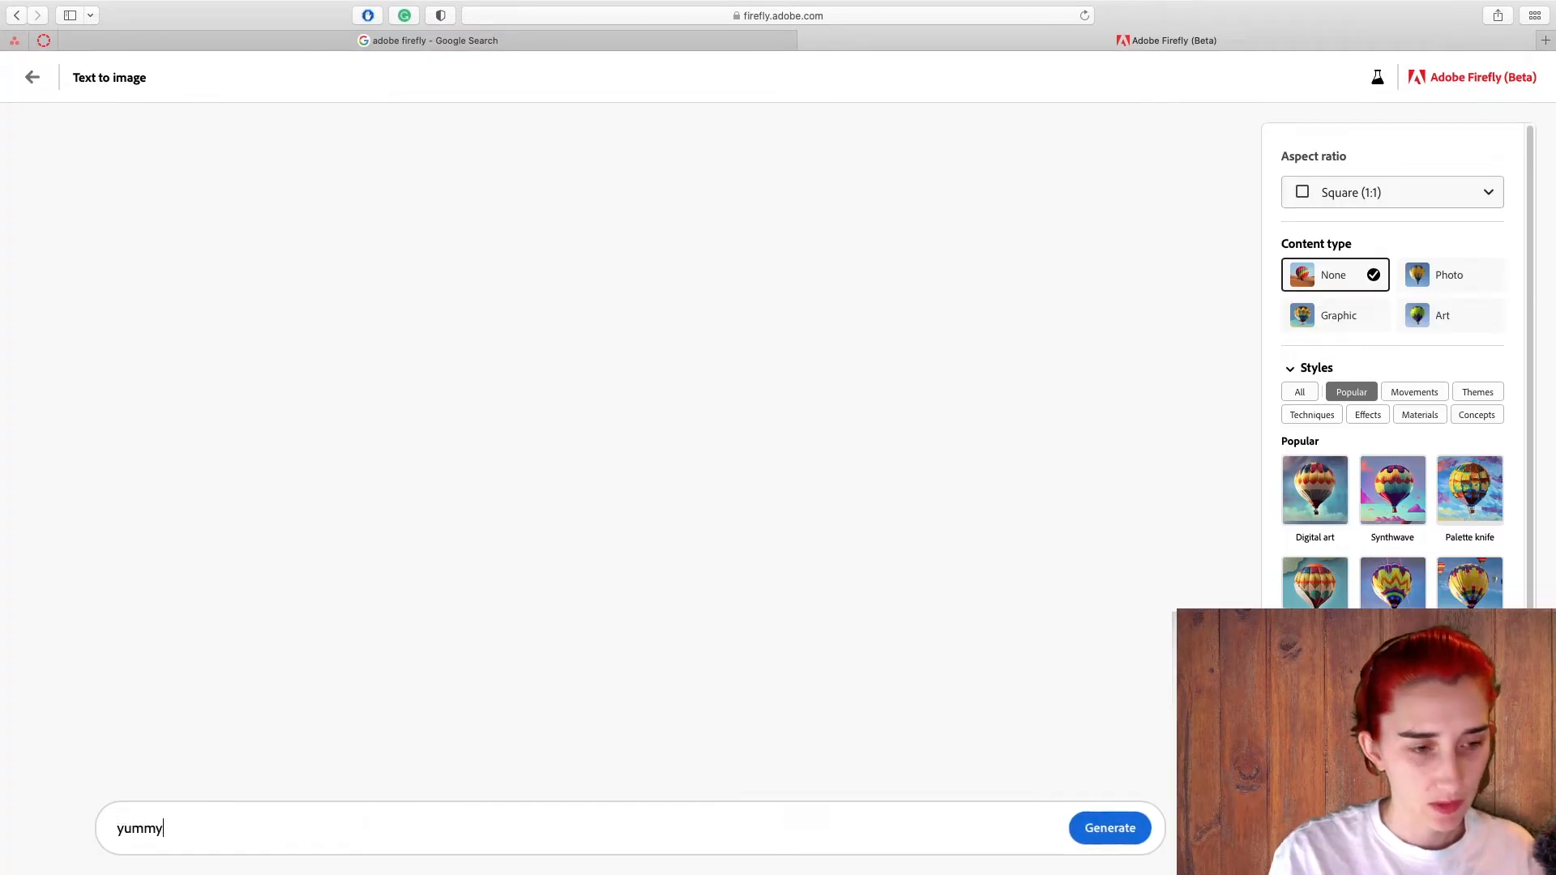
{"action": "type", "text": " donuts,"}
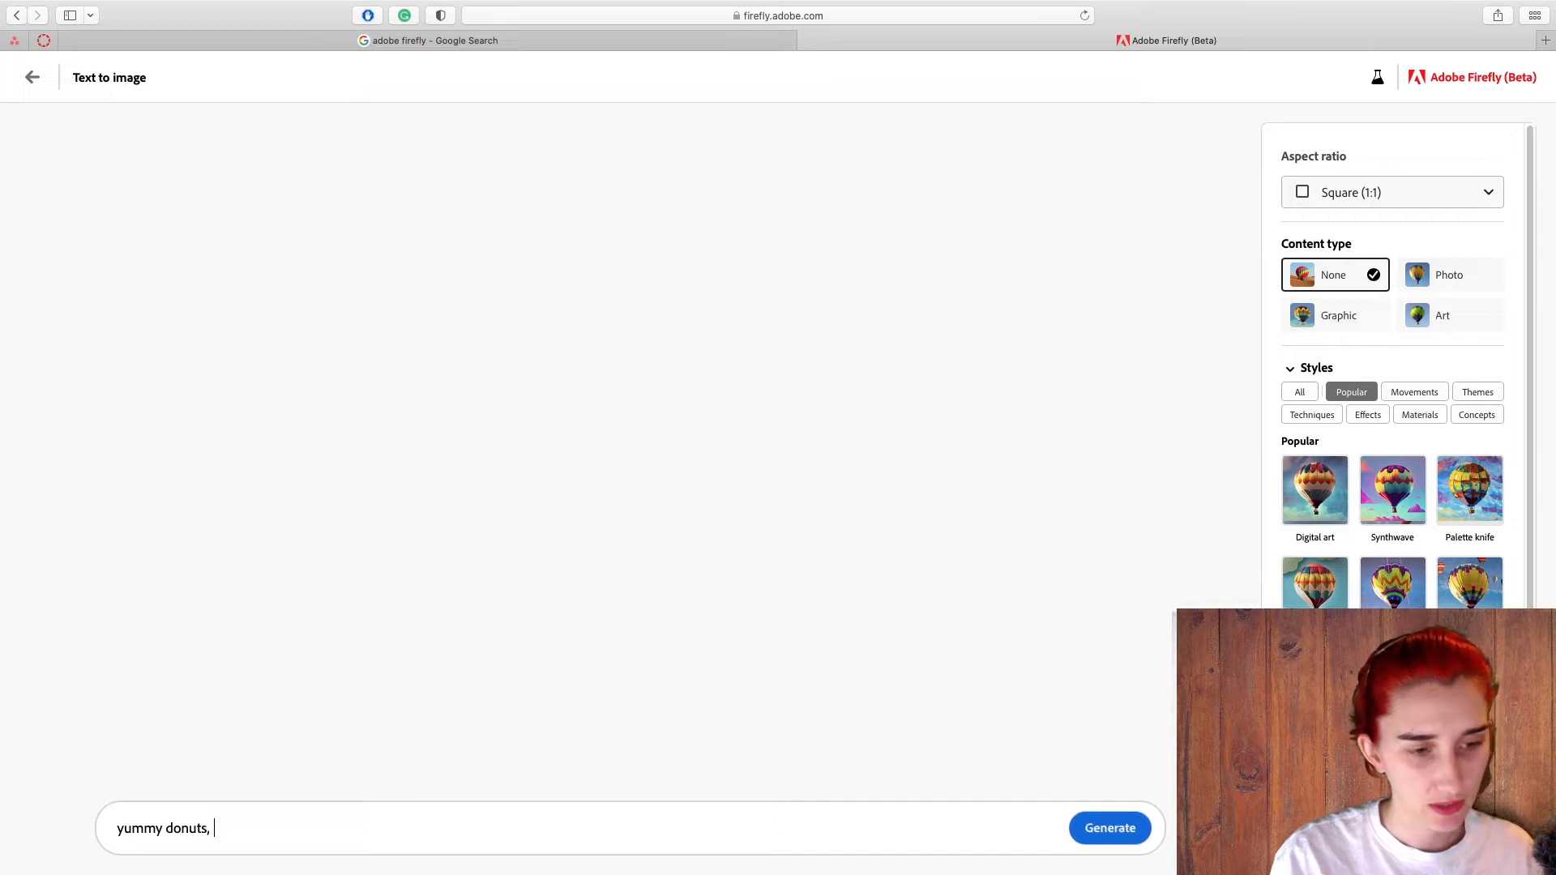
{"action": "key", "text": "Return"}
{"action": "type", "text": "piled u"}
{"action": "type", "text": "p, "}
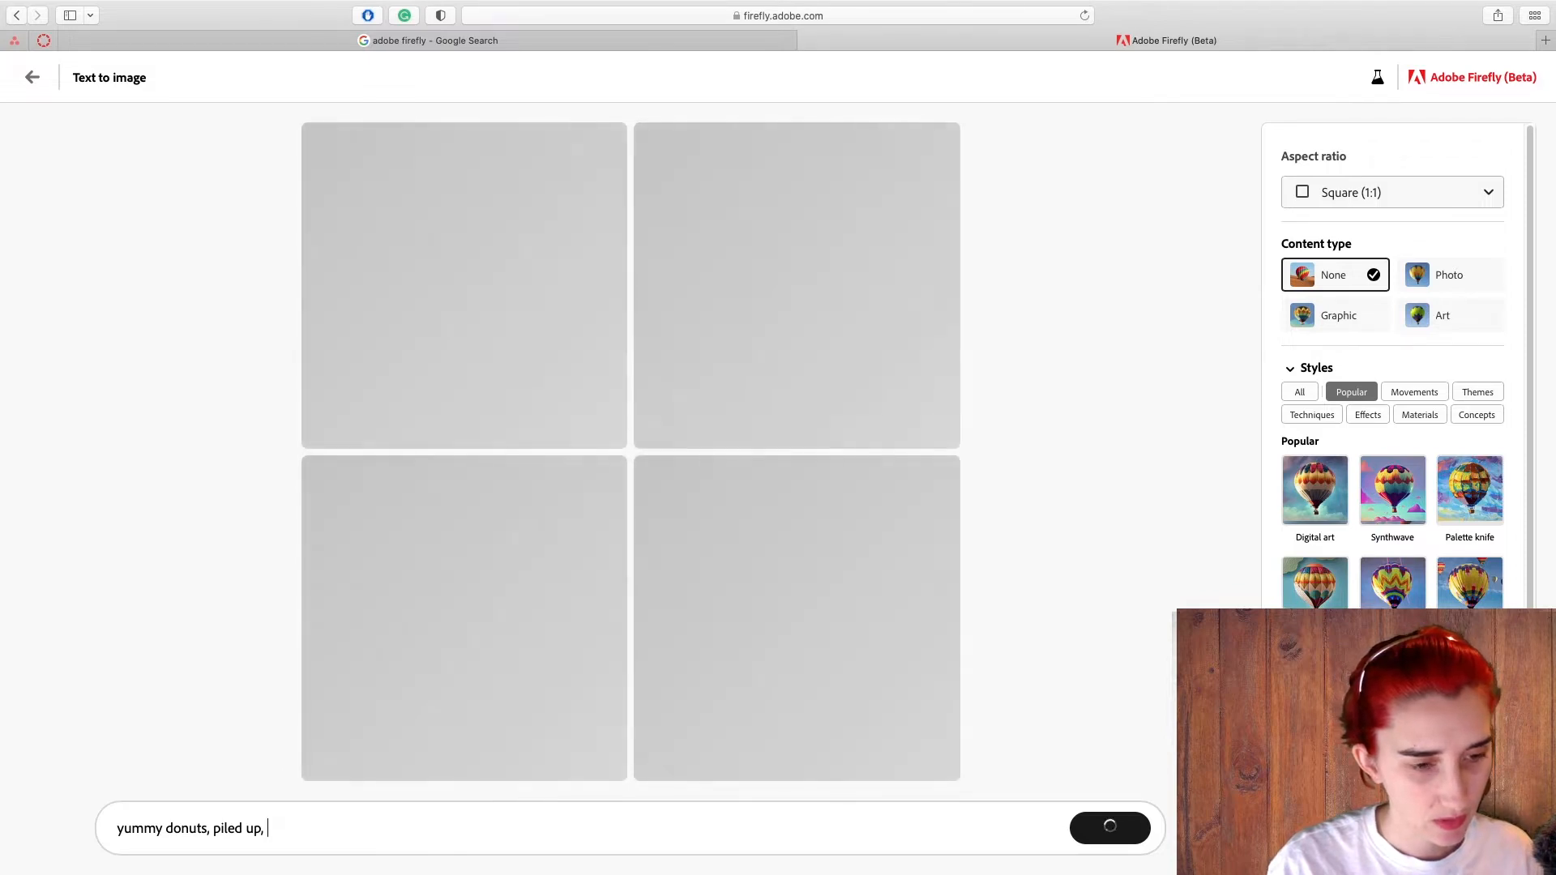
{"action": "type", "text": "drippy "}
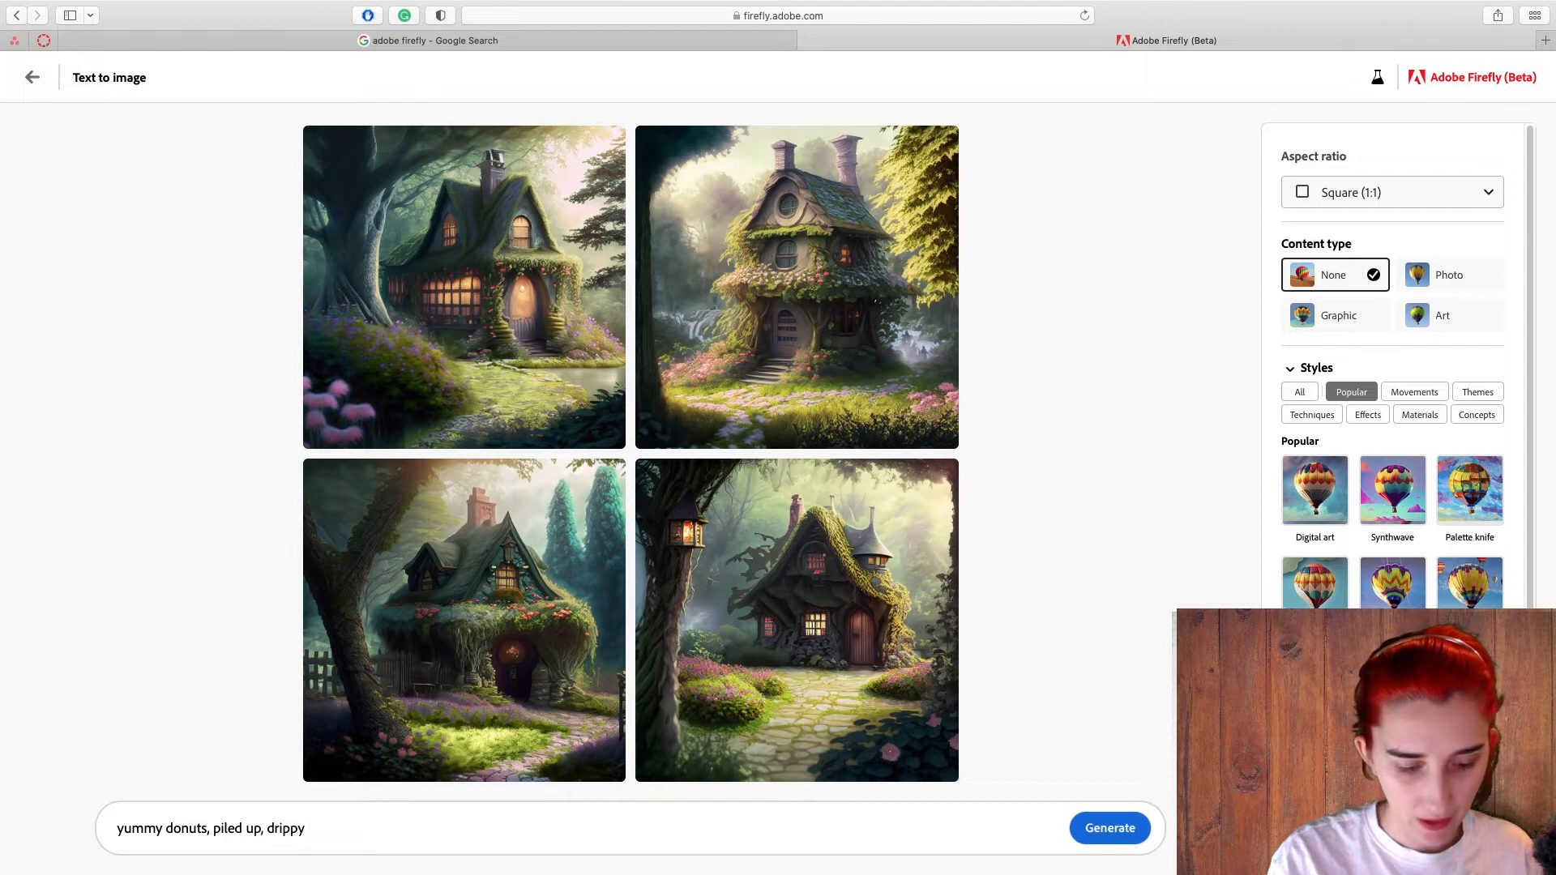
{"action": "type", "text": "icing"}
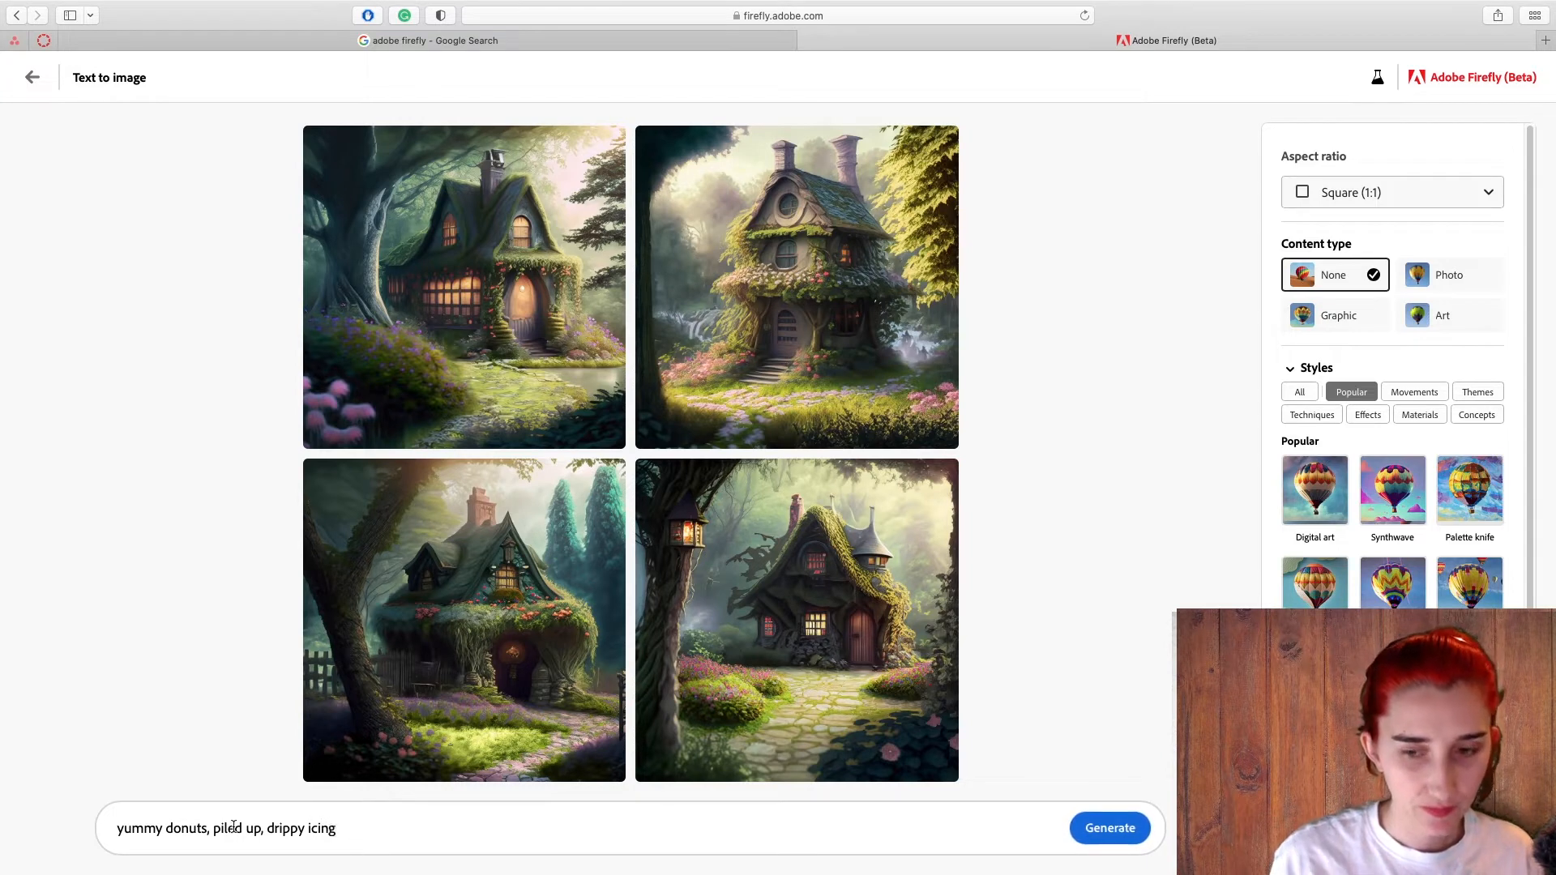
{"action": "key", "text": "Return"}
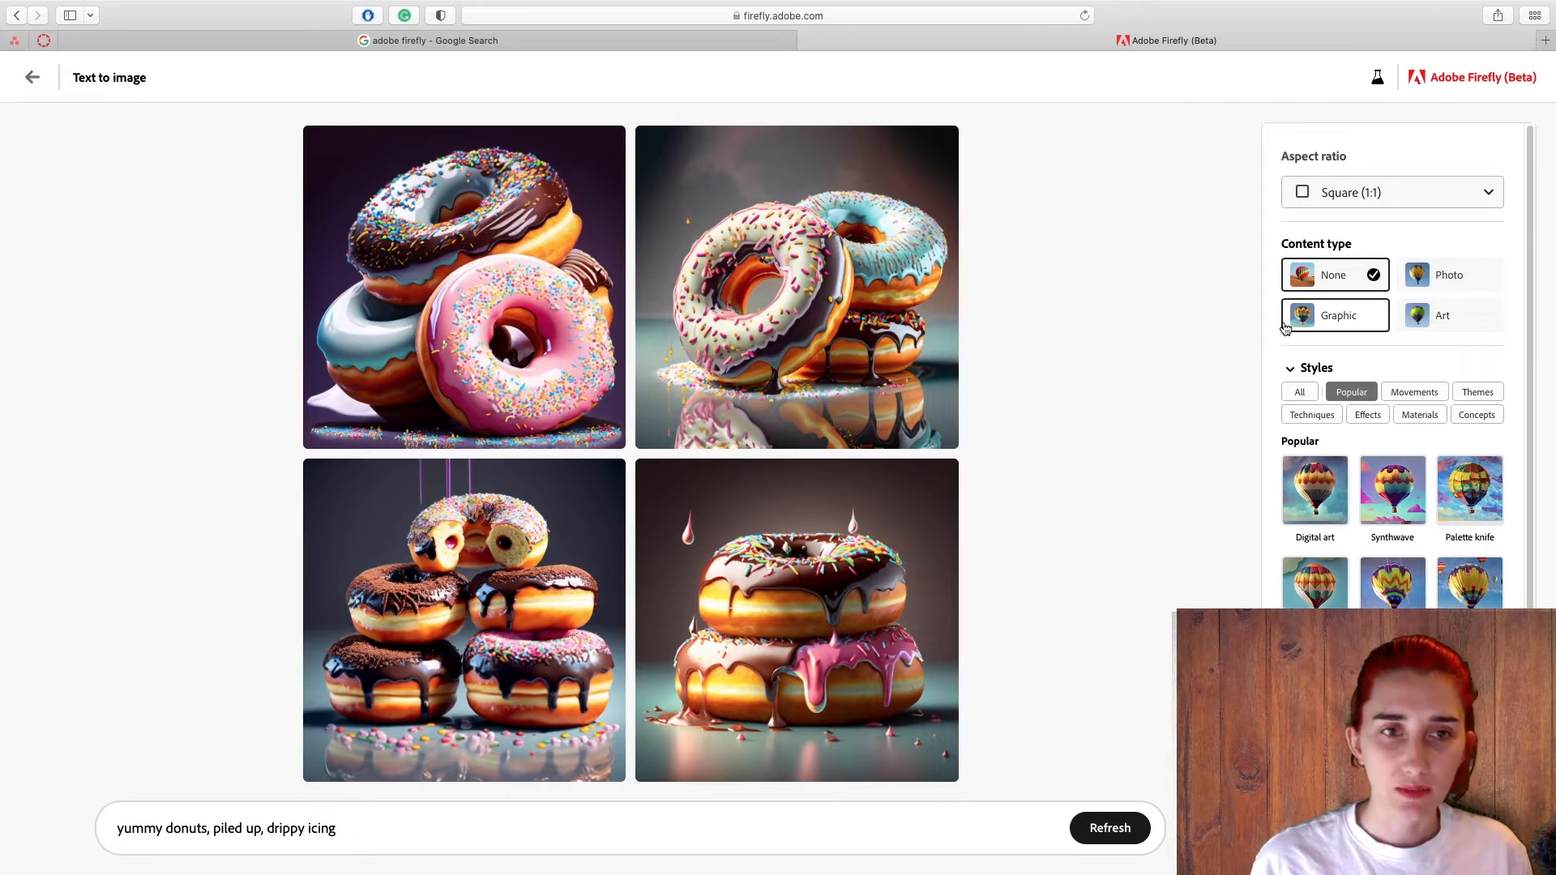
Set the donut images' content type to Photo and add the Product photo style from Themes.
{"action": "left_click", "coordinate": [1451, 275]}
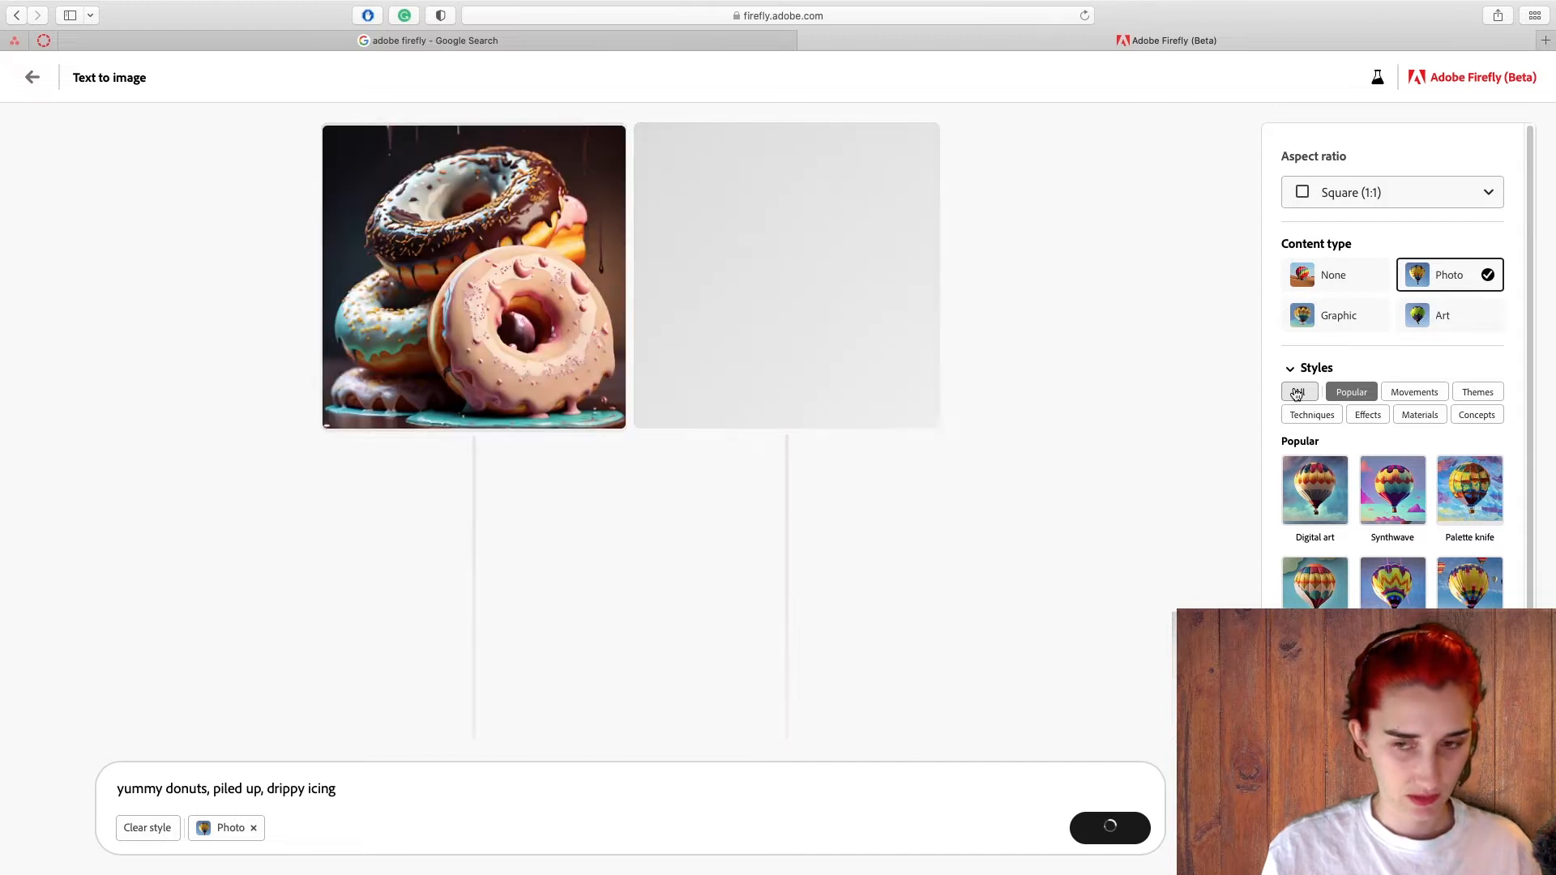
{"action": "left_click", "coordinate": [1298, 393]}
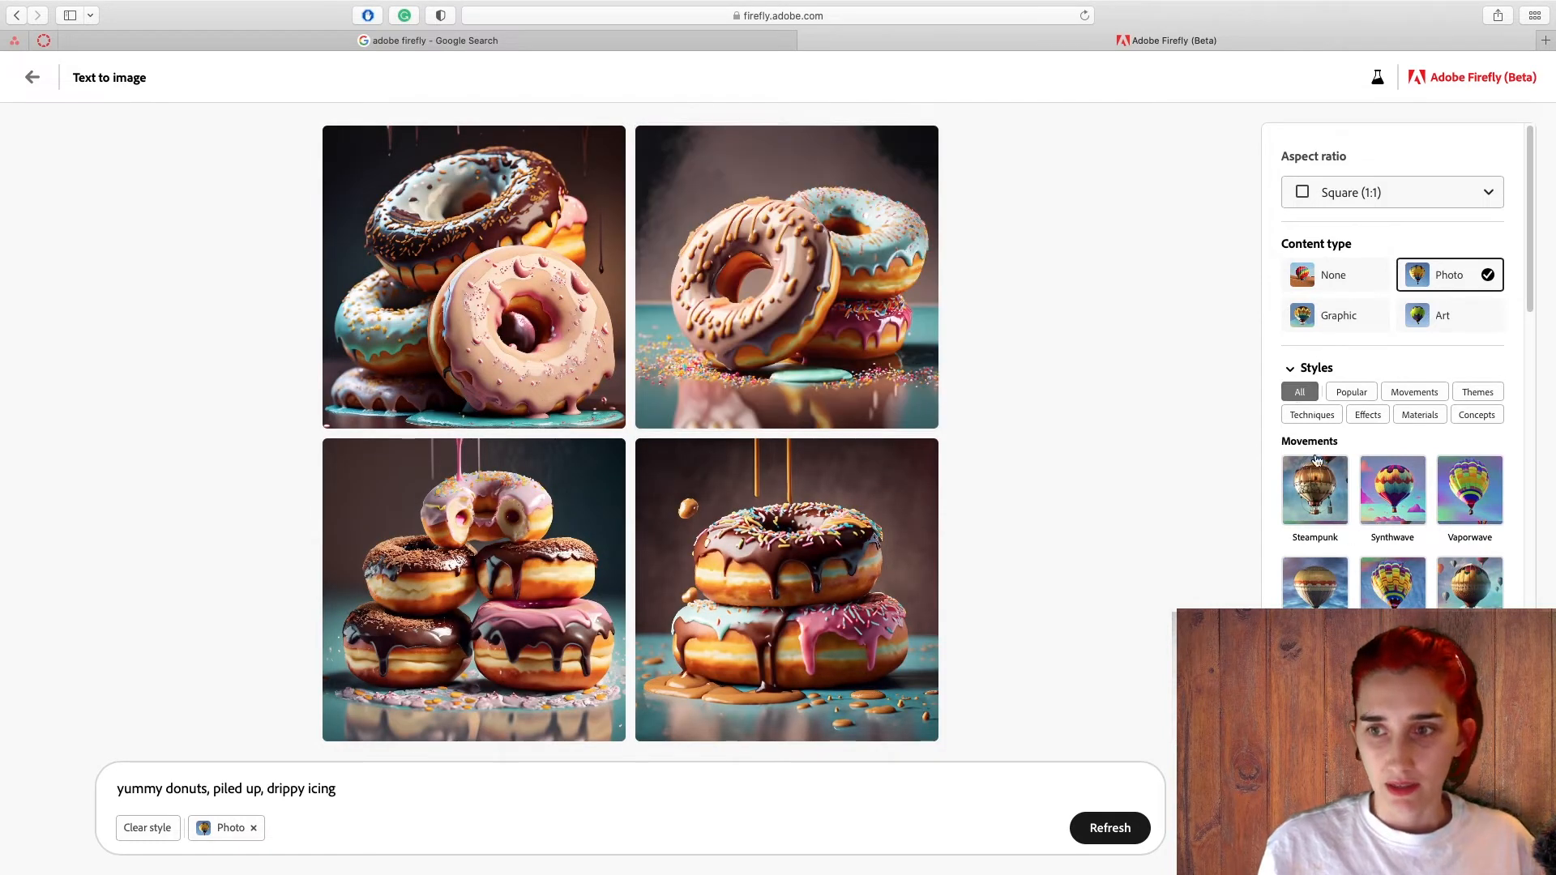
{"action": "scroll", "coordinate": [1297, 393], "scroll_direction": "down", "scroll_amount": 1}
{"action": "scroll", "coordinate": [1392, 365], "scroll_direction": "down", "scroll_amount": 1}
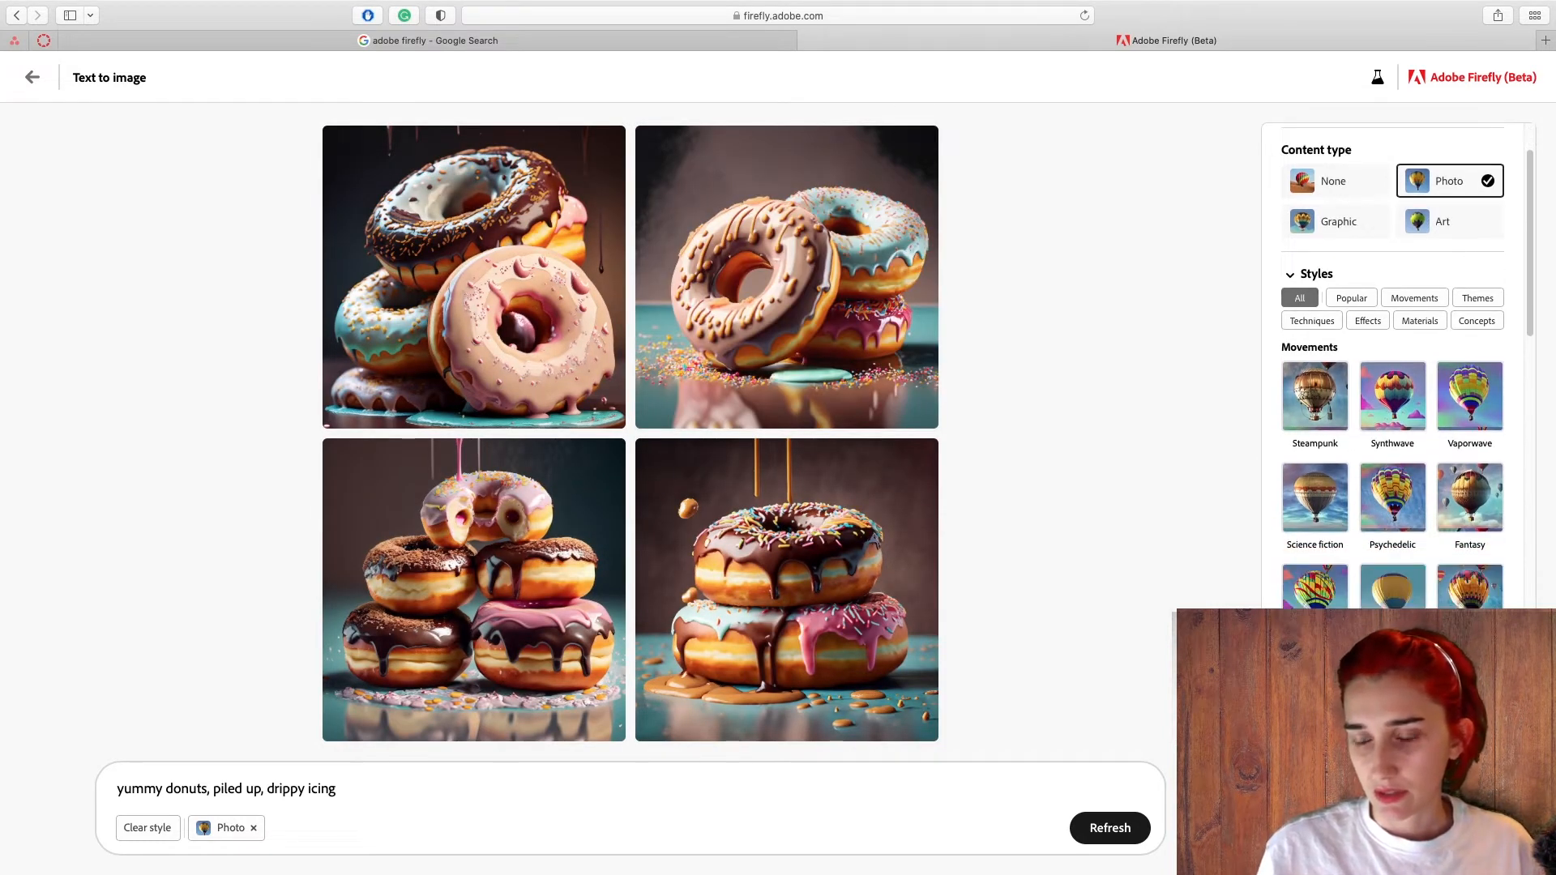
{"action": "scroll", "coordinate": [1393, 365], "scroll_direction": "down", "scroll_amount": 1}
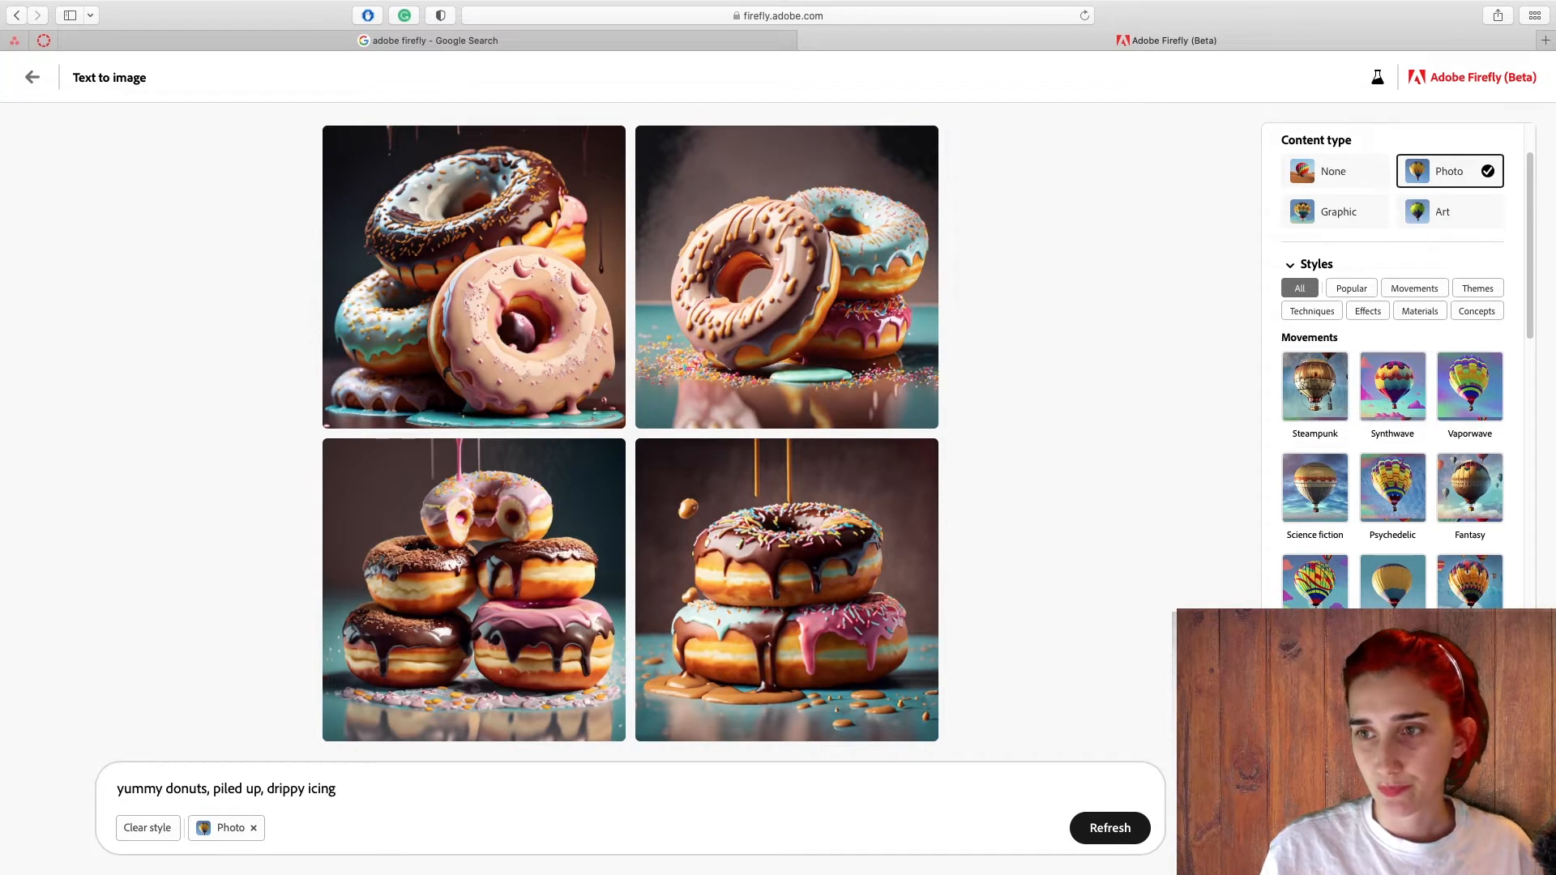
{"action": "scroll", "coordinate": [1393, 365], "scroll_direction": "down", "scroll_amount": 6}
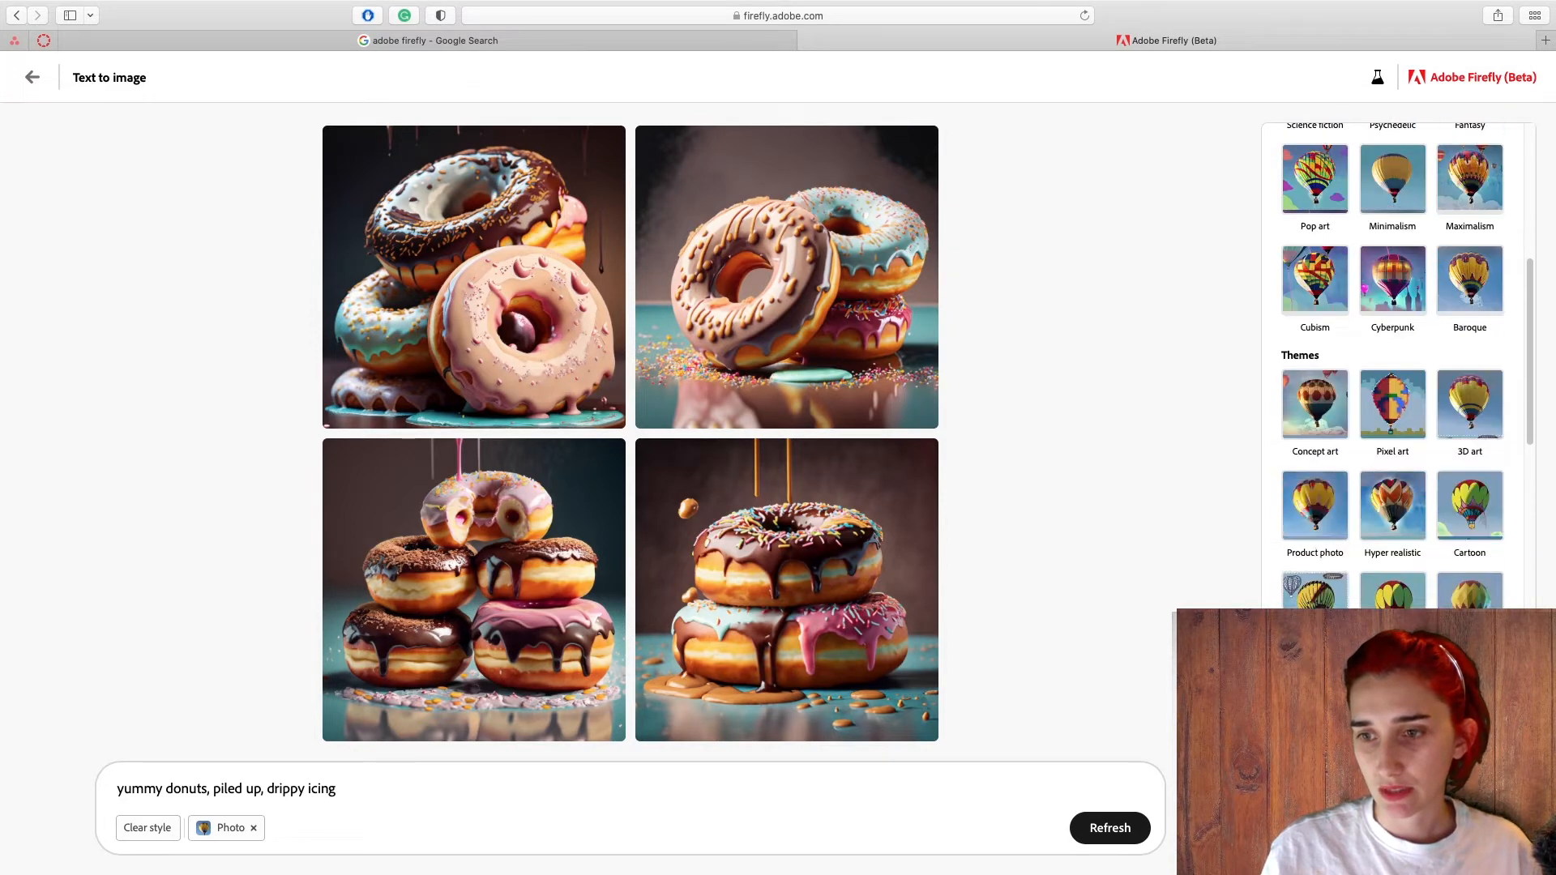
{"action": "left_click", "coordinate": [1315, 533]}
Add the Vibrant color tone and Studio lighting to the donut prompt.
{"action": "scroll", "coordinate": [1315, 533], "scroll_direction": "down", "scroll_amount": 2}
{"action": "scroll", "coordinate": [1392, 713], "scroll_direction": "down", "scroll_amount": 15}
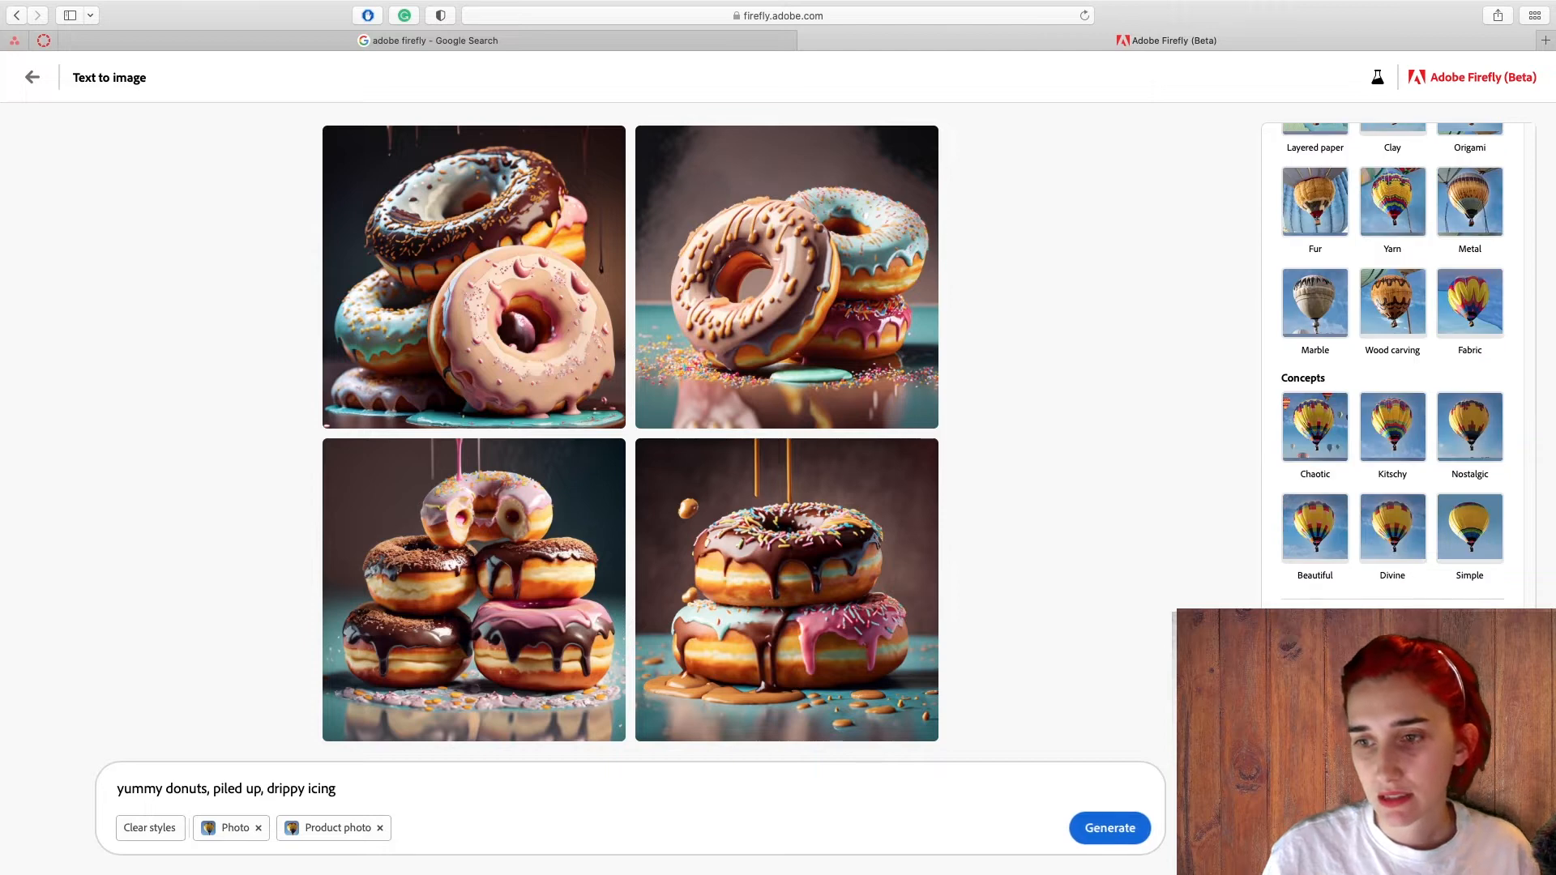
{"action": "left_click", "coordinate": [1392, 730]}
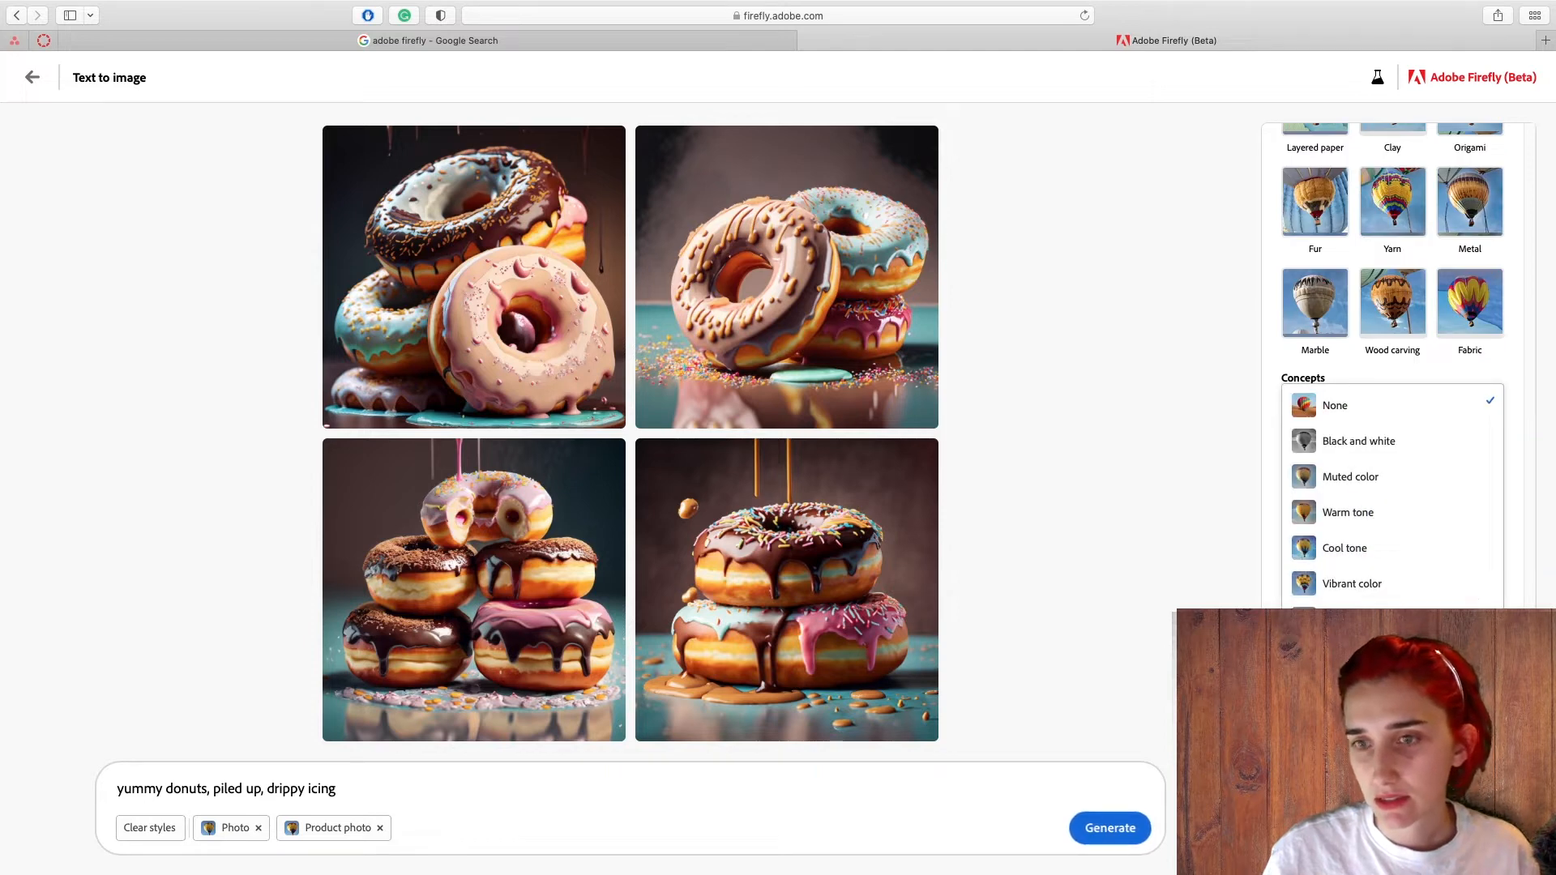
{"action": "left_click", "coordinate": [1360, 580]}
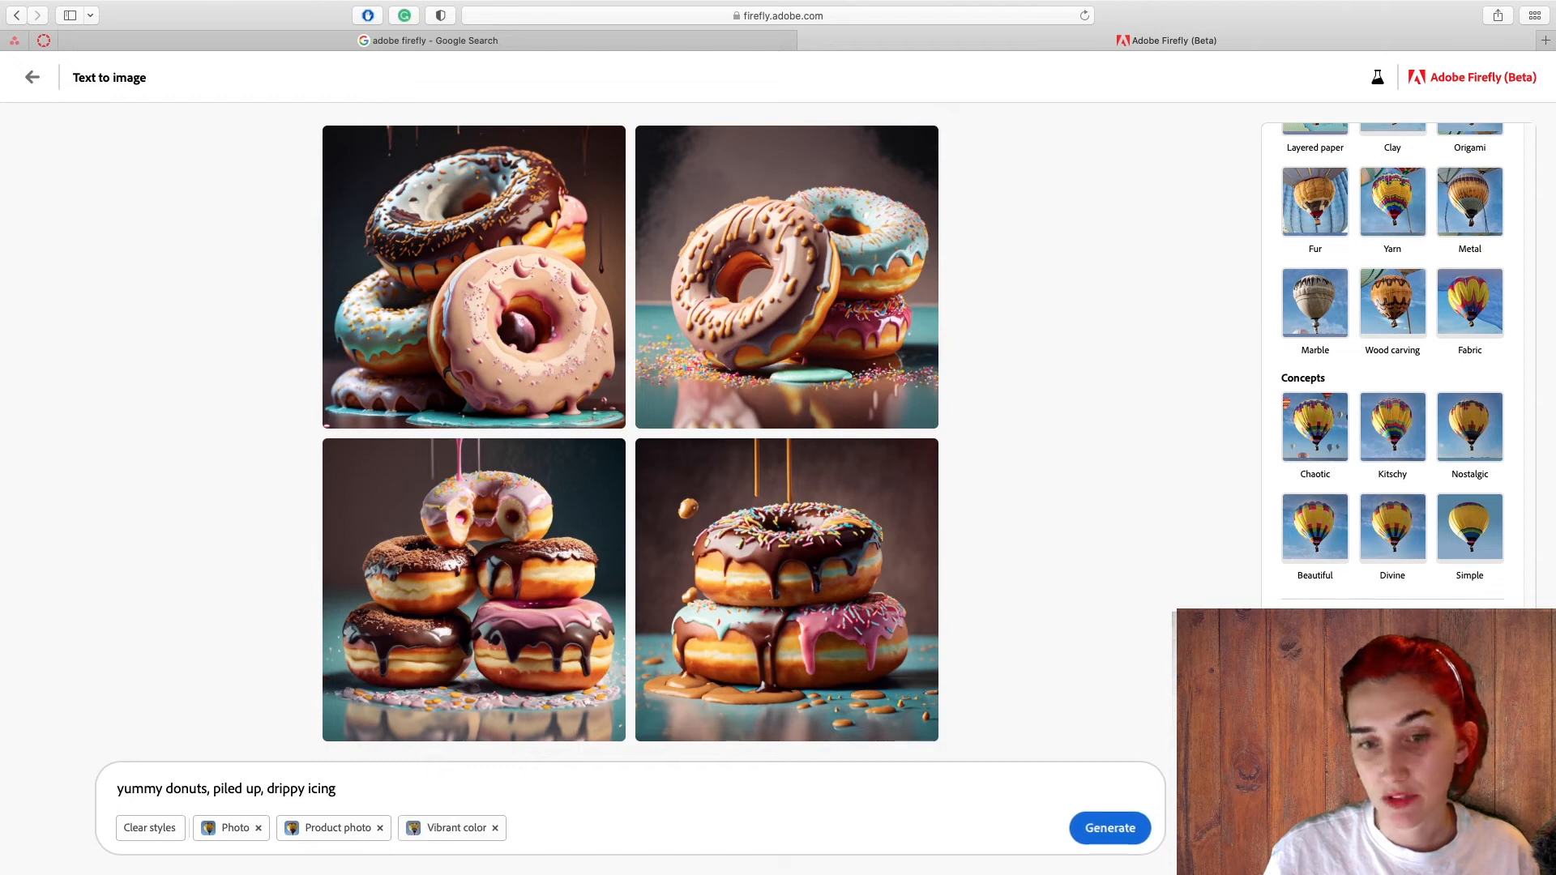
{"action": "left_click", "coordinate": [1378, 729]}
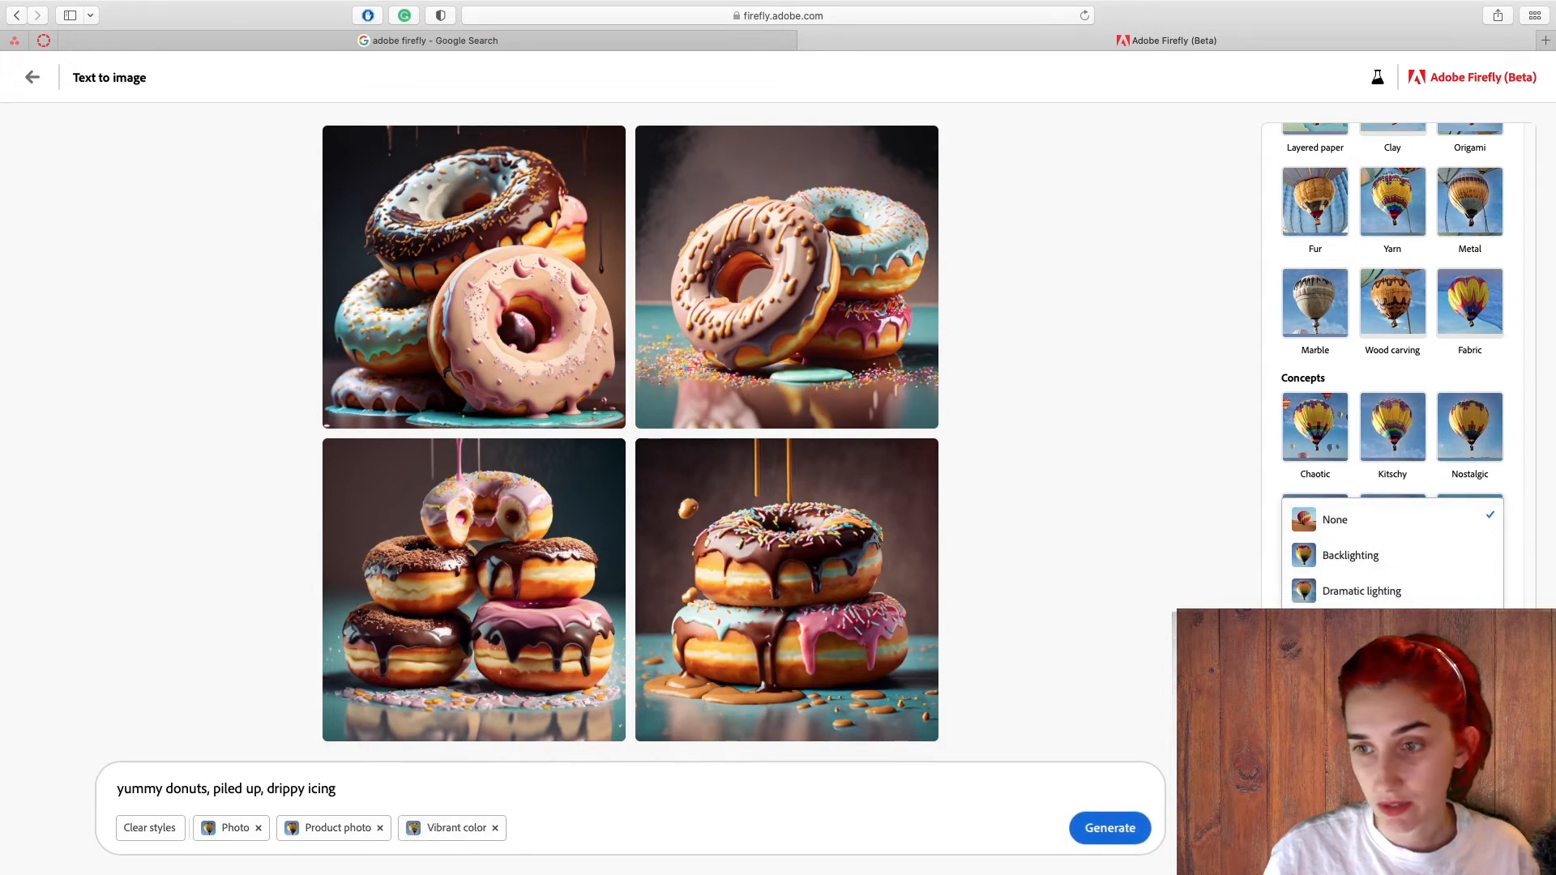
{"action": "left_click", "coordinate": [1354, 662]}
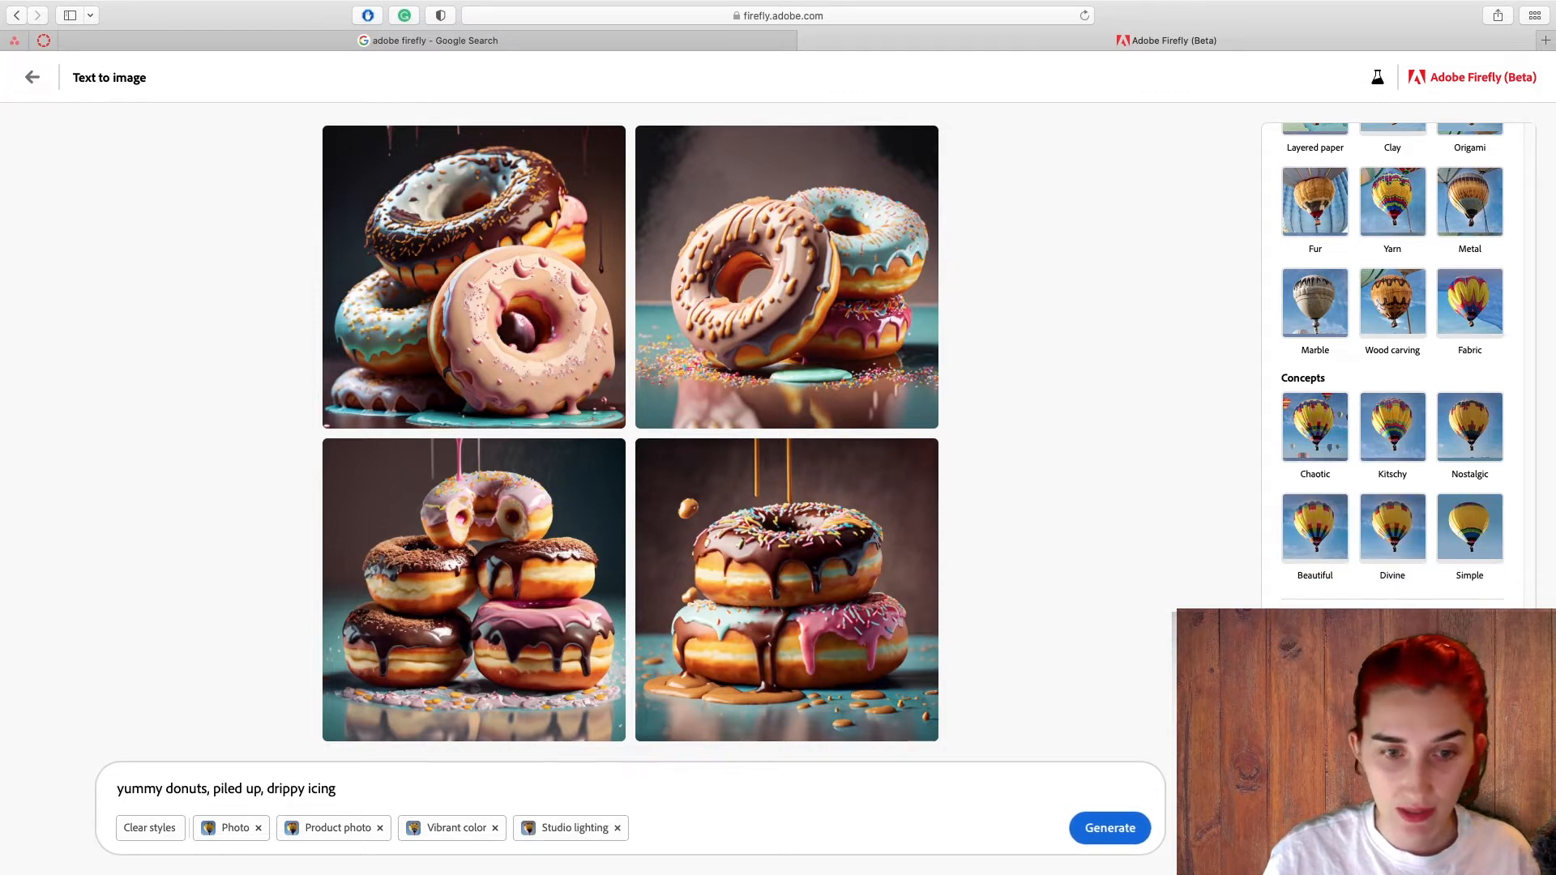
Set the composition to Close up and generate the donut images again.
{"action": "left_click", "coordinate": [1386, 806]}
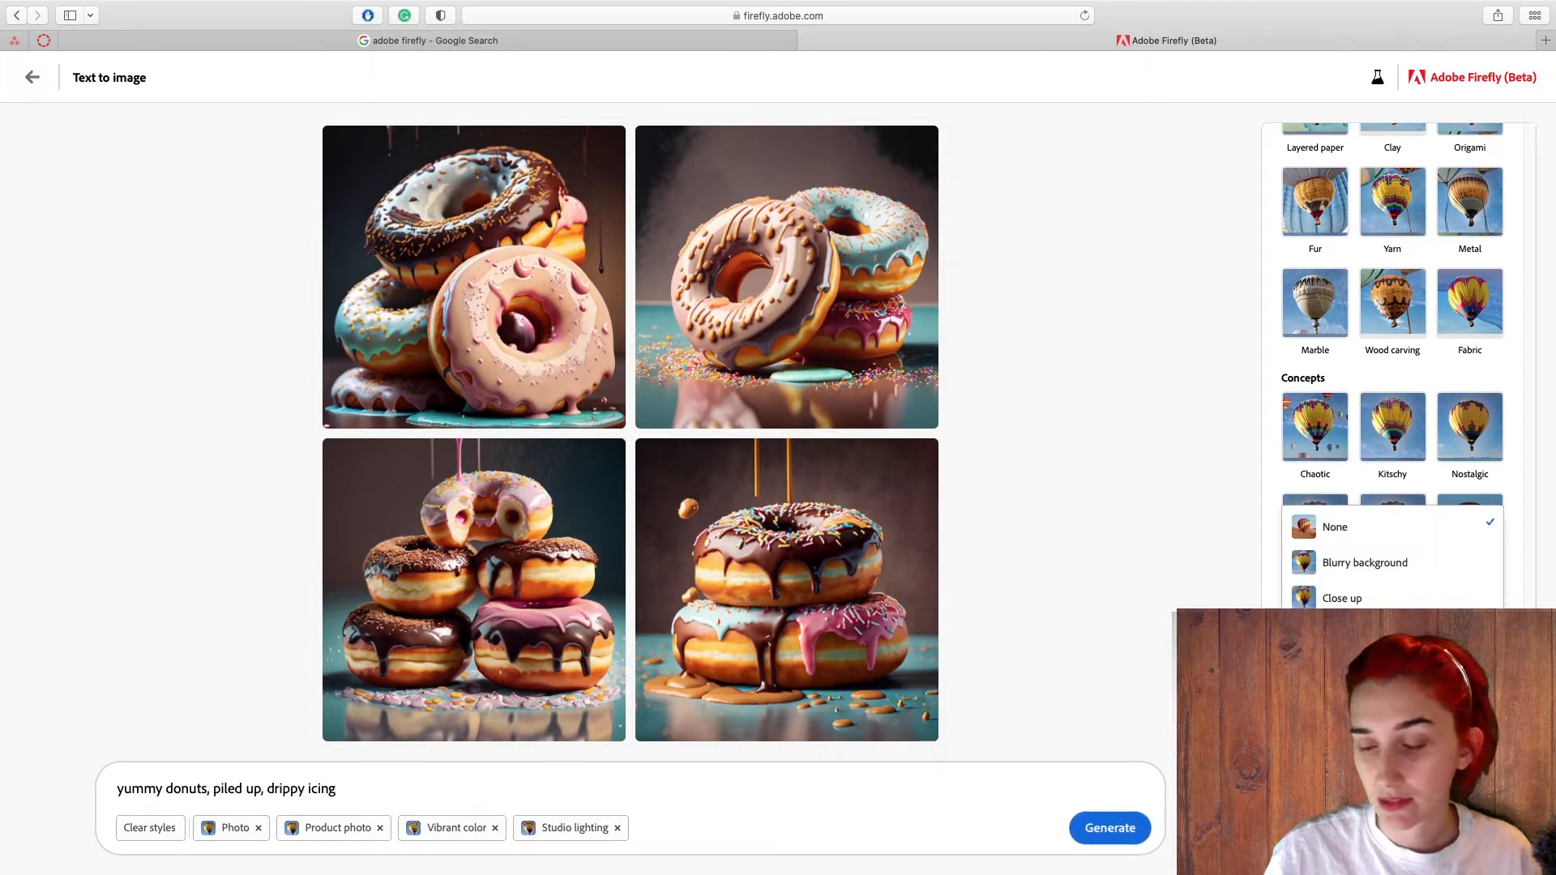
{"action": "left_click", "coordinate": [1380, 602]}
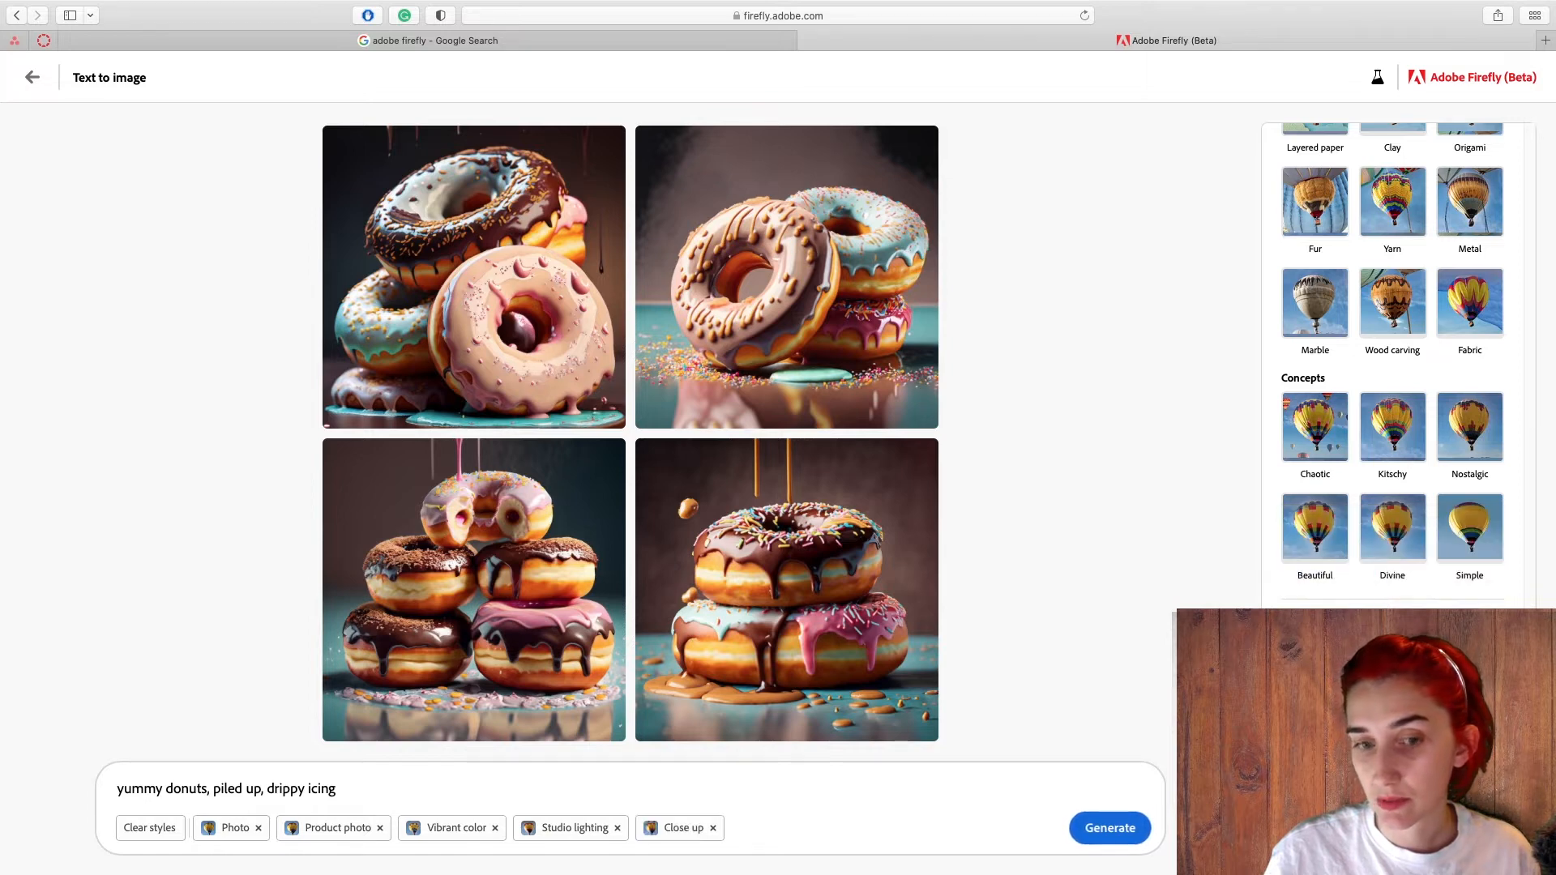
{"action": "left_click", "coordinate": [1125, 834]}
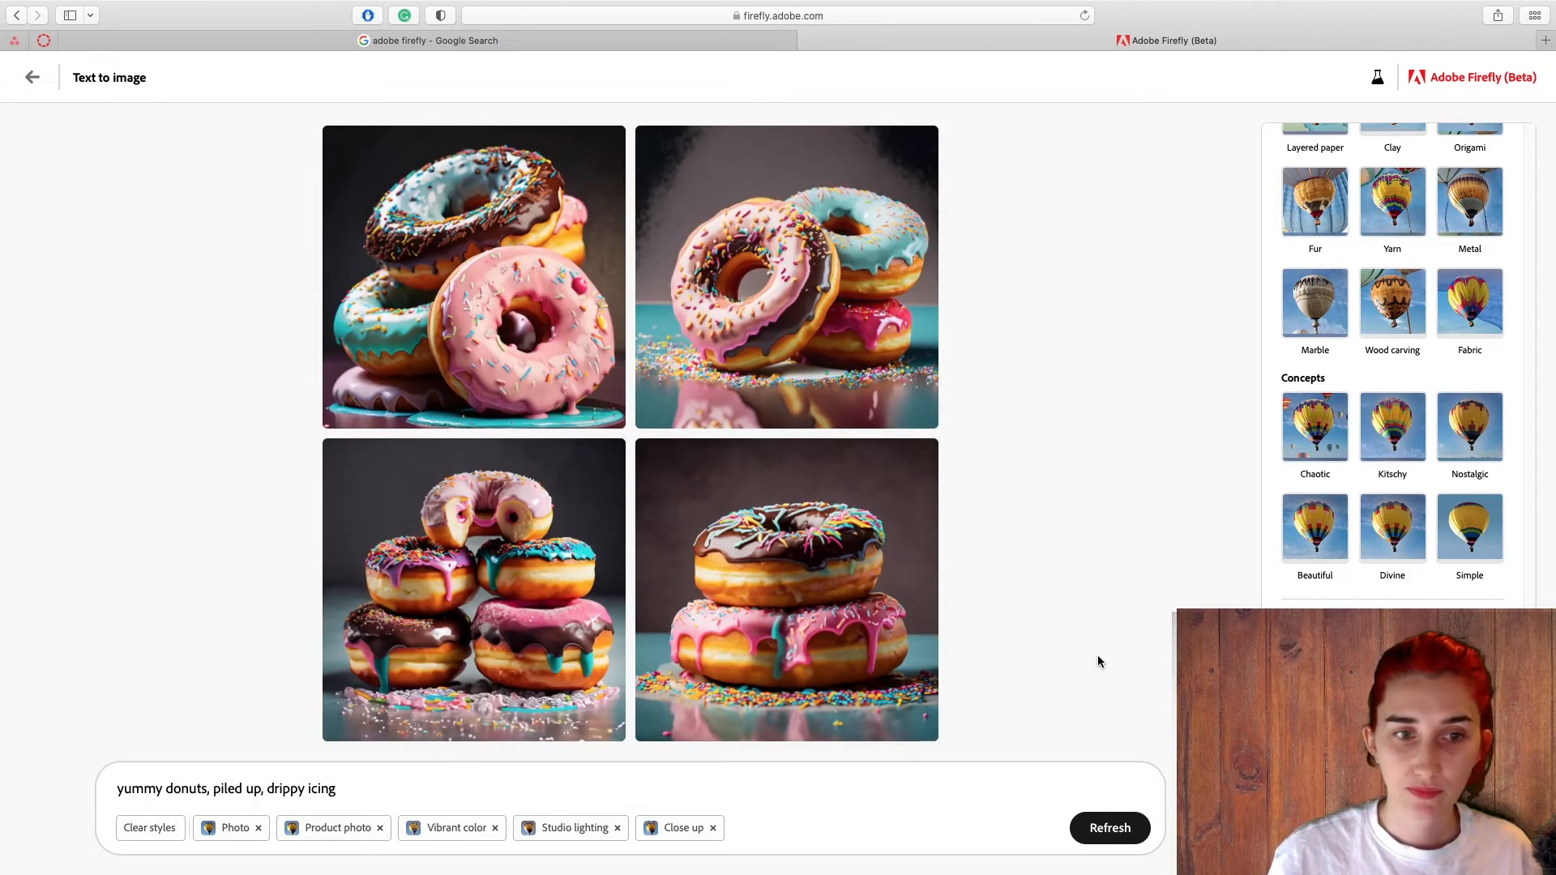
Reword the donut prompt to "yummy donuts, piled up to the roof", dropping "drippy icing".
{"action": "mouse_move", "coordinate": [531, 529]}
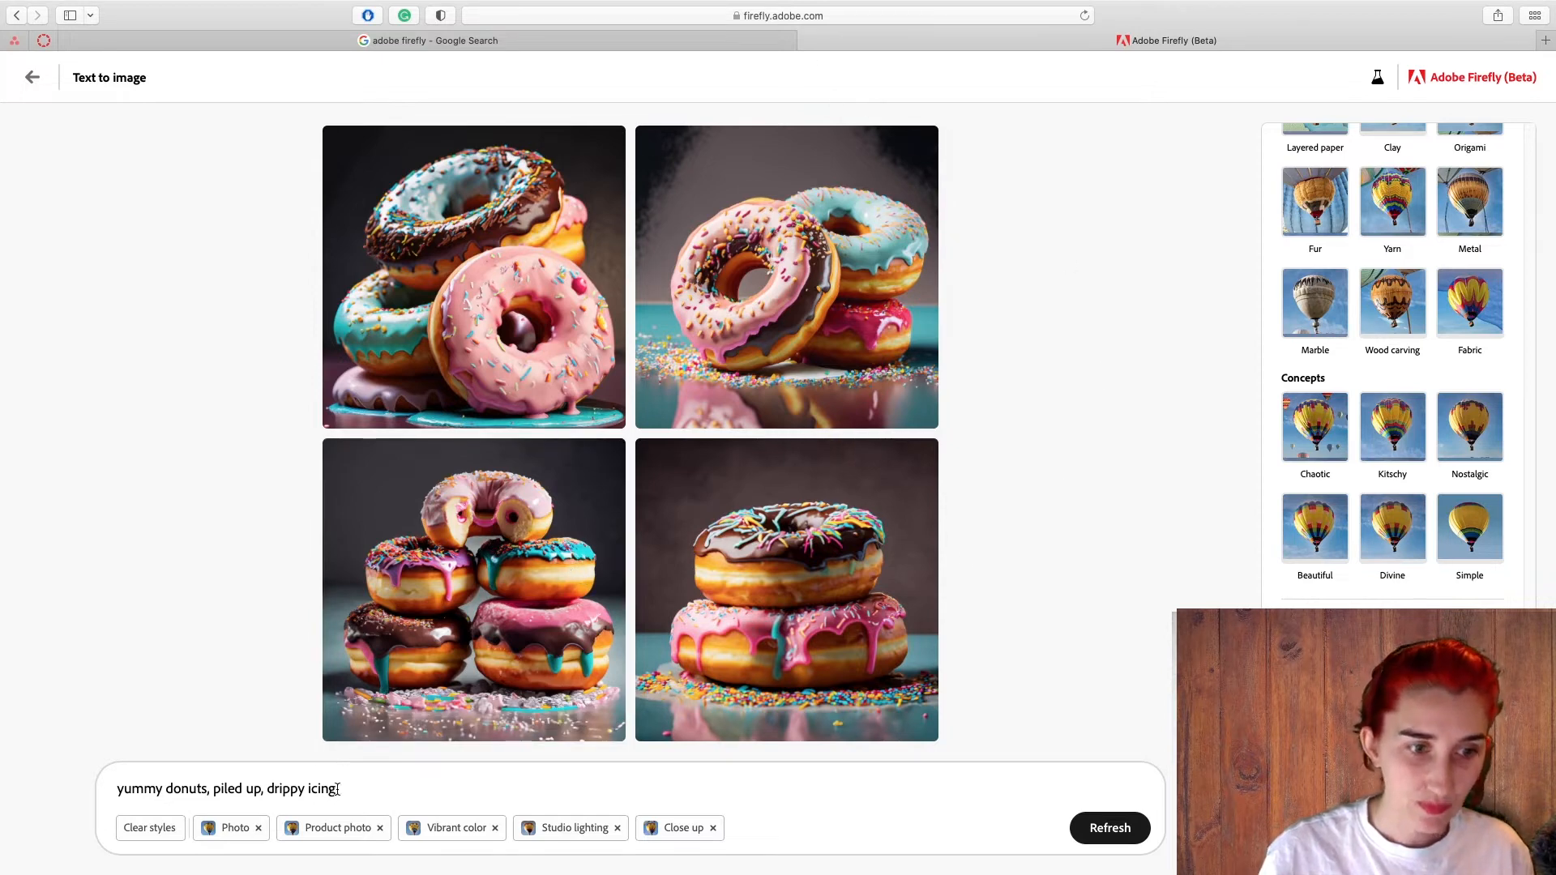
{"action": "left_click_drag", "start_coordinate": [338, 789], "coordinate": [267, 791]}
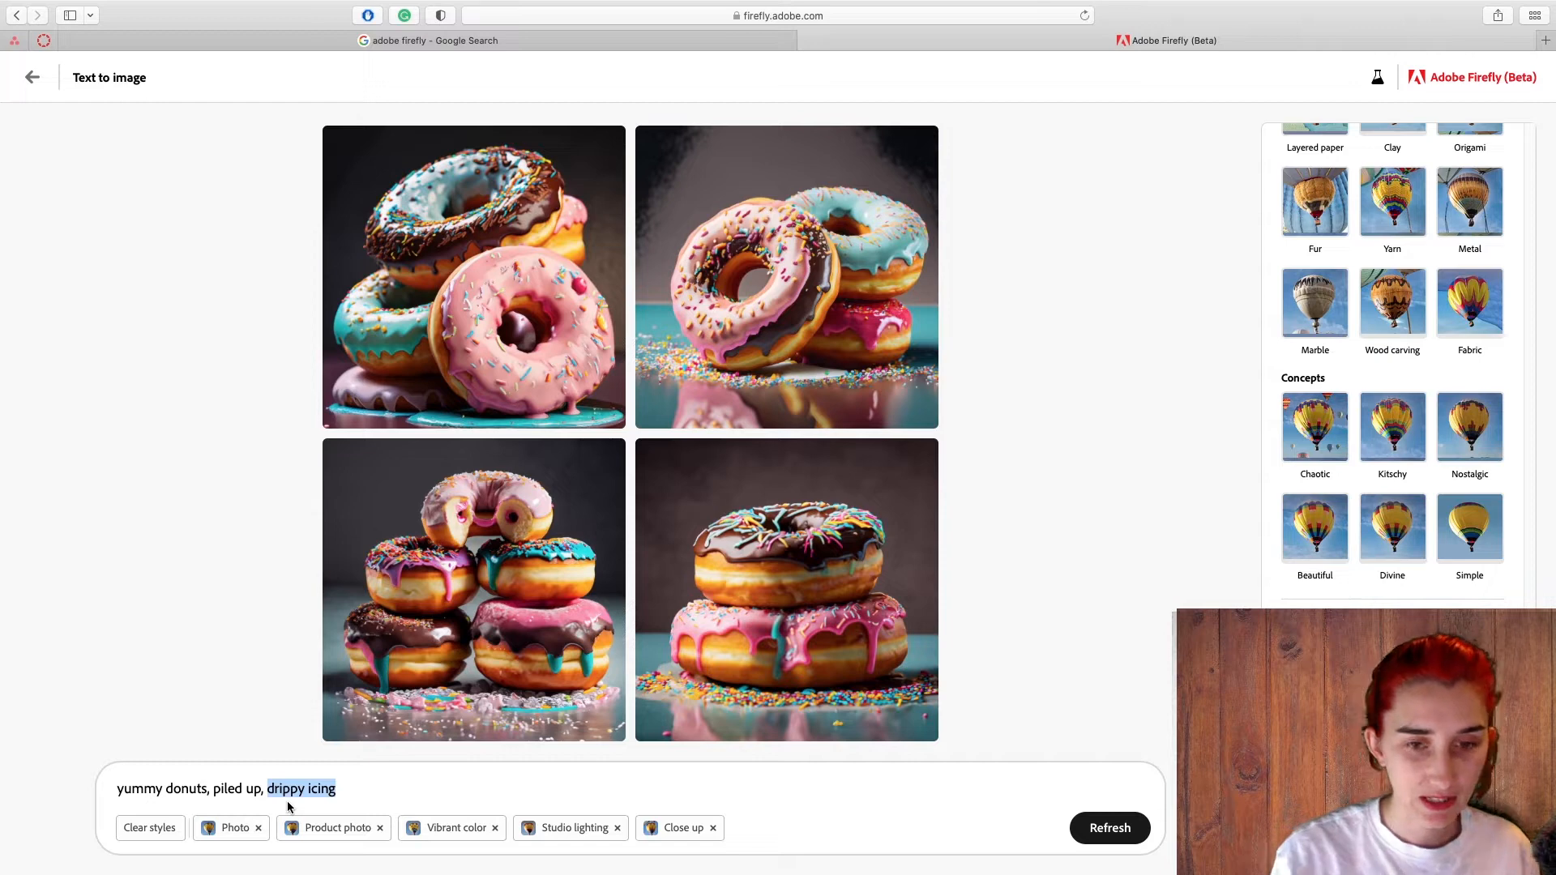
{"action": "key", "text": "BackSpace"}
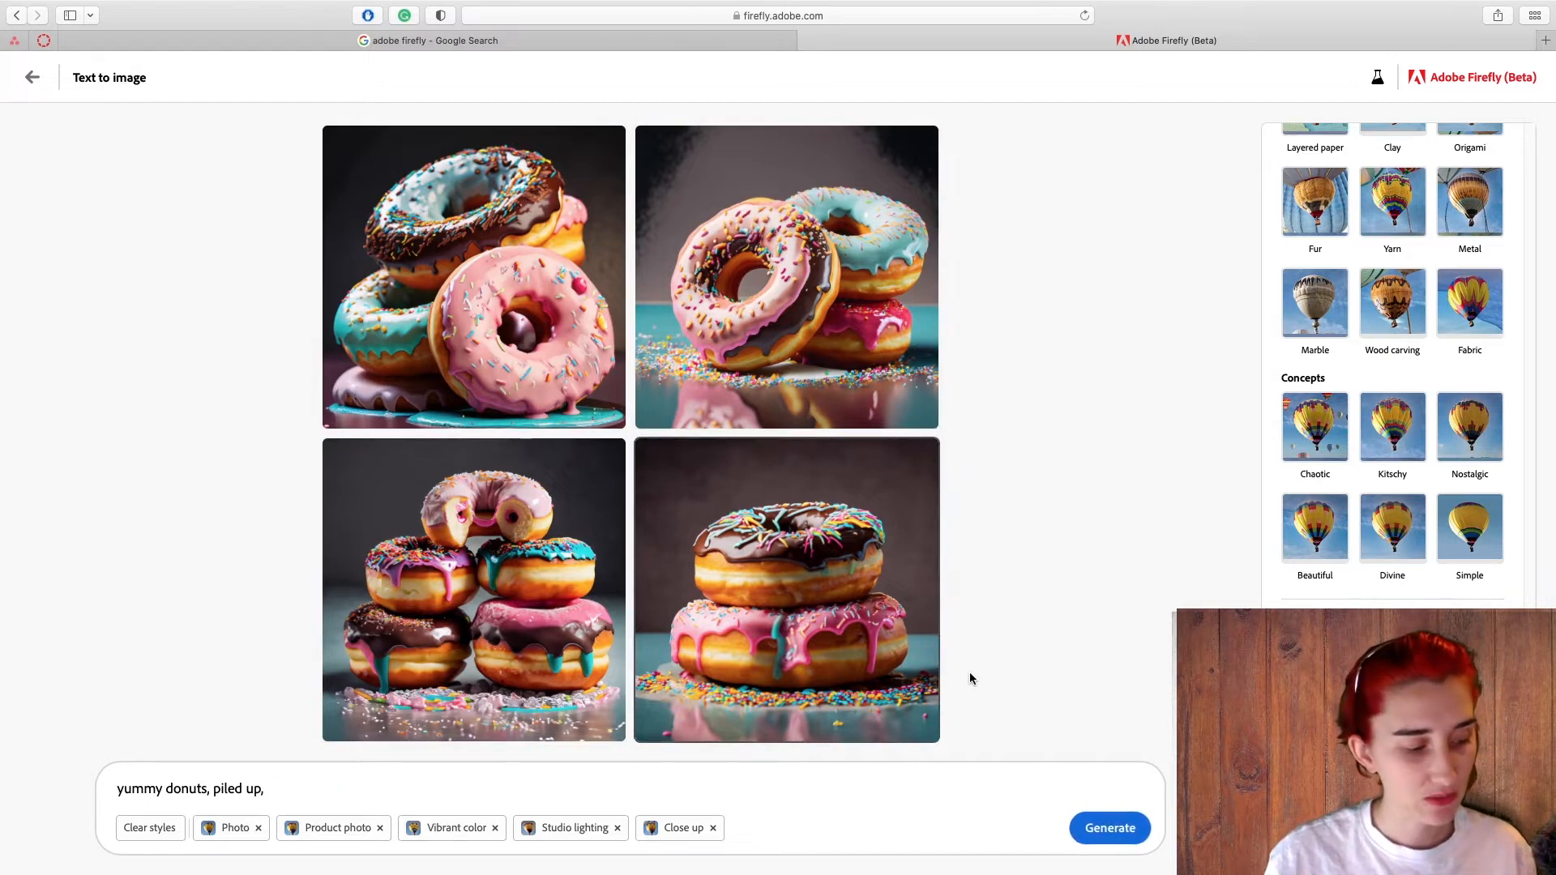
{"action": "type", "text": "to the roof"}
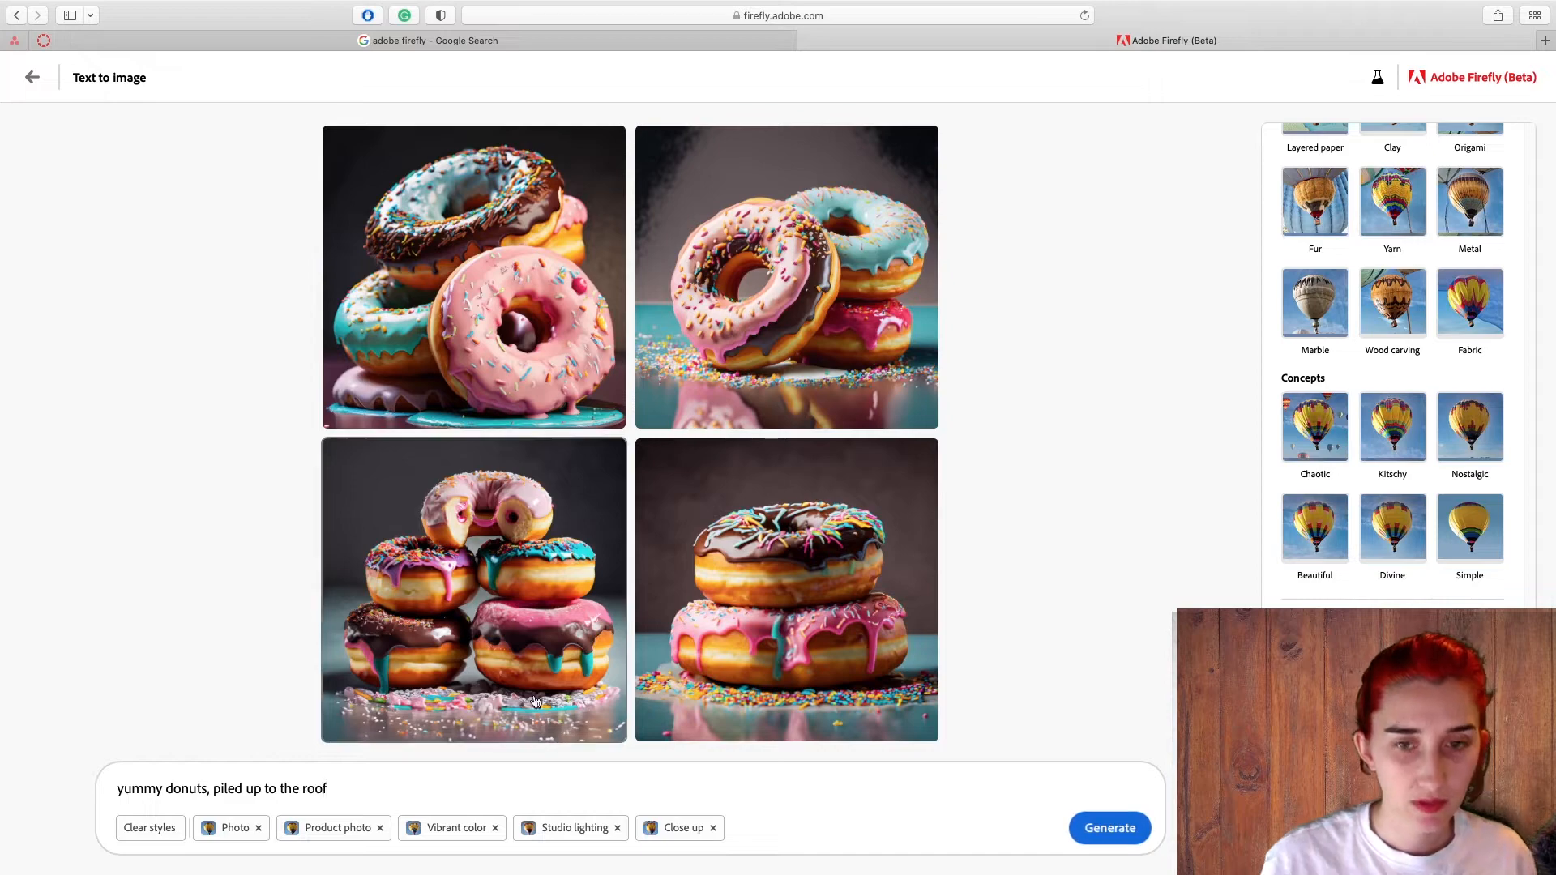
Generate the images for "yummy donuts, piled up to the roof" and view the results enlarged.
{"action": "left_click", "coordinate": [1129, 843]}
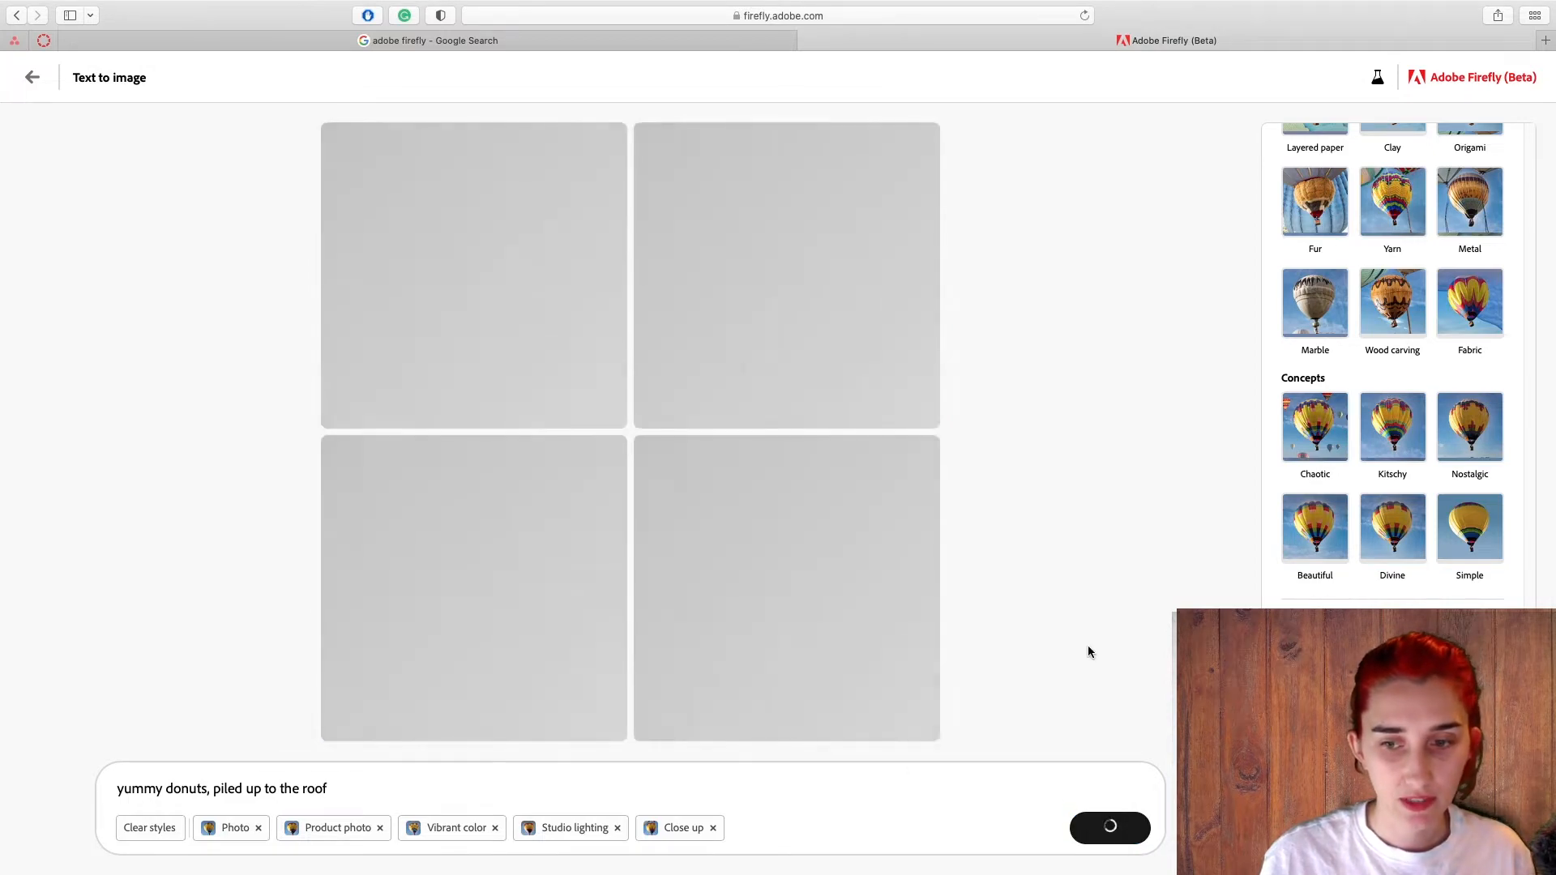
{"action": "left_click", "coordinate": [434, 293]}
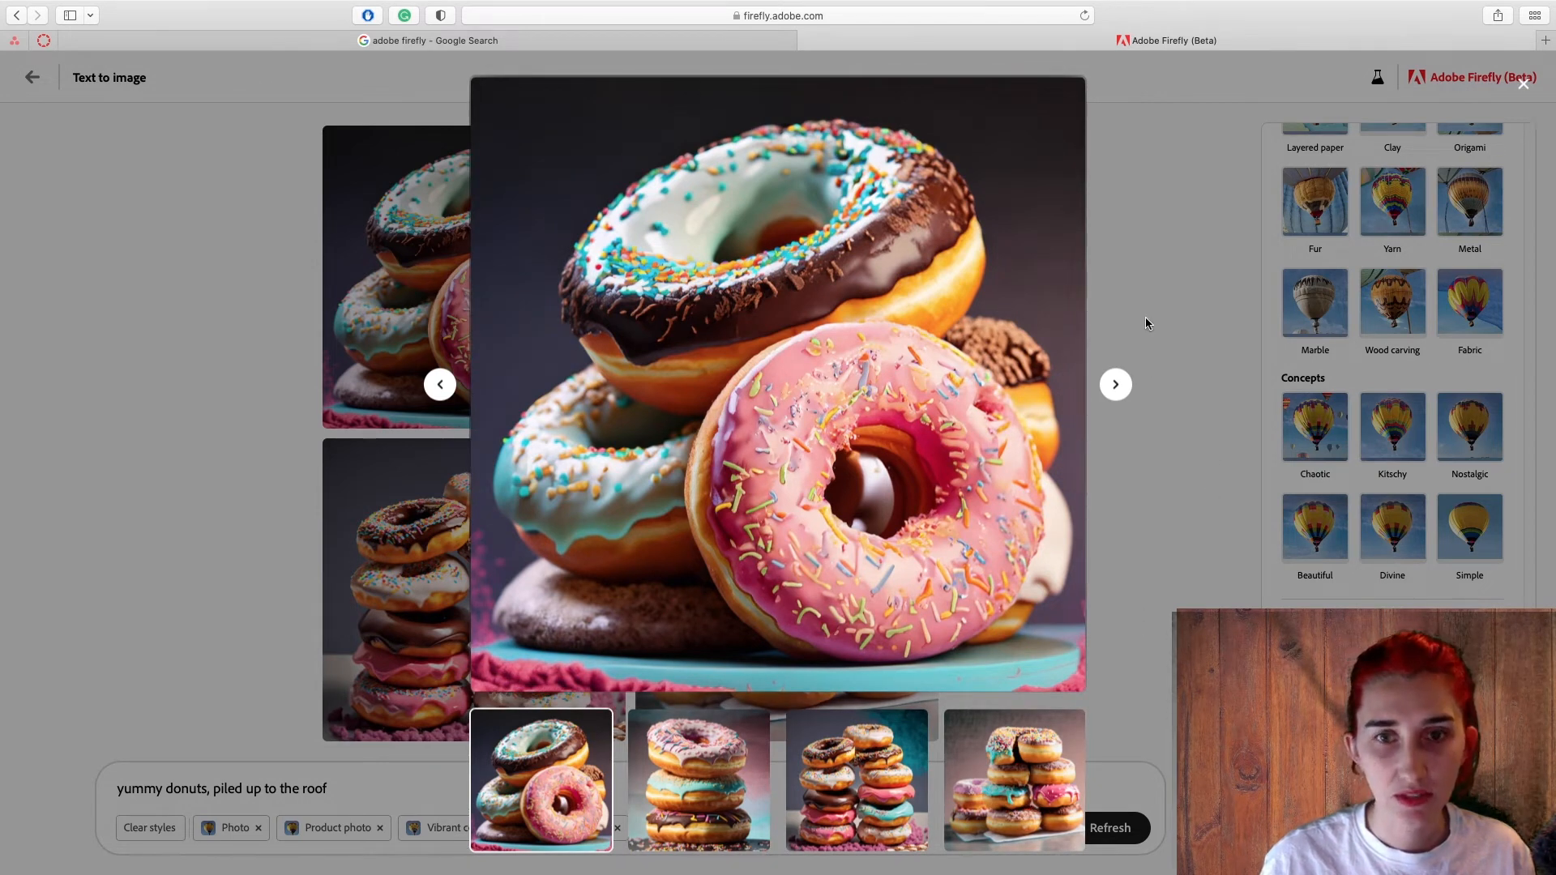
{"action": "mouse_move", "coordinate": [753, 165]}
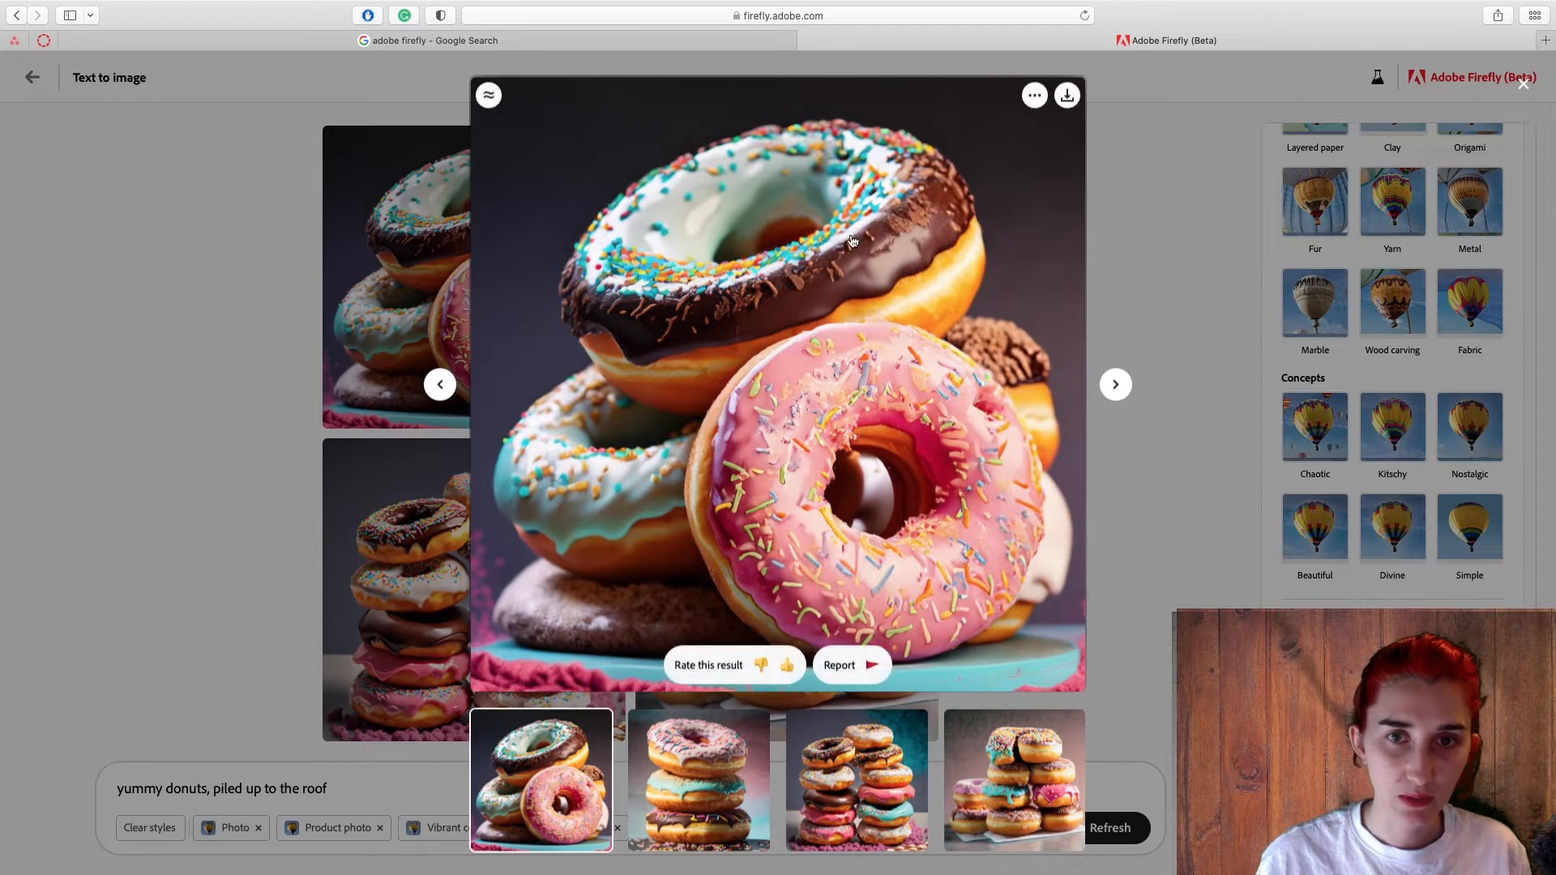
{"action": "left_click", "coordinate": [1144, 242]}
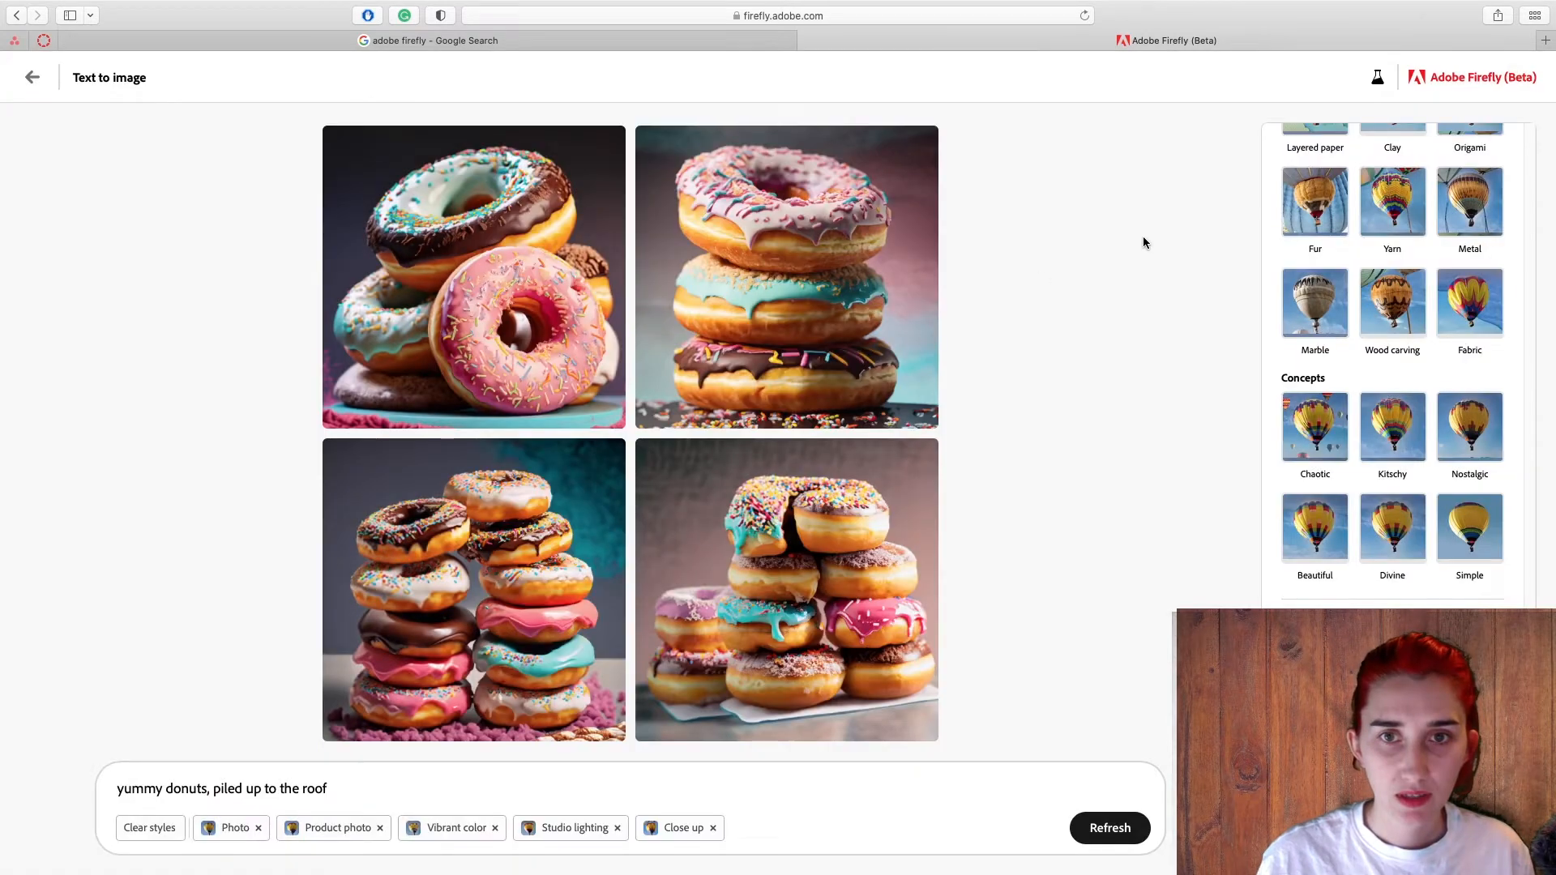
{"action": "left_click", "coordinate": [862, 267]}
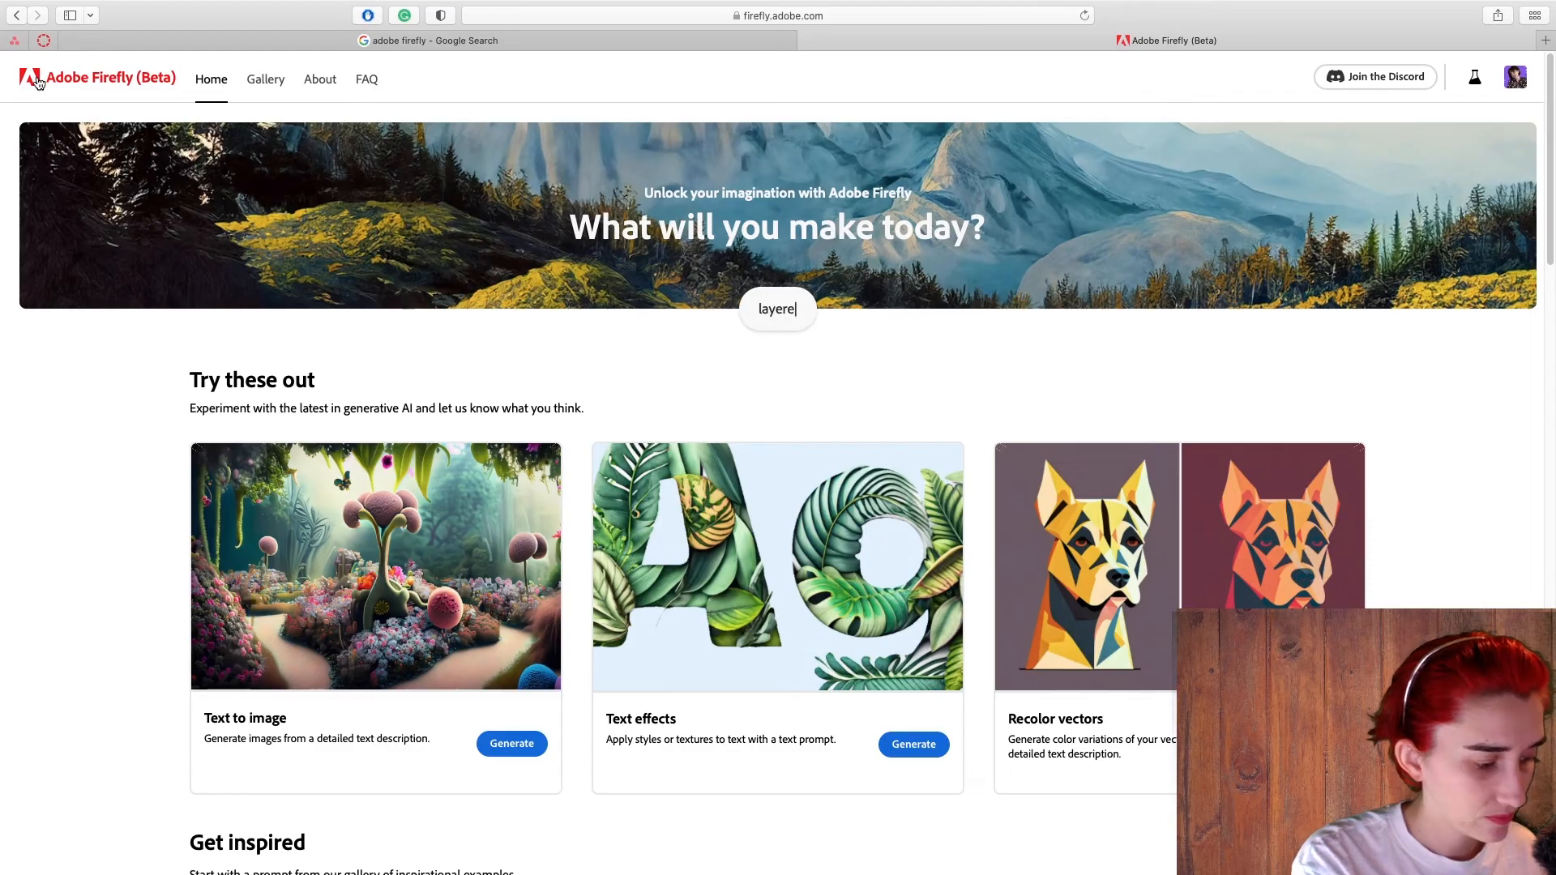
Open the Text effects generator, browse its sample letters and pick the black and gold dripping paint sample.
{"action": "type", "text": "d paper galaxy"}
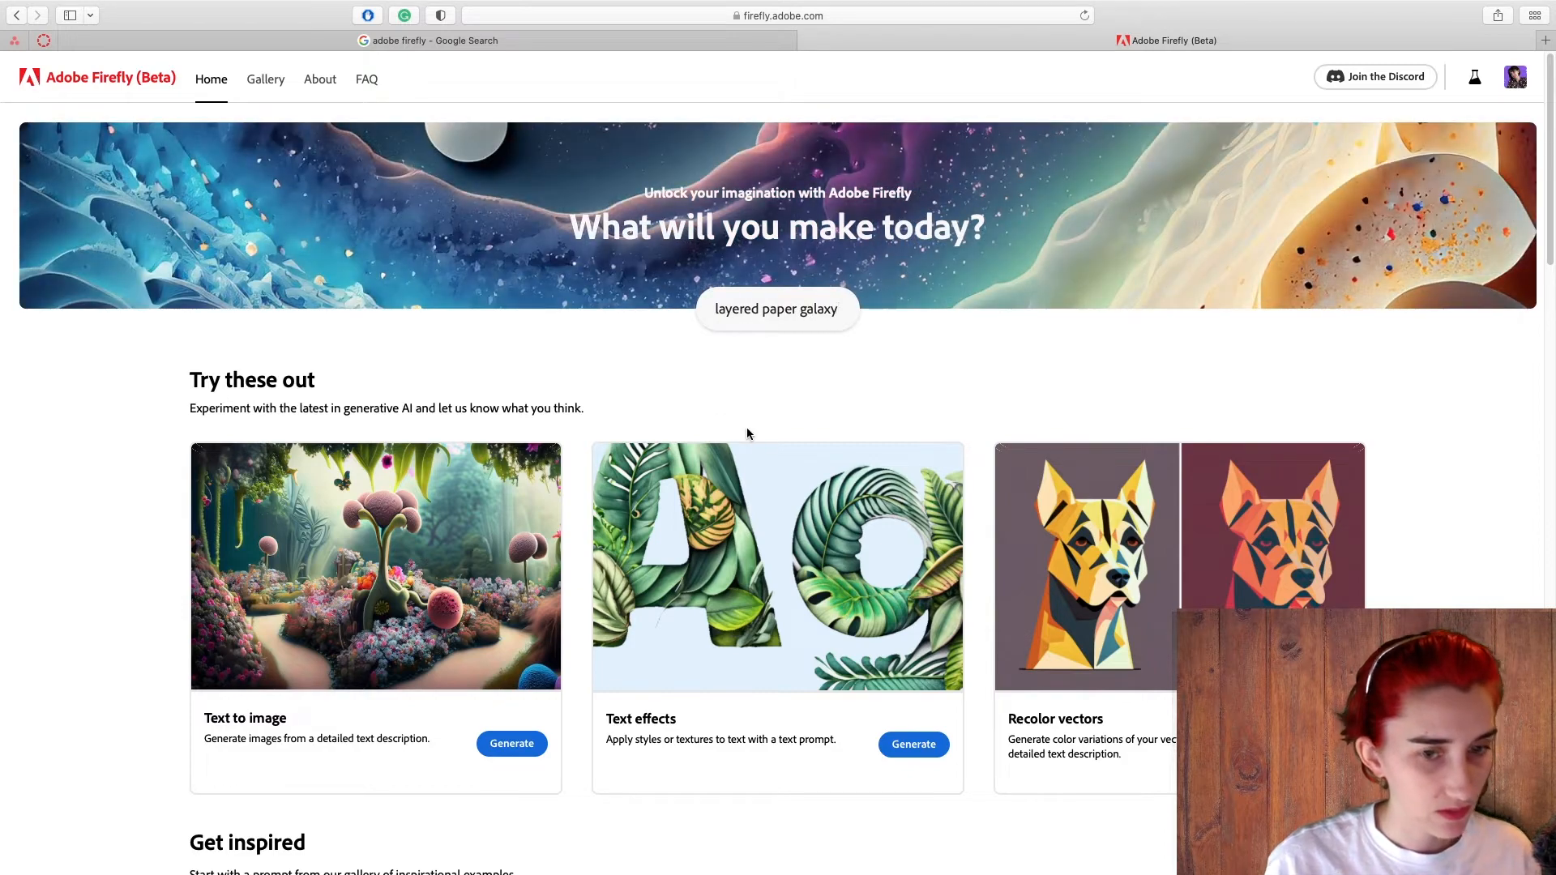
{"action": "left_click", "coordinate": [913, 746]}
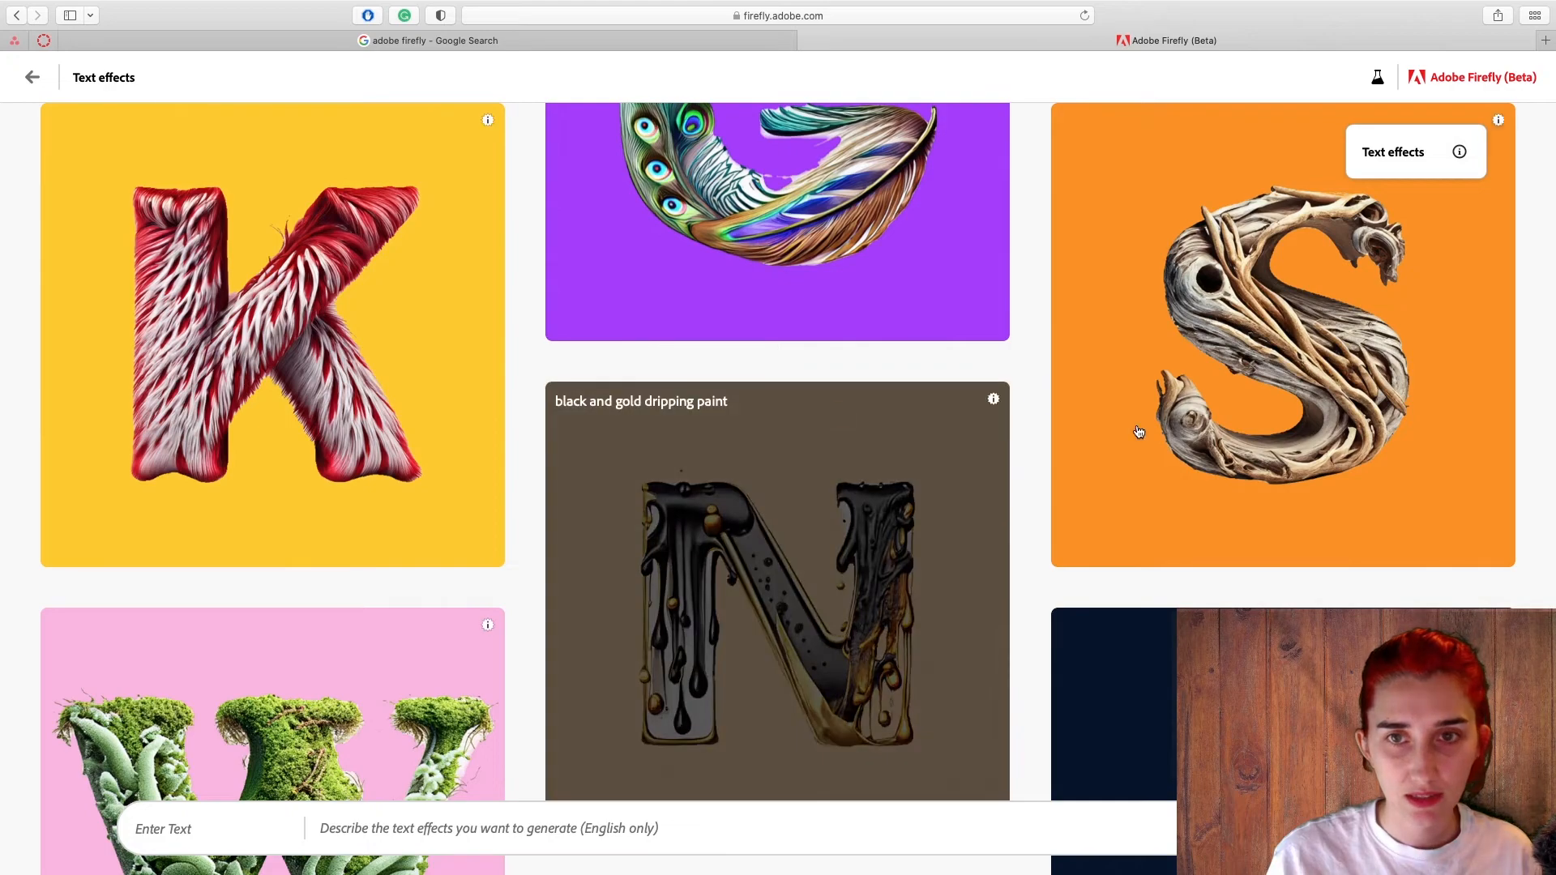
{"action": "scroll", "coordinate": [1035, 679], "scroll_direction": "down", "scroll_amount": 4}
{"action": "scroll", "coordinate": [1040, 673], "scroll_direction": "up", "scroll_amount": 4}
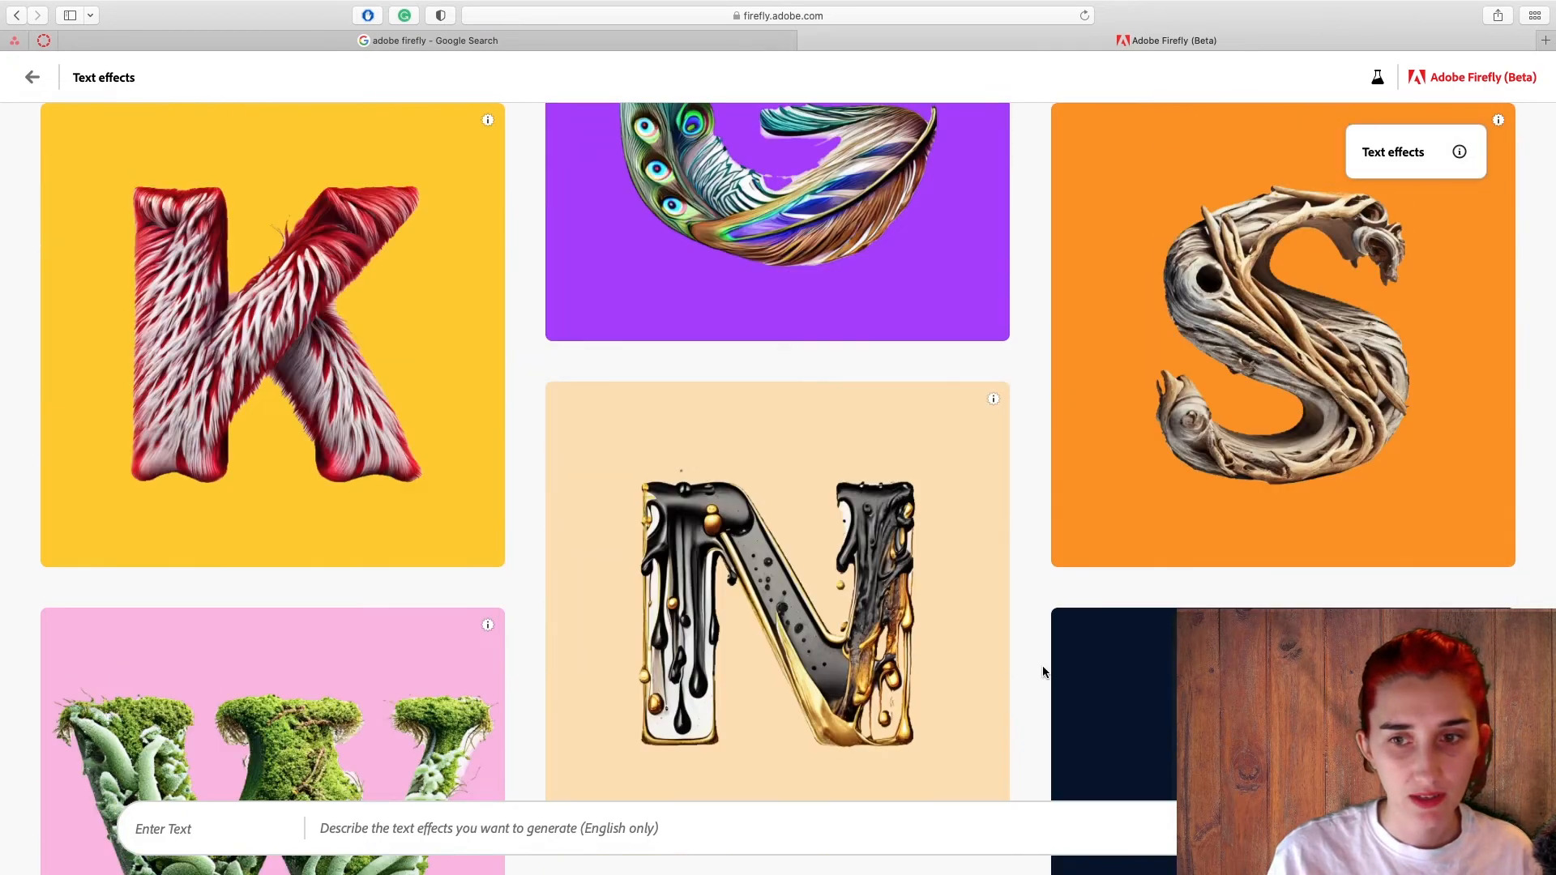
{"action": "scroll", "coordinate": [1018, 573], "scroll_direction": "down", "scroll_amount": 4}
{"action": "scroll", "coordinate": [1018, 573], "scroll_direction": "up", "scroll_amount": 4}
{"action": "scroll", "coordinate": [1038, 593], "scroll_direction": "down", "scroll_amount": 4}
{"action": "scroll", "coordinate": [1038, 593], "scroll_direction": "down", "scroll_amount": 15}
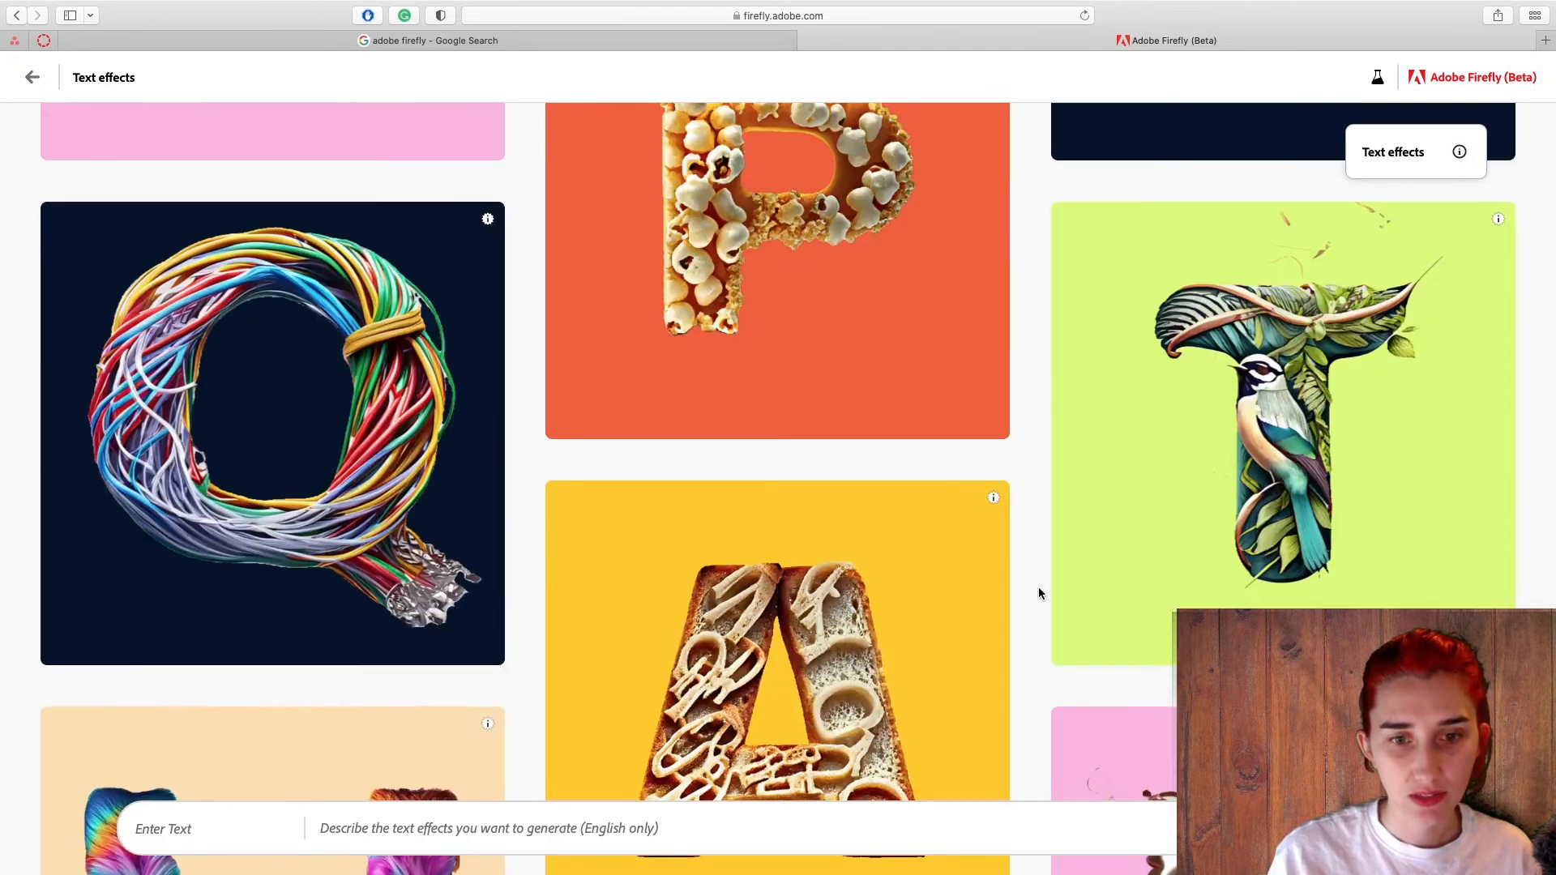
{"action": "scroll", "coordinate": [1038, 591], "scroll_direction": "down", "scroll_amount": 4}
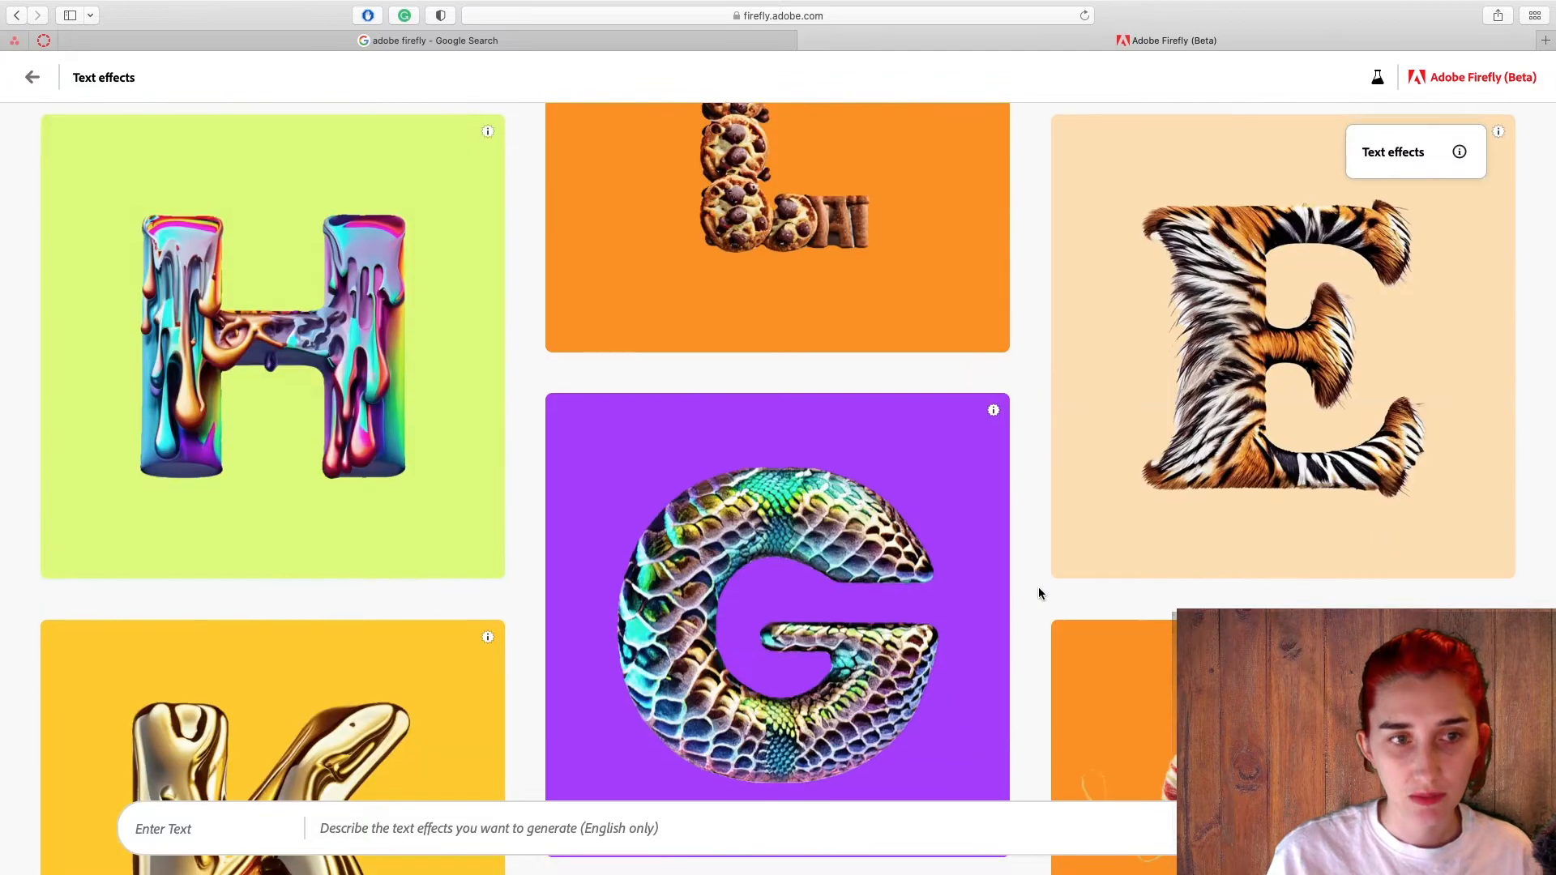
{"action": "scroll", "coordinate": [1038, 591], "scroll_direction": "up", "scroll_amount": 15}
{"action": "scroll", "coordinate": [1040, 597], "scroll_direction": "up", "scroll_amount": 2}
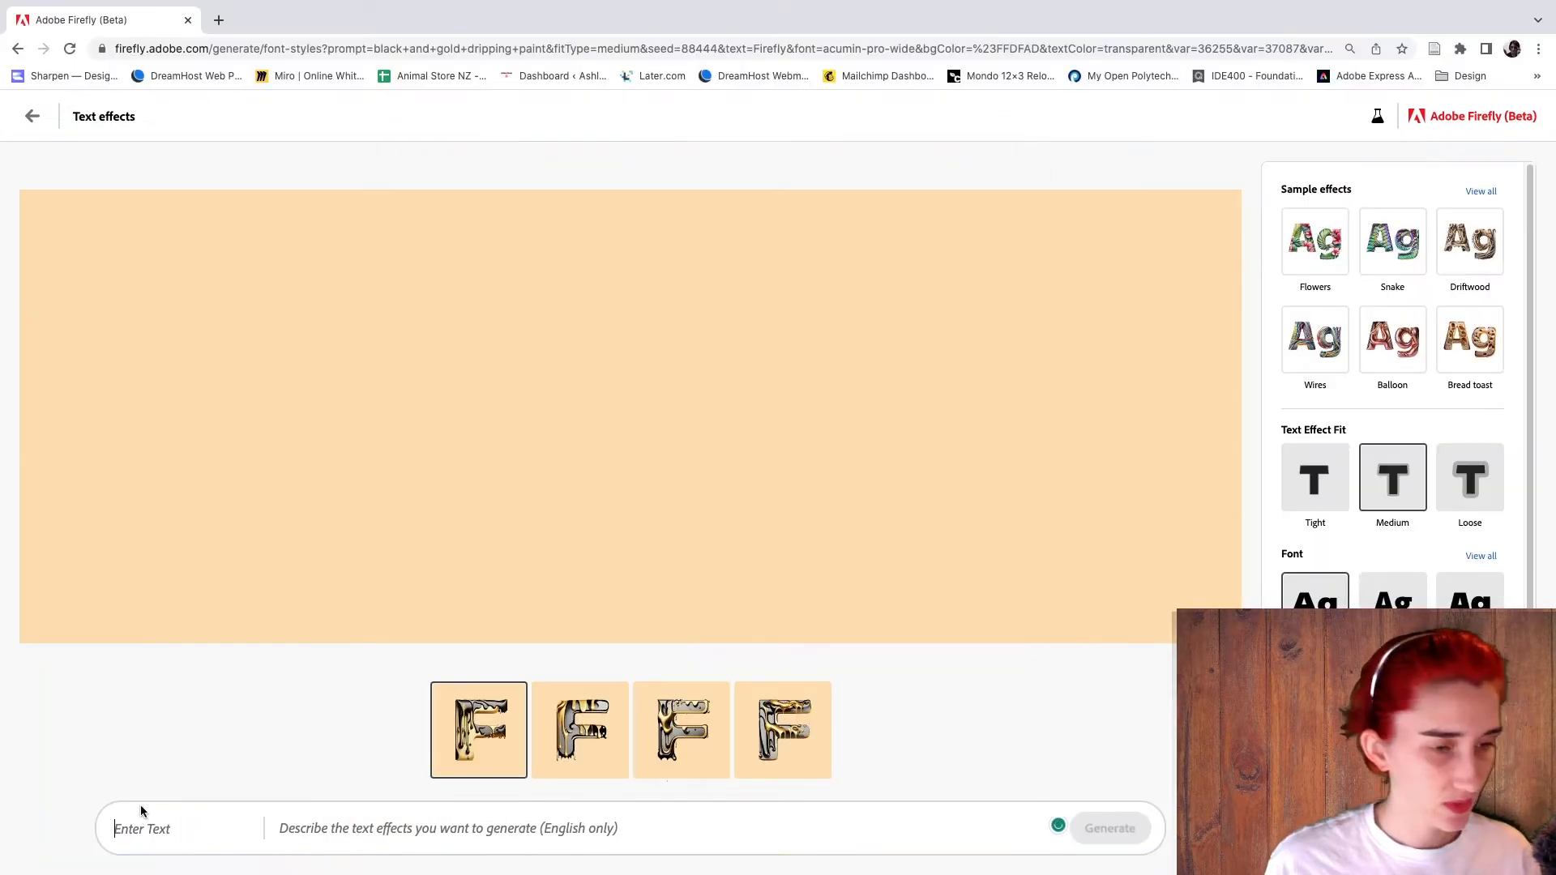
Set the text to "Coffee" and generate it with the effect prompt "coffee crema dripping".
{"action": "left_click", "coordinate": [274, 830]}
{"action": "type", "text": "Coffee"}
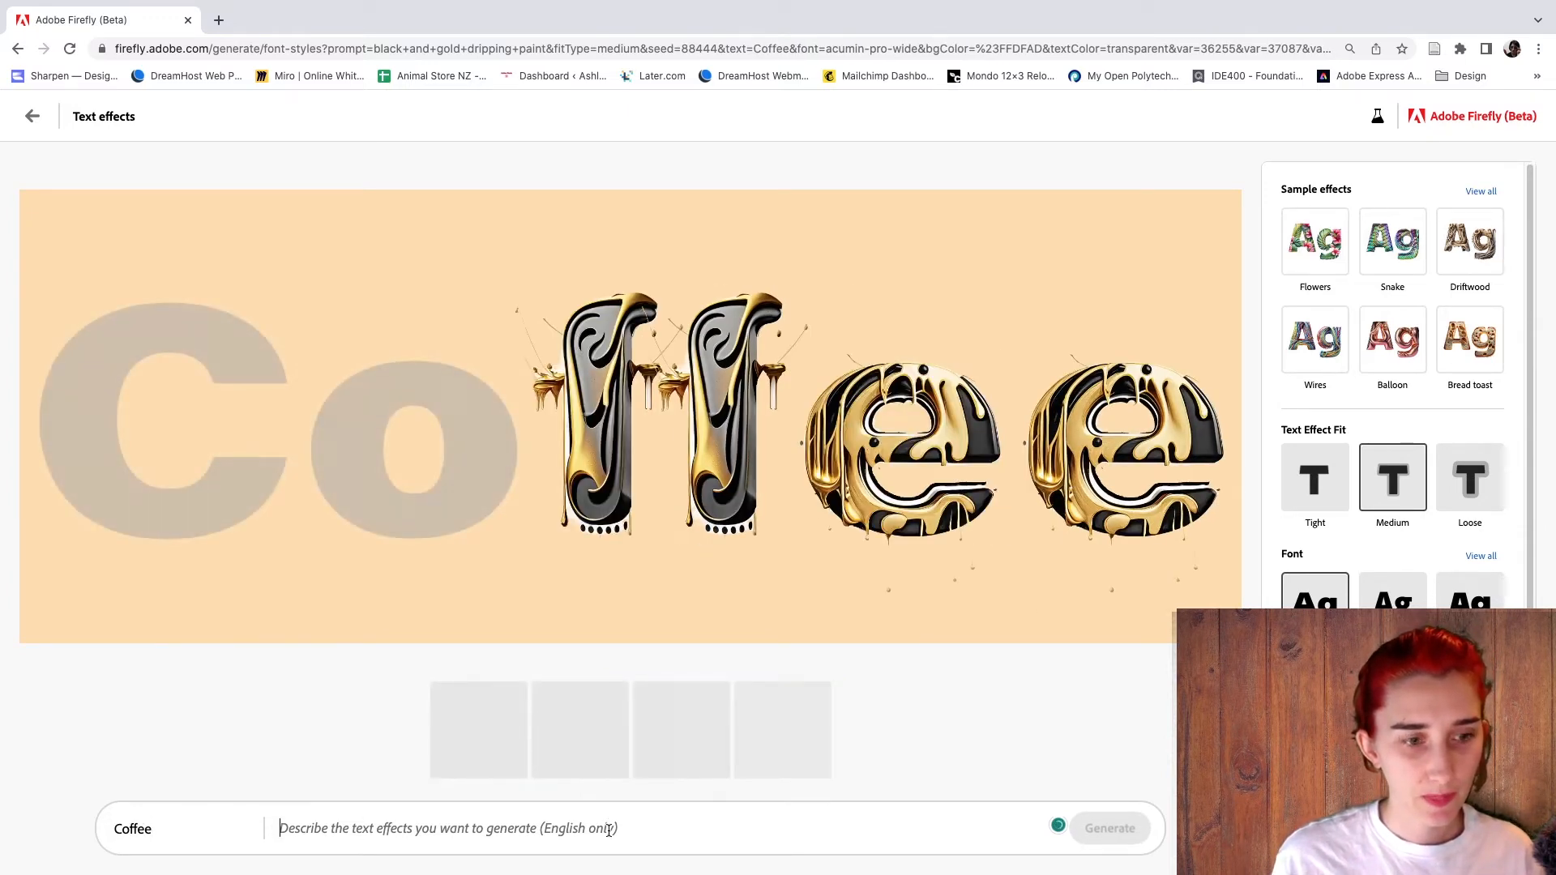
{"action": "left_click", "coordinate": [670, 848]}
{"action": "type", "text": "c"}
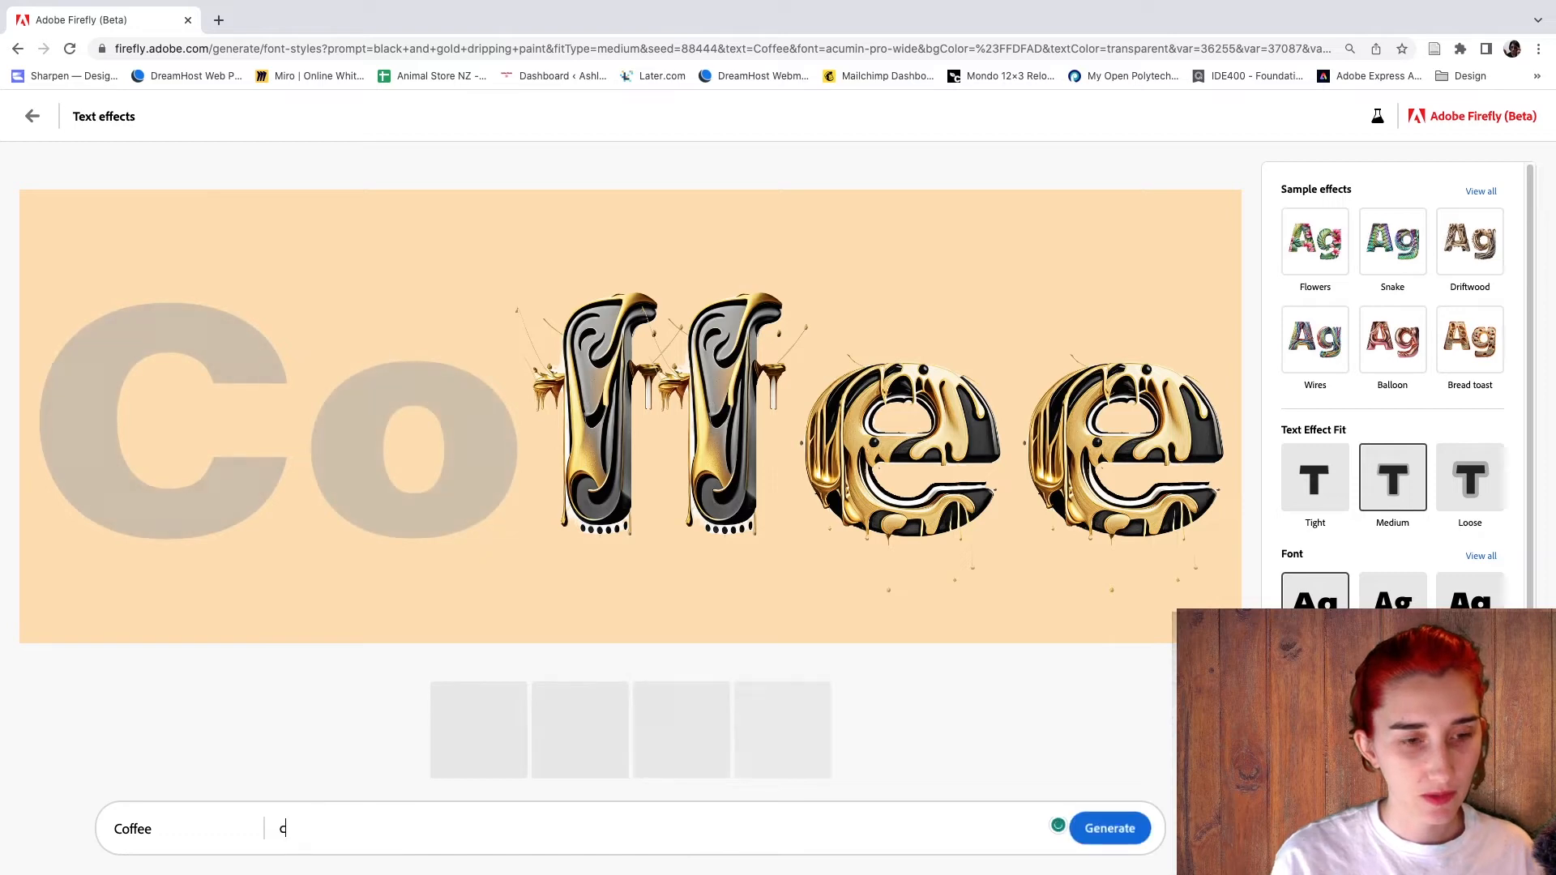
{"action": "type", "text": "rema"}
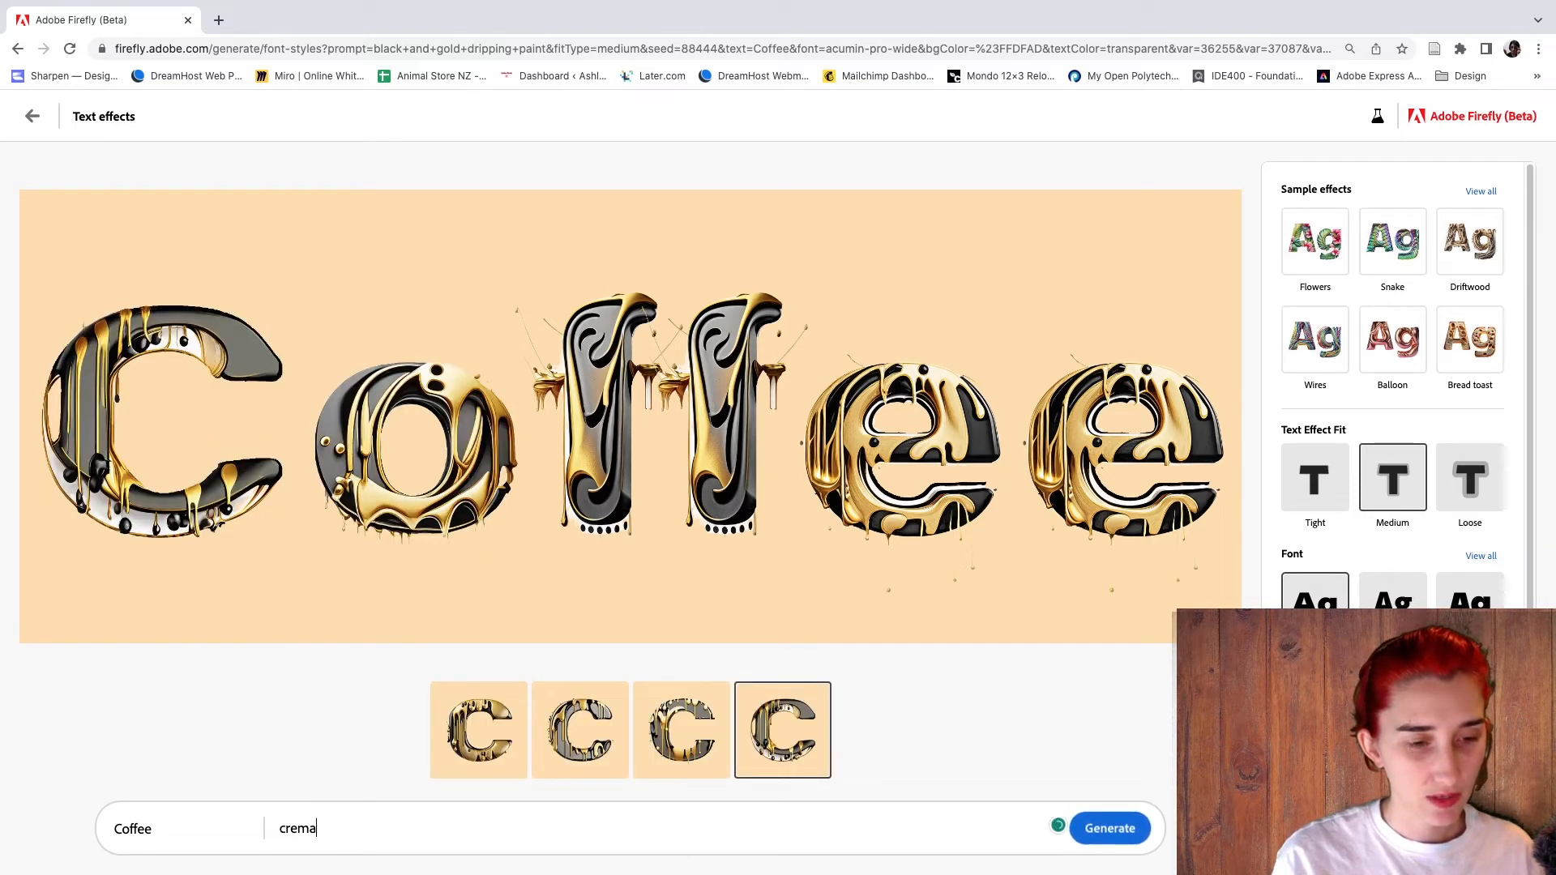
{"action": "key", "text": "BackSpace"}
{"action": "key", "text": "BackSpace"}
{"action": "key", "text": "BackSpace"}
{"action": "type", "text": "oof"}
{"action": "key", "text": "BackSpace"}
{"action": "key", "text": "BackSpace"}
{"action": "key", "text": "BackSpace"}
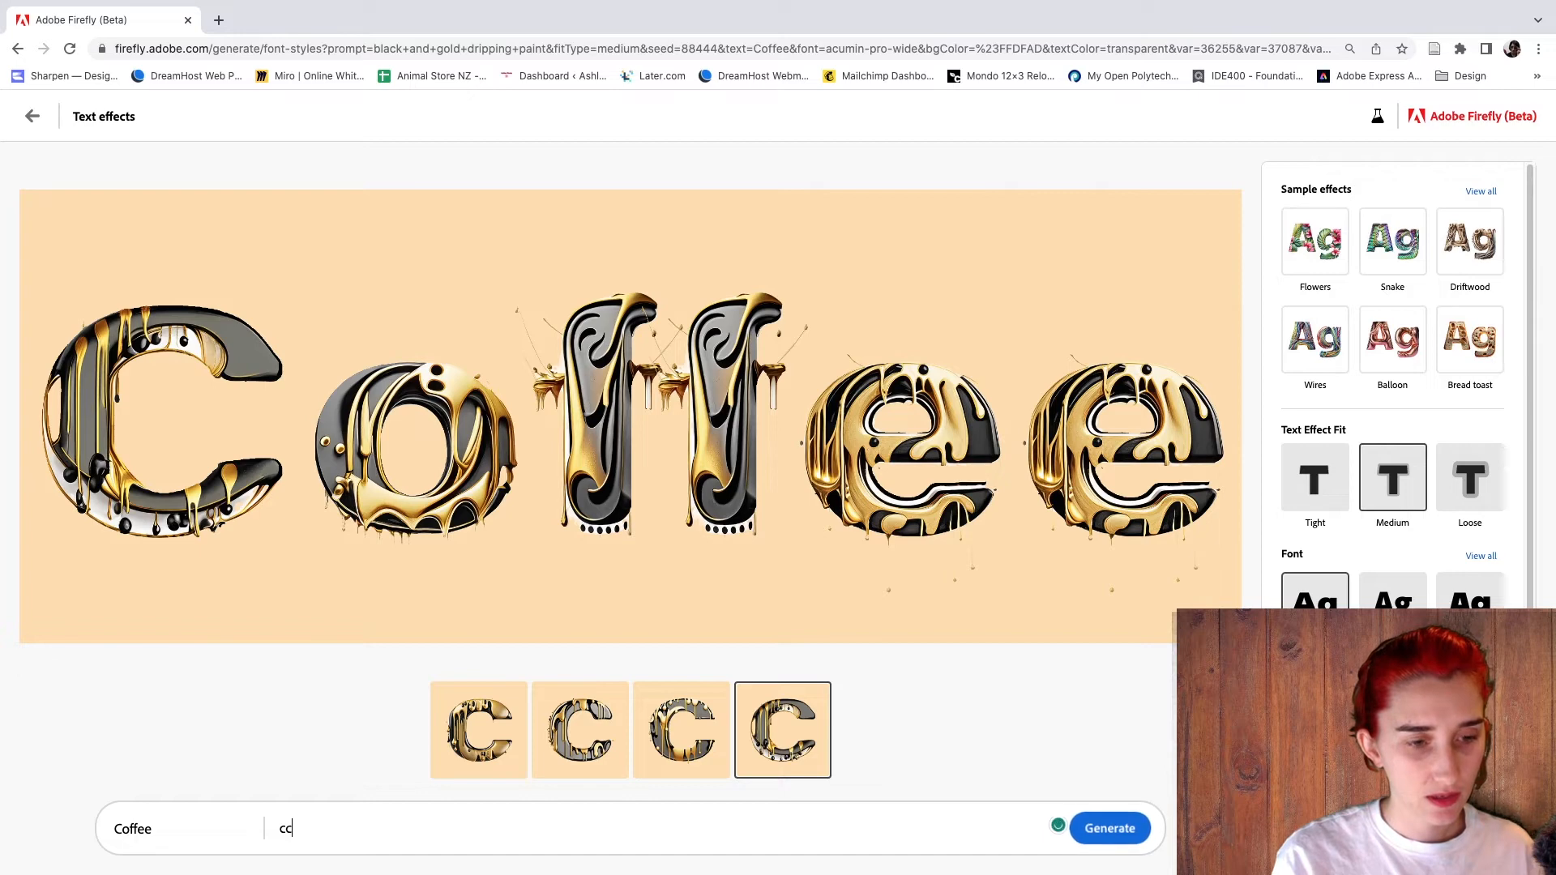
{"action": "type", "text": "offee cre"}
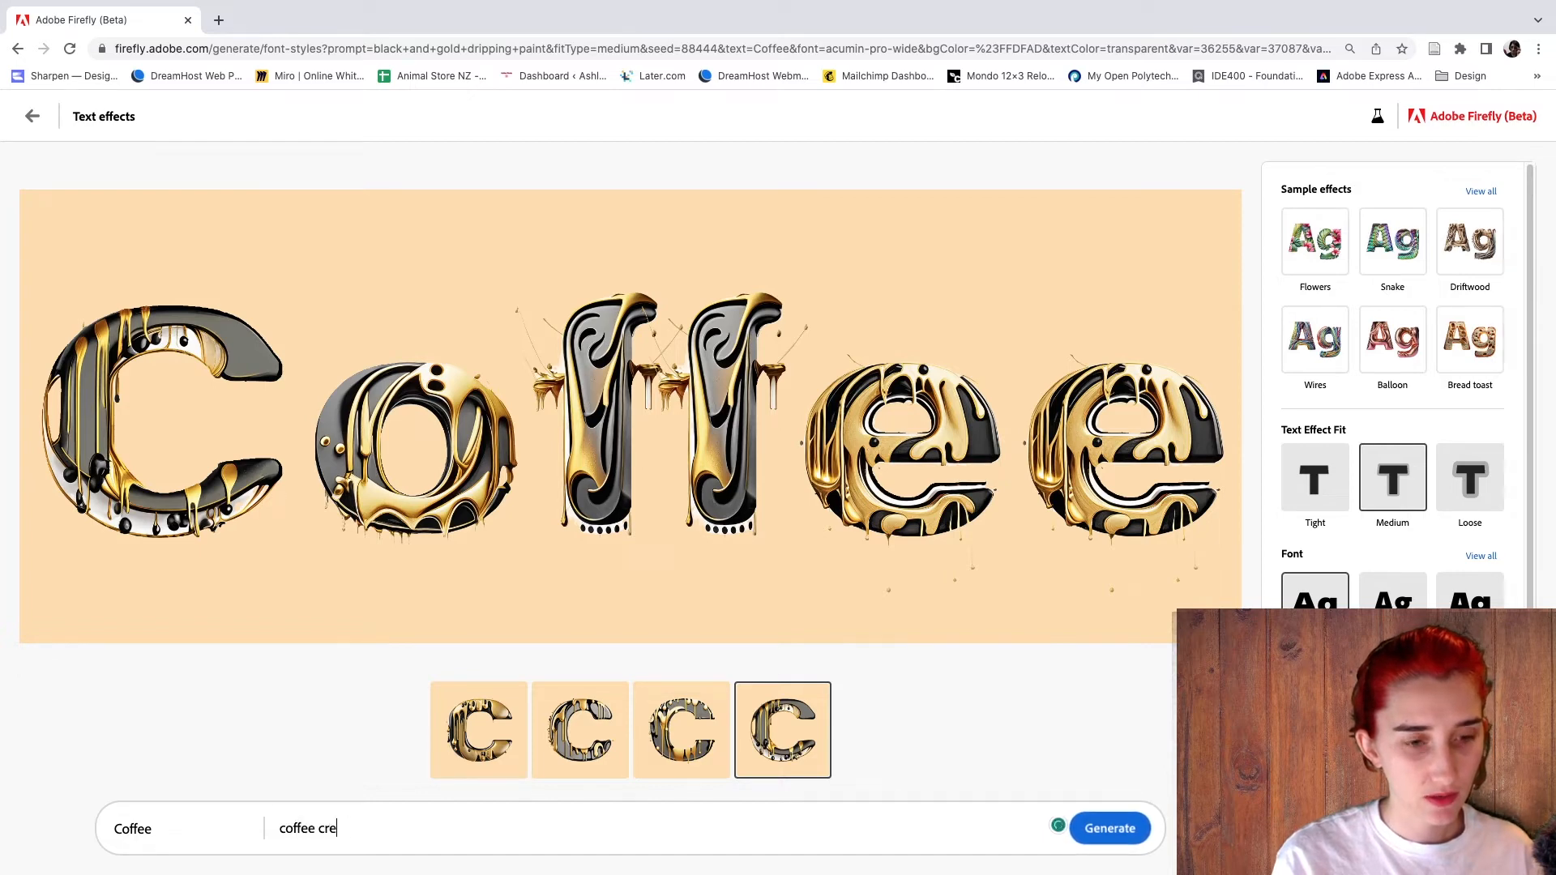
{"action": "type", "text": "ma driping"}
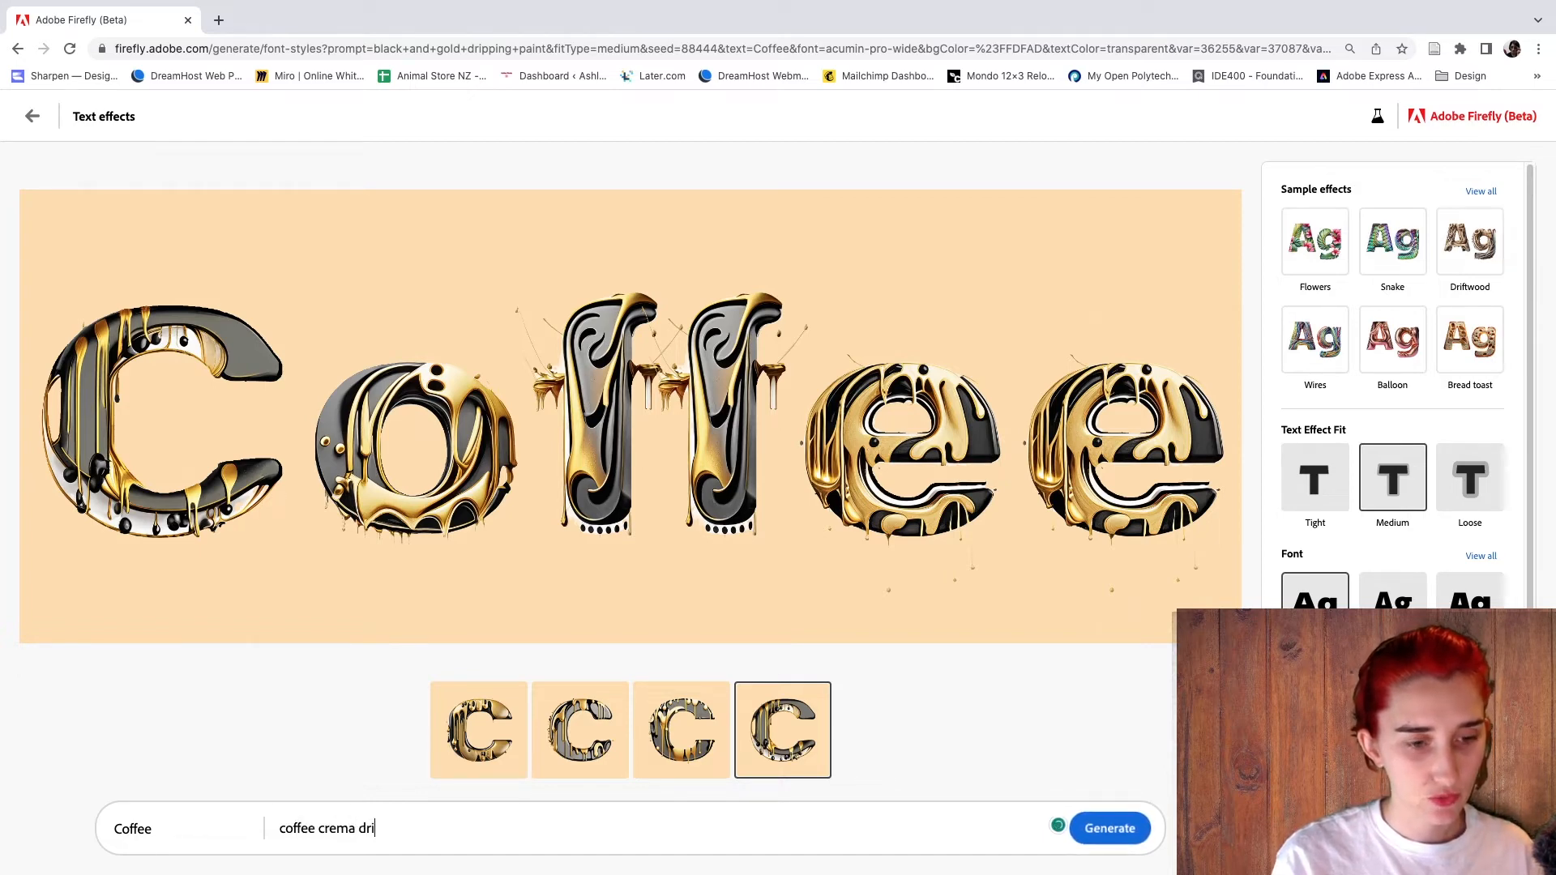
{"action": "key", "text": "BackSpace"}
{"action": "key", "text": "BackSpace"}
{"action": "key", "text": "BackSpace"}
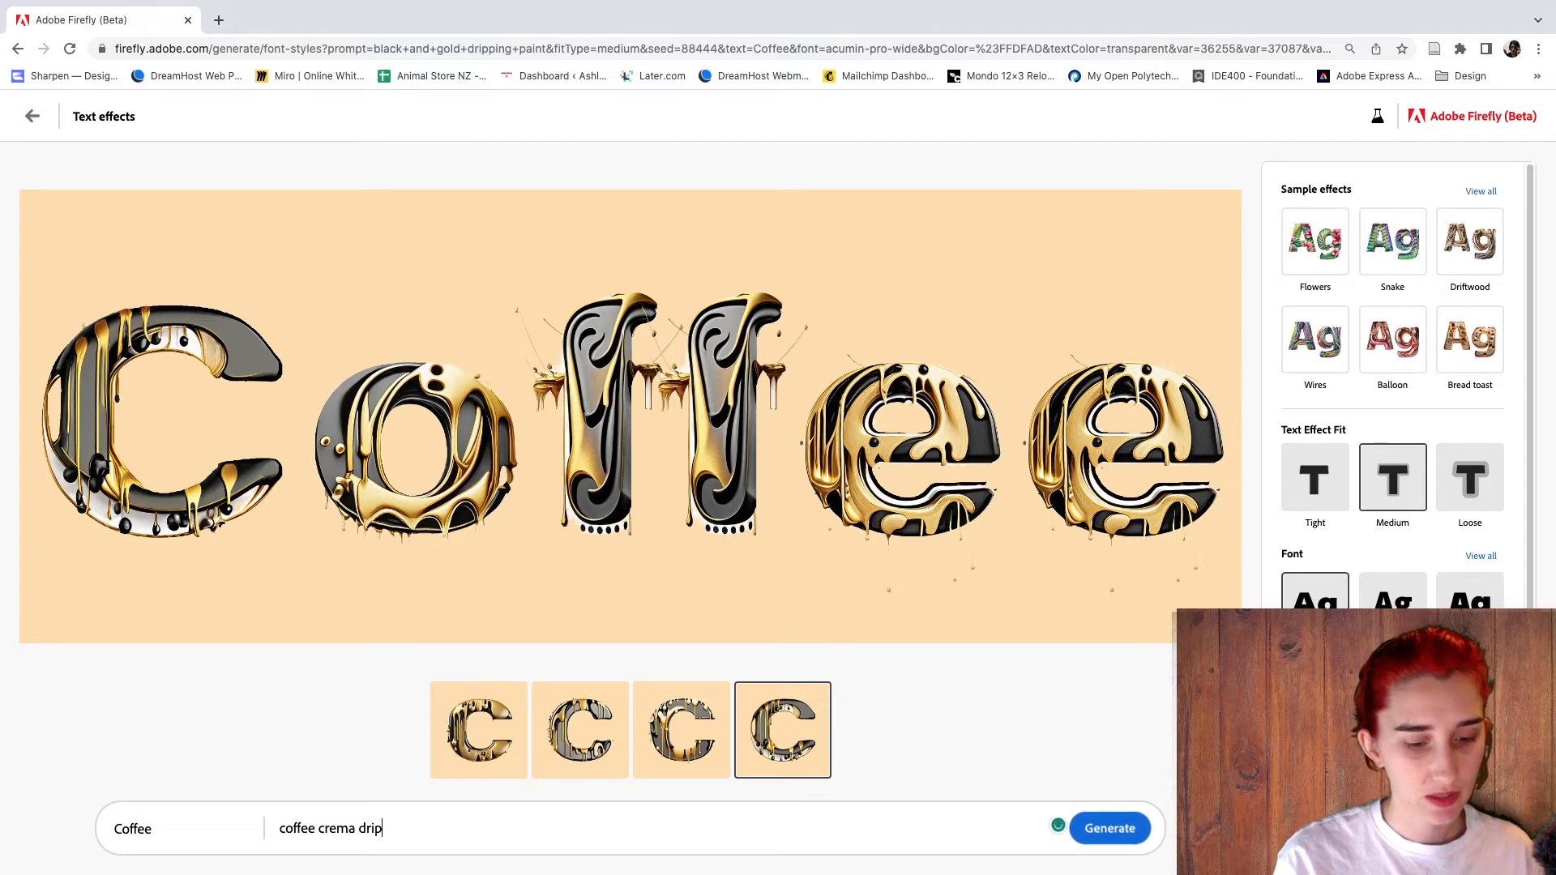
{"action": "type", "text": "ping"}
{"action": "key", "text": "Return"}
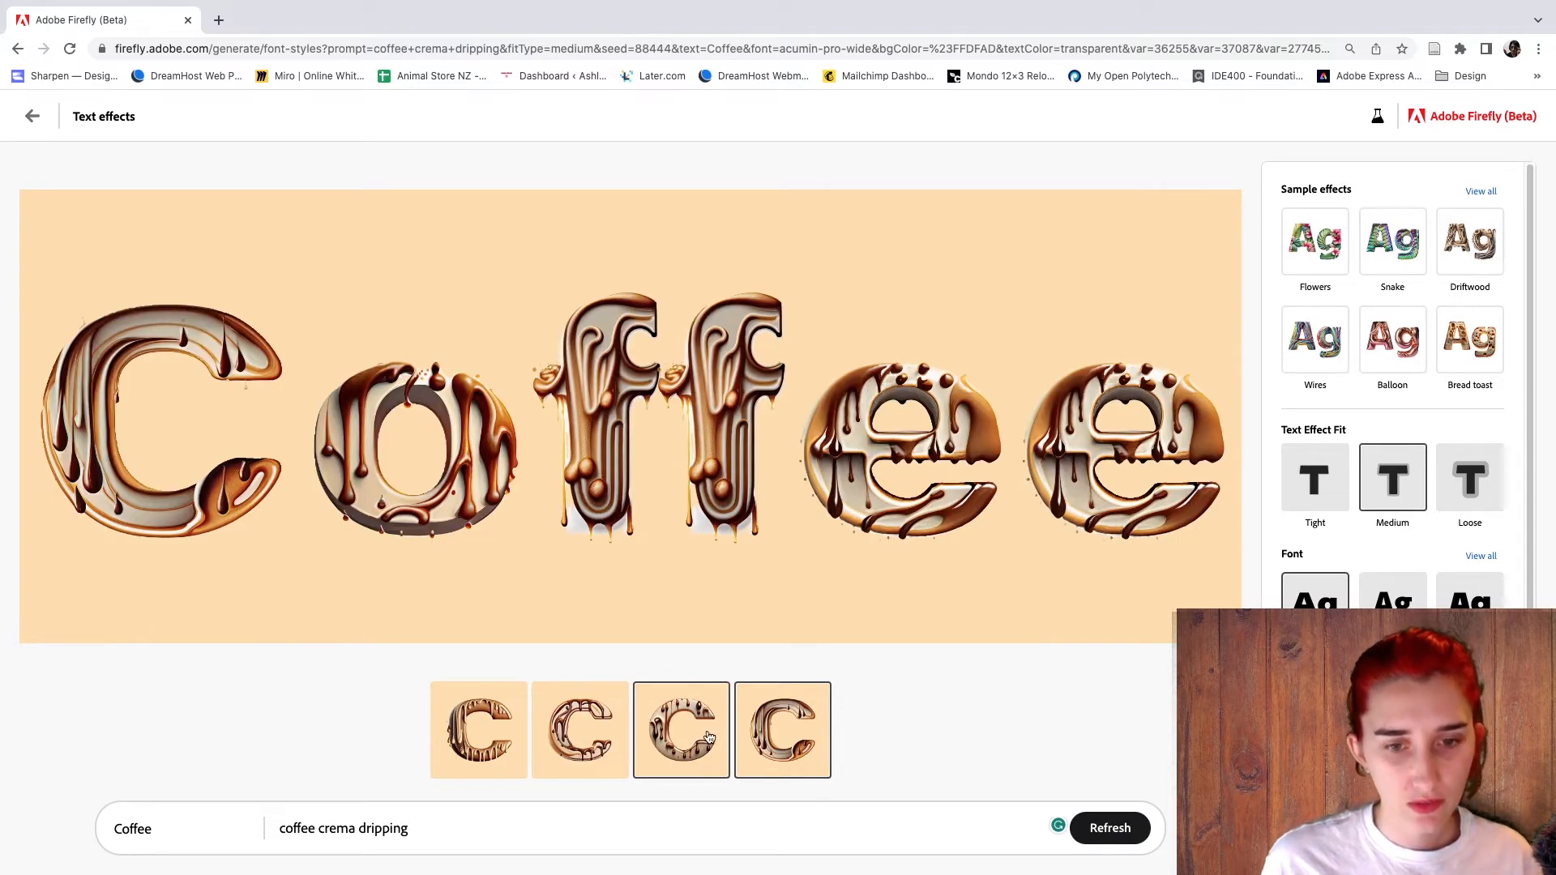
Select the second Coffee variation and regenerate the lettering with the prompt "coffee crema foam".
{"action": "left_click", "coordinate": [539, 746]}
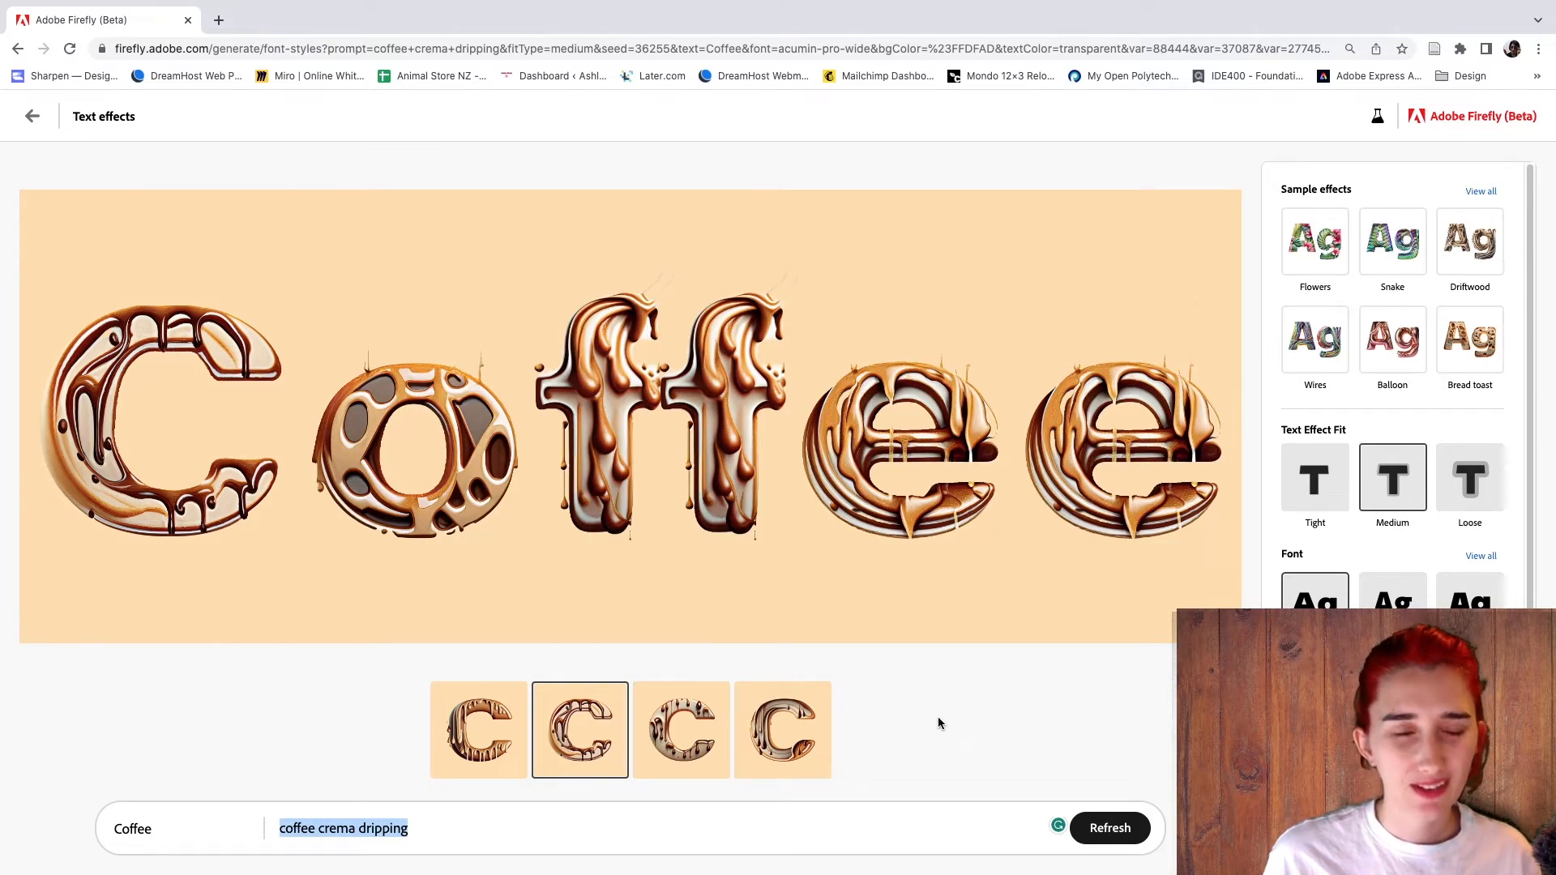
{"action": "left_click", "coordinate": [419, 826]}
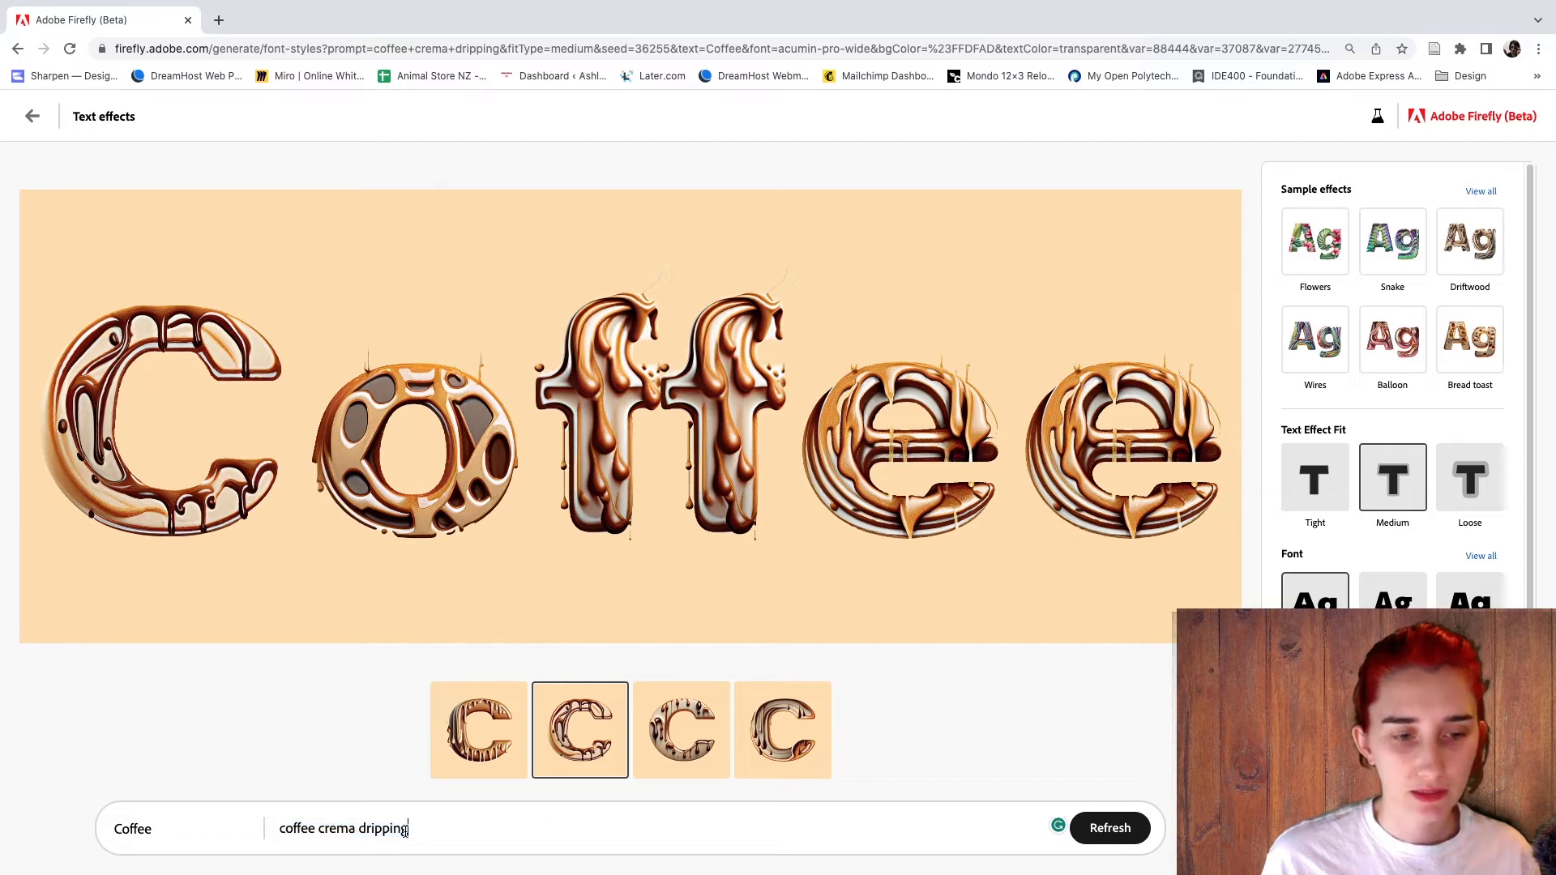
{"action": "left_click_drag", "start_coordinate": [430, 825], "coordinate": [358, 822]}
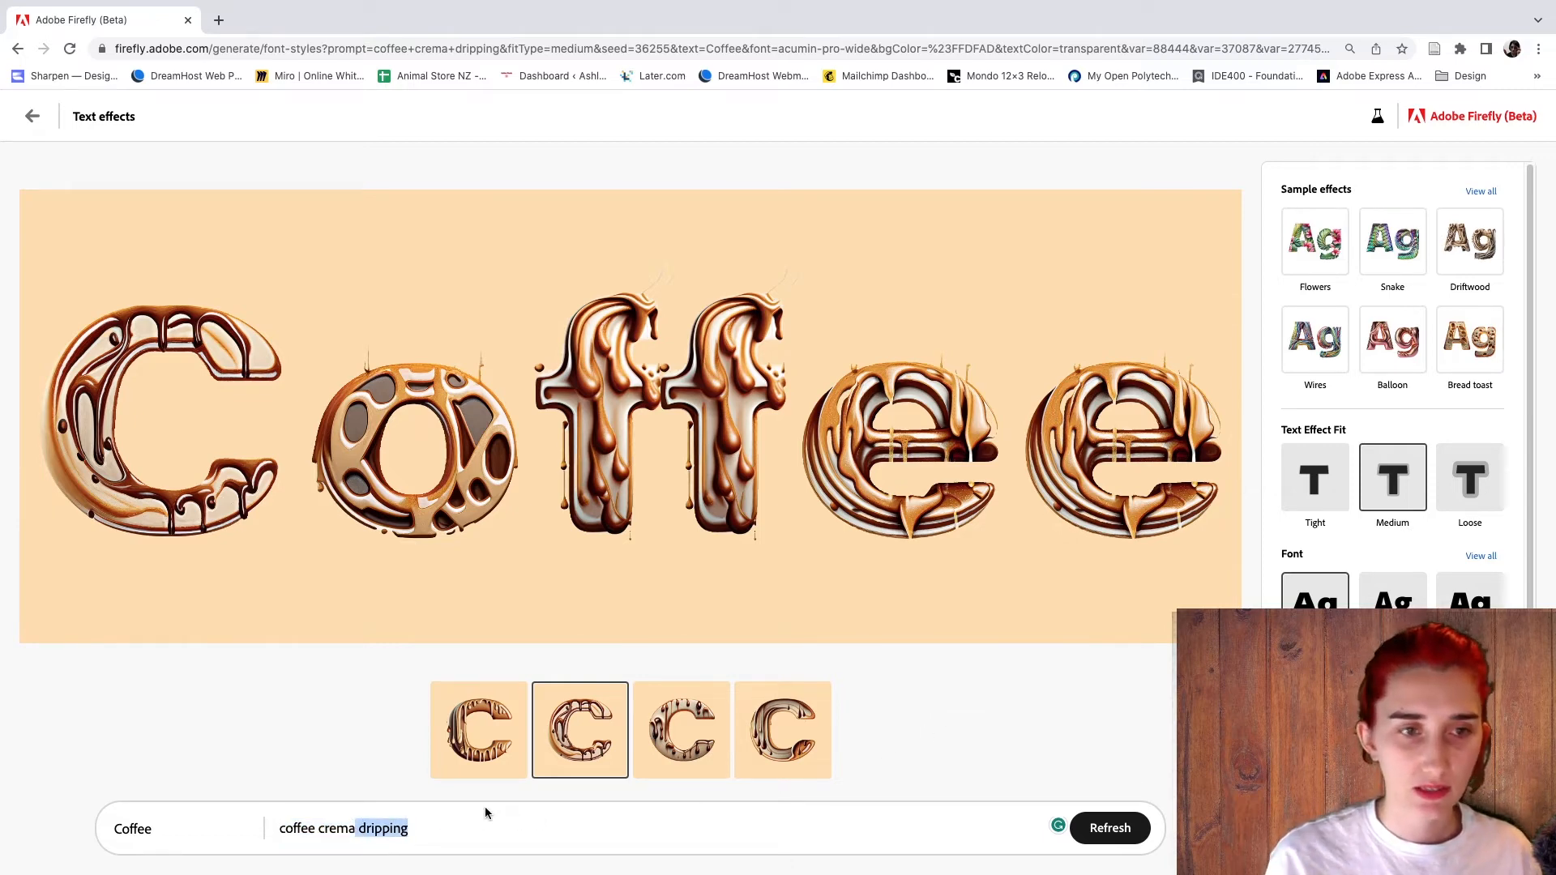
{"action": "type", "text": "foam"}
{"action": "left_click", "coordinate": [1110, 827]}
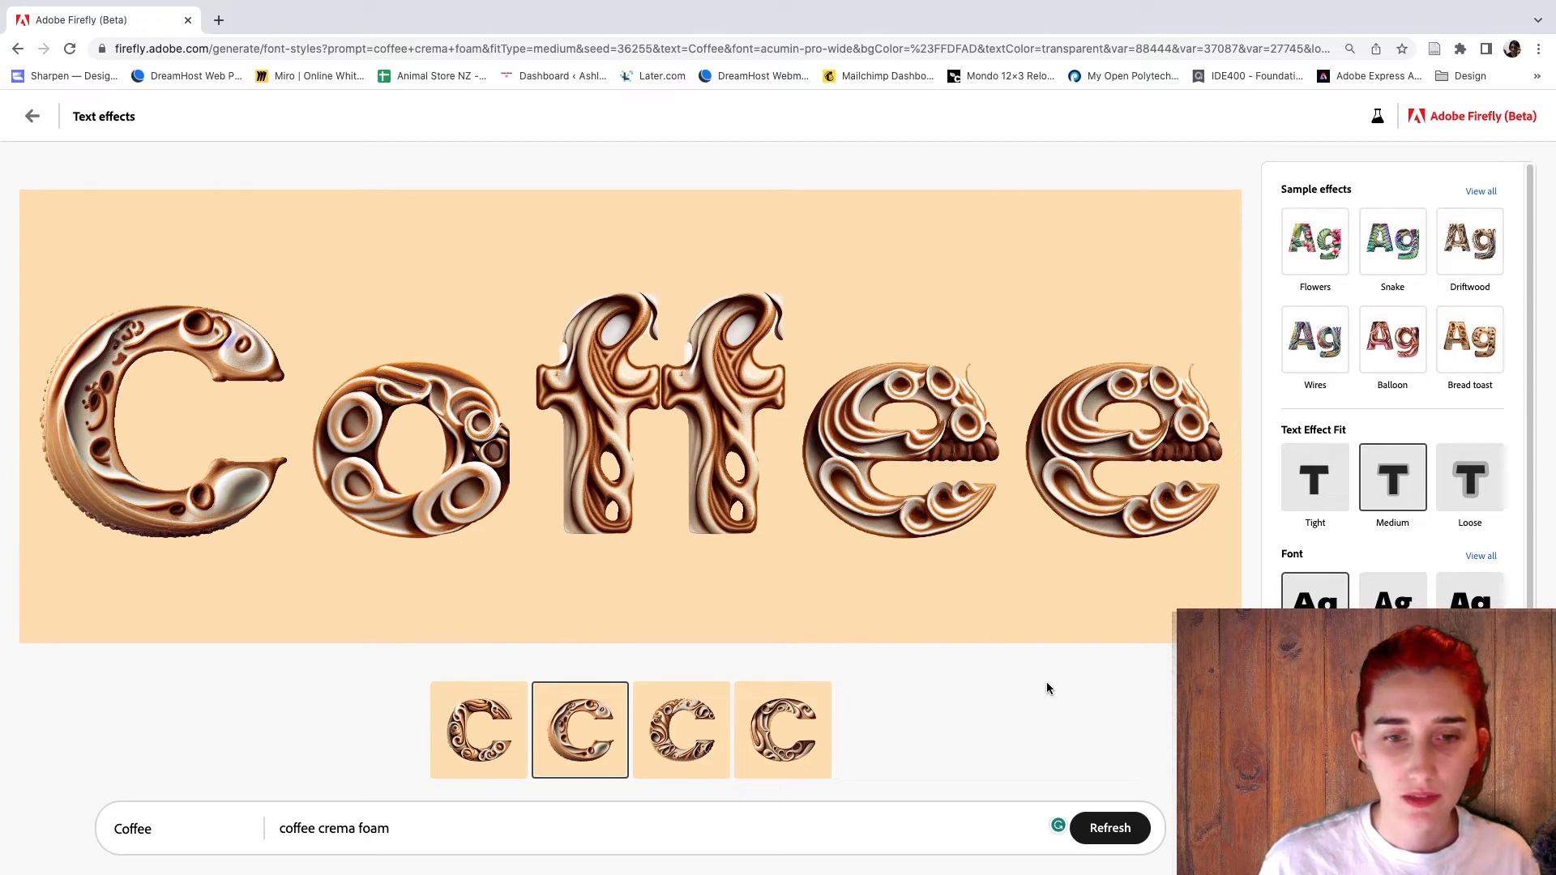
Shorten the effect prompt to "coffee foam" and switch to the fourth Coffee variation.
{"action": "left_click", "coordinate": [459, 731]}
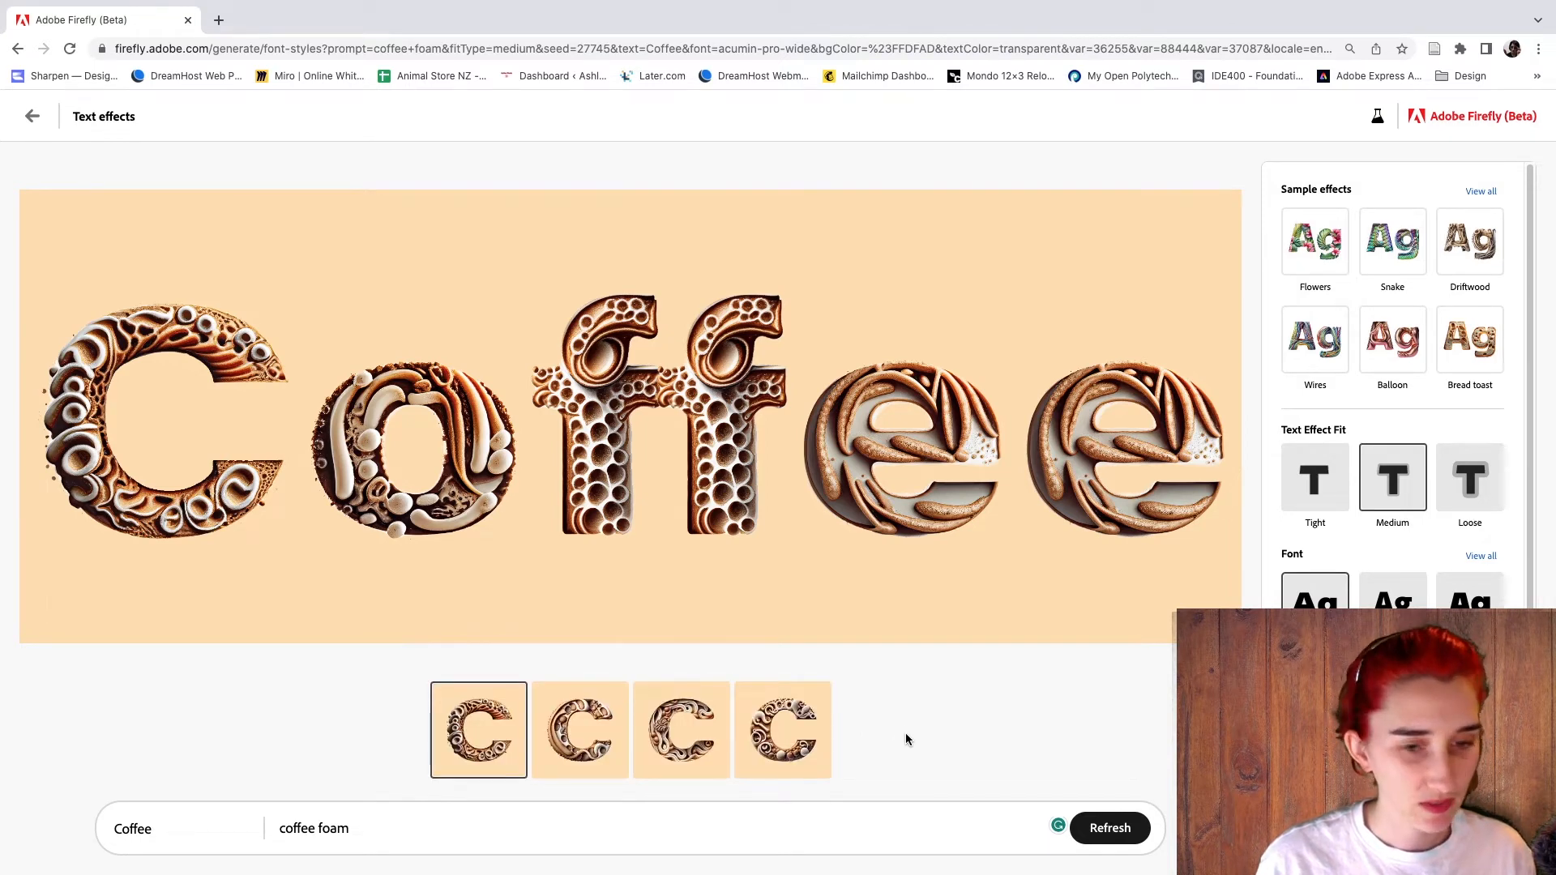
{"action": "left_click", "coordinate": [762, 750]}
Clear the effect prompt and replace the word Coffee with "Hippy".
{"action": "left_click", "coordinate": [181, 823]}
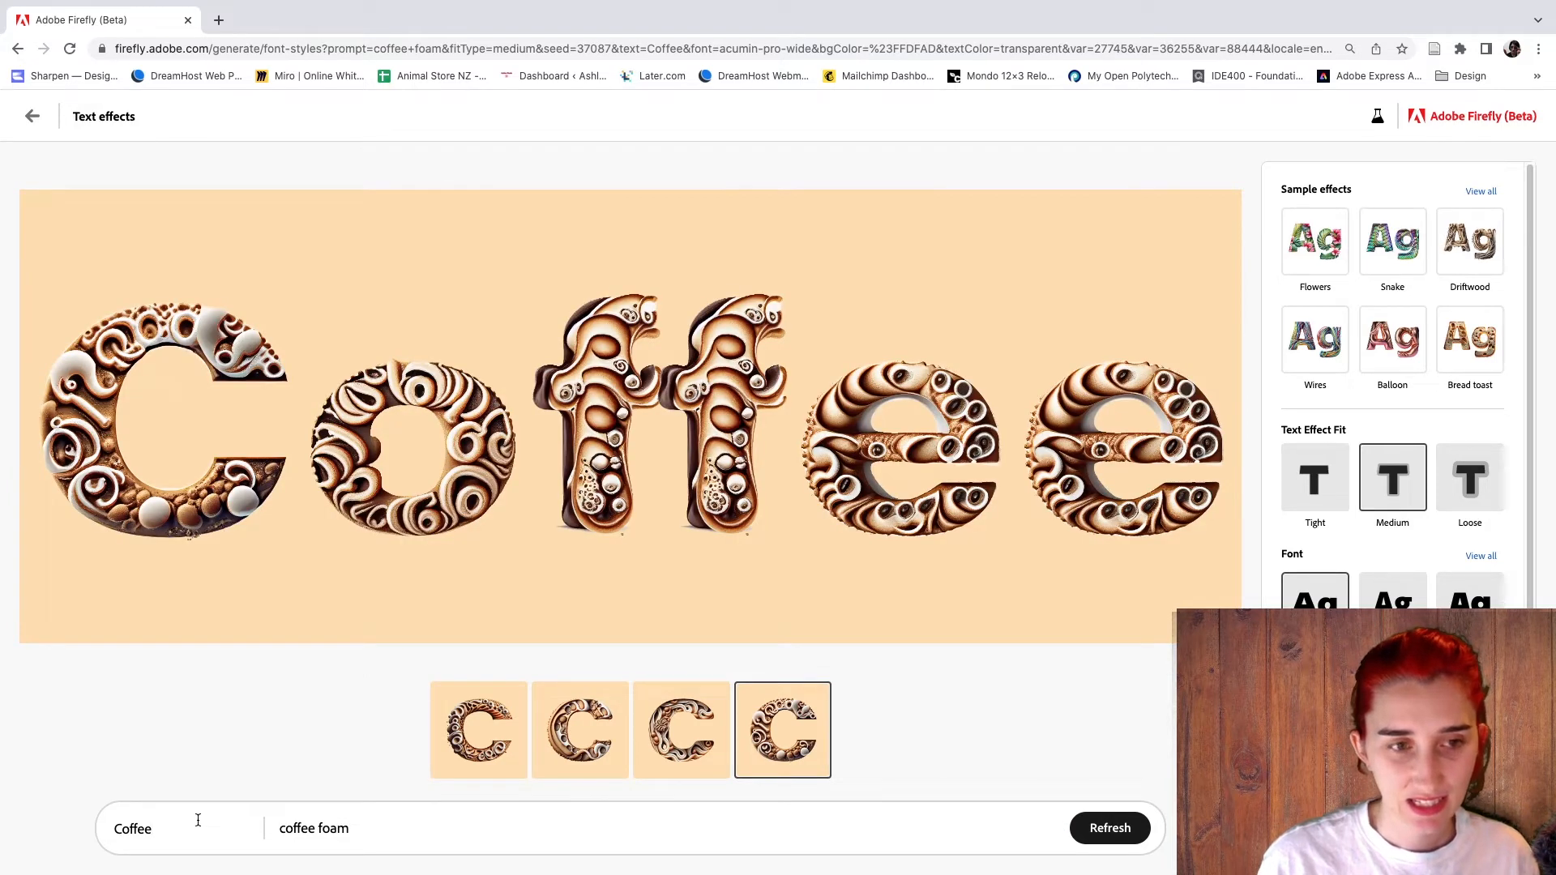
{"action": "double_click", "coordinate": [198, 820]}
{"action": "left_click_drag", "start_coordinate": [382, 826], "coordinate": [254, 811]}
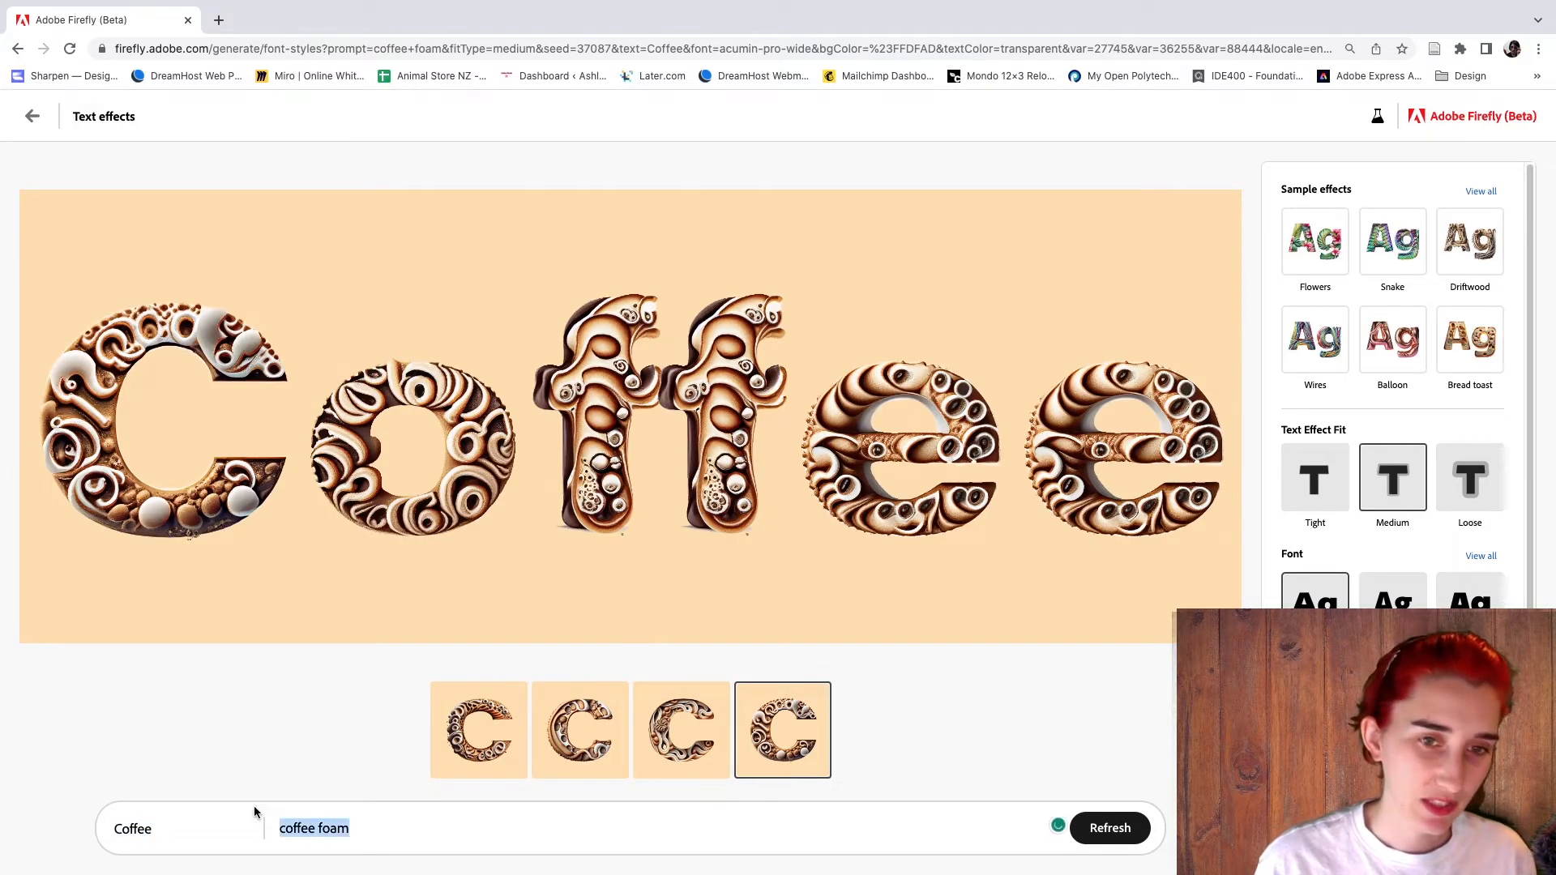
{"action": "key", "text": "BackSpace"}
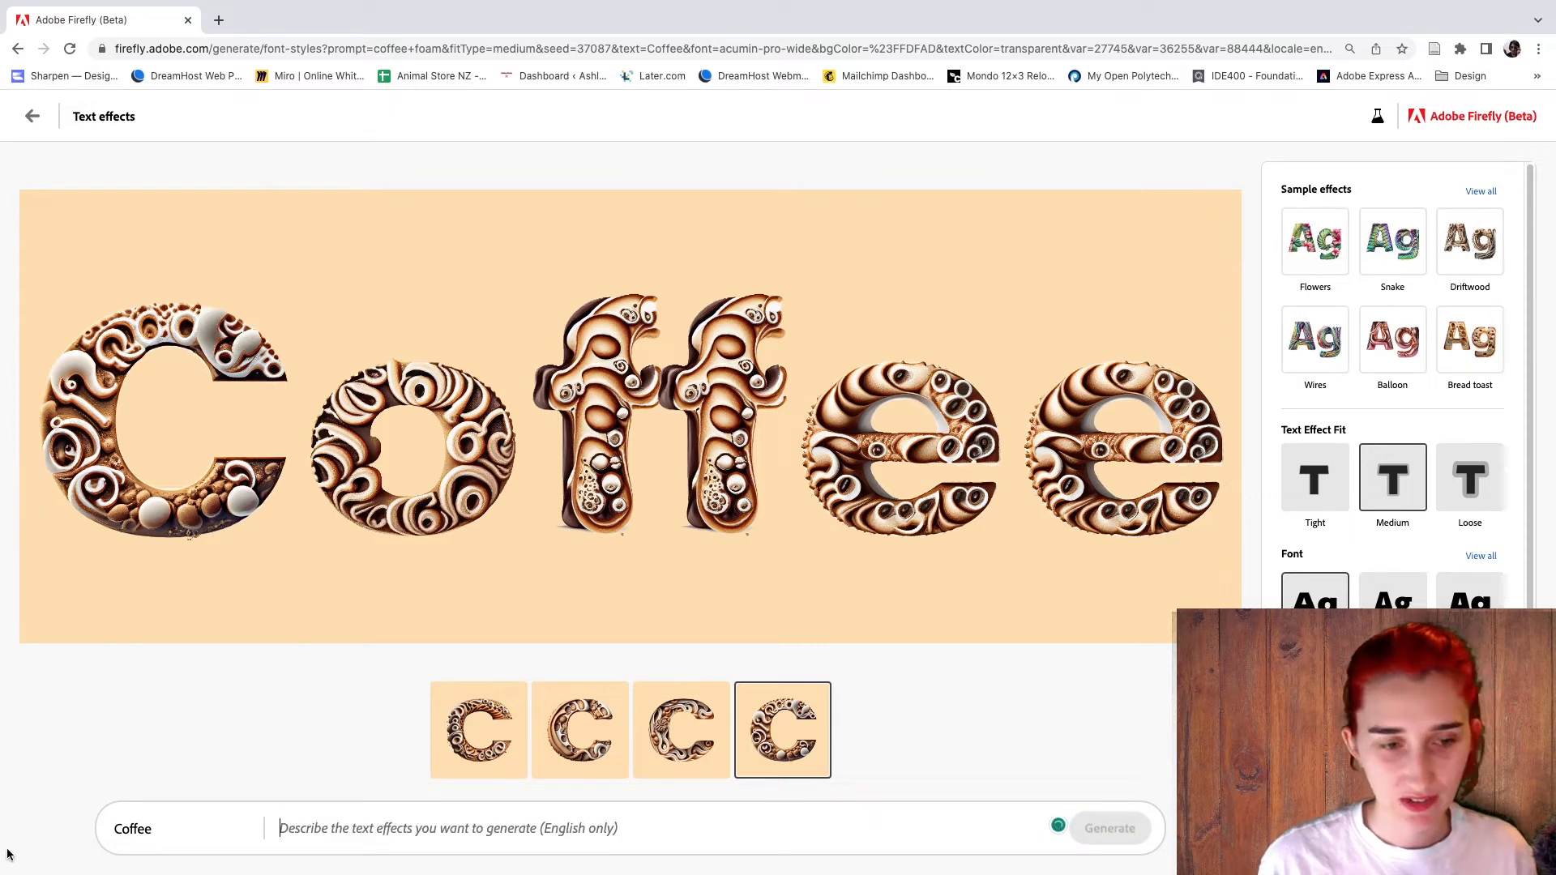
{"action": "left_click_drag", "start_coordinate": [213, 828], "coordinate": [0, 817]}
{"action": "key", "text": "BackSpace"}
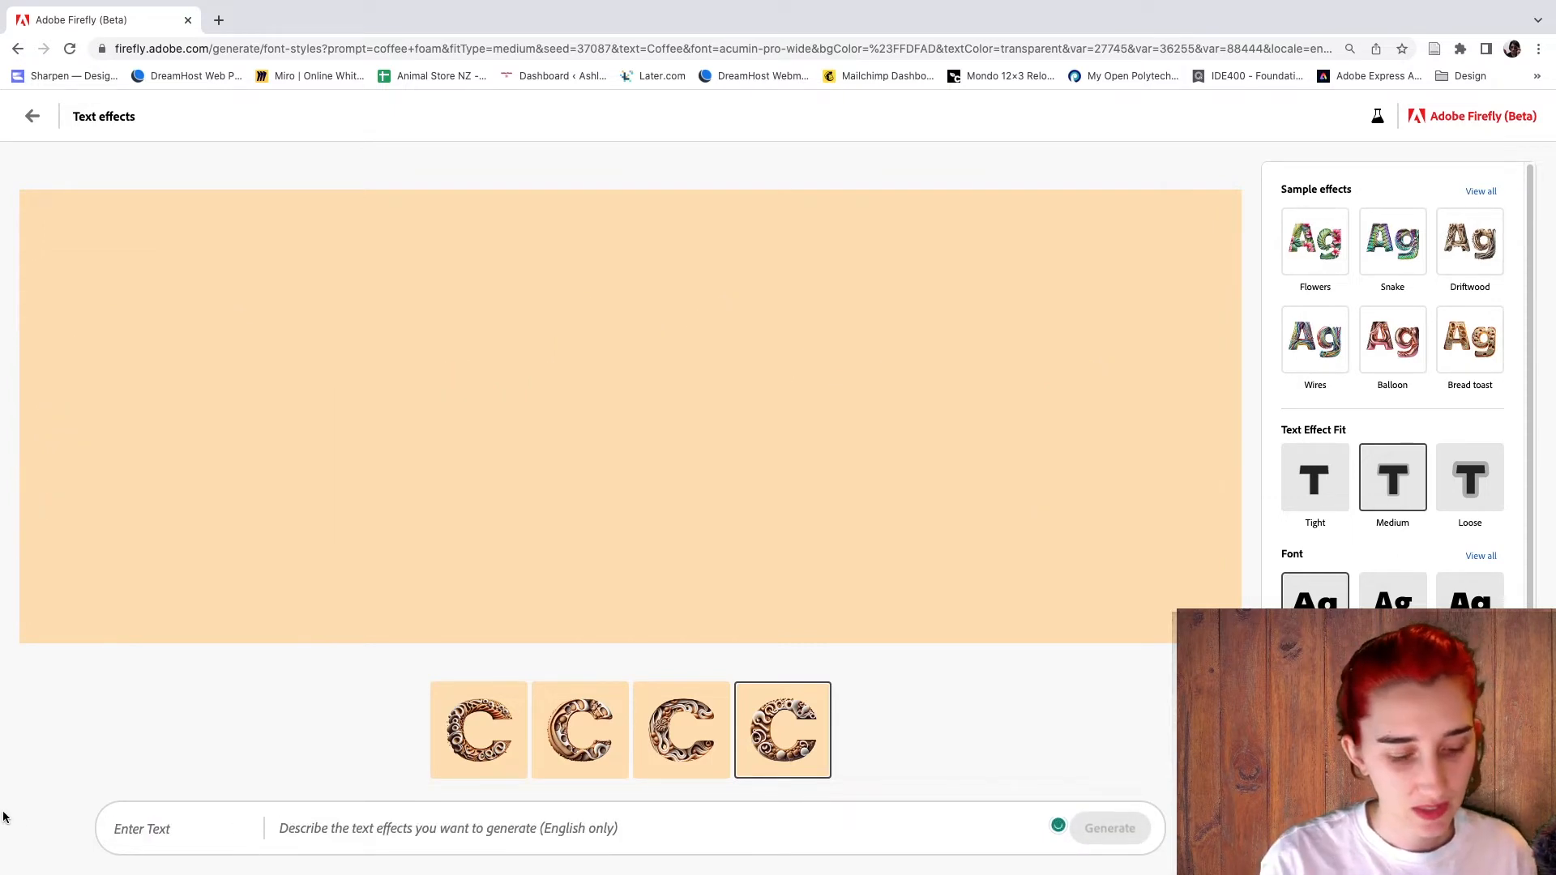
{"action": "type", "text": "Hippy"}
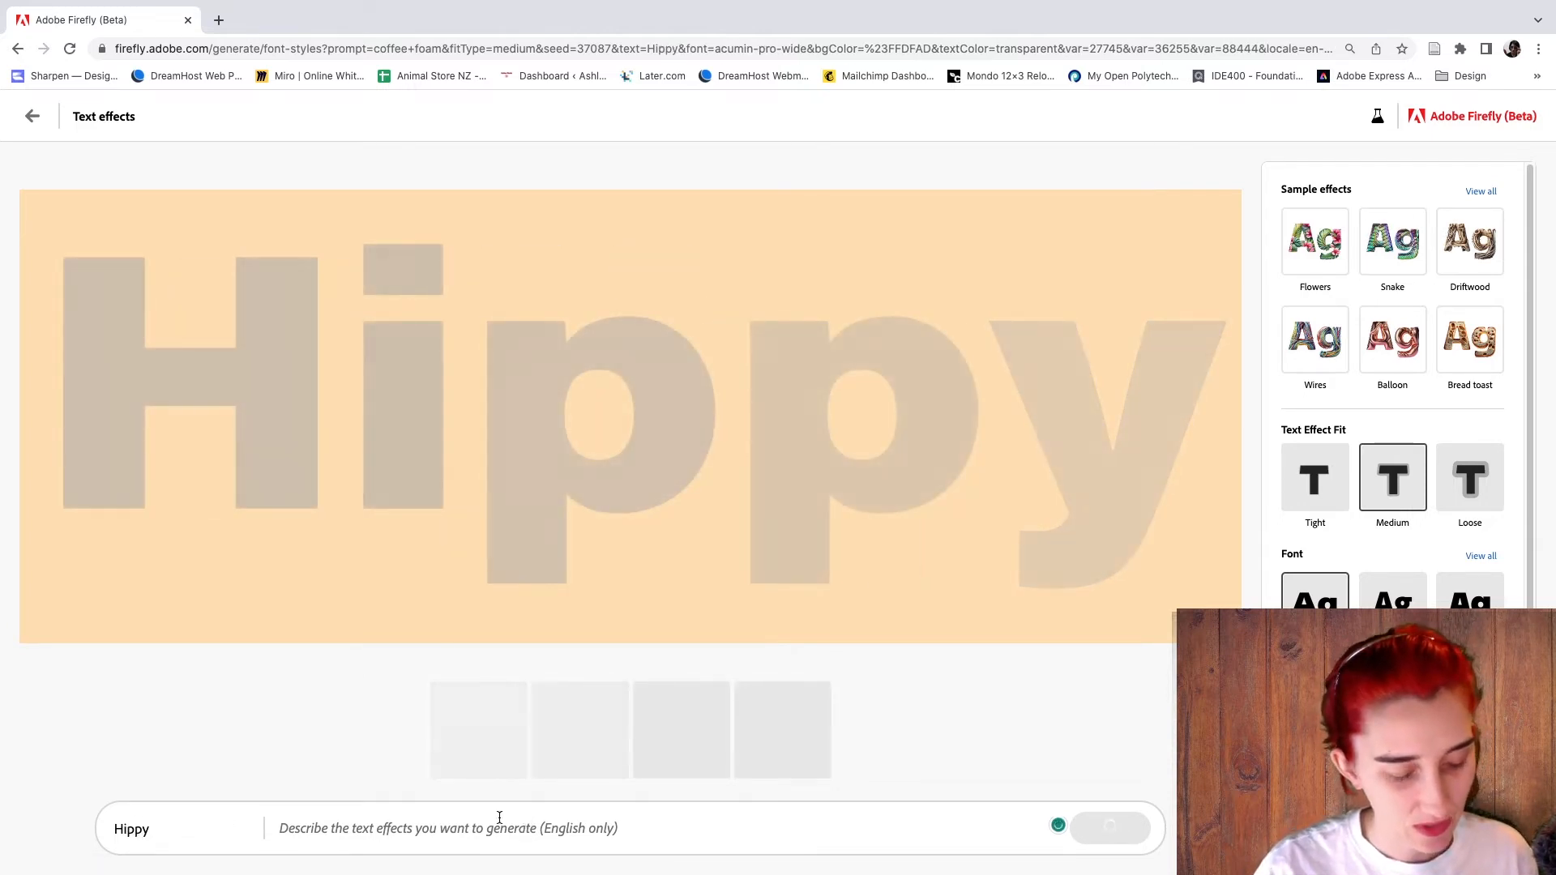
Generate the Hippy lettering with the effect prompt "tie dye fabric".
{"action": "type", "text": "tie d"}
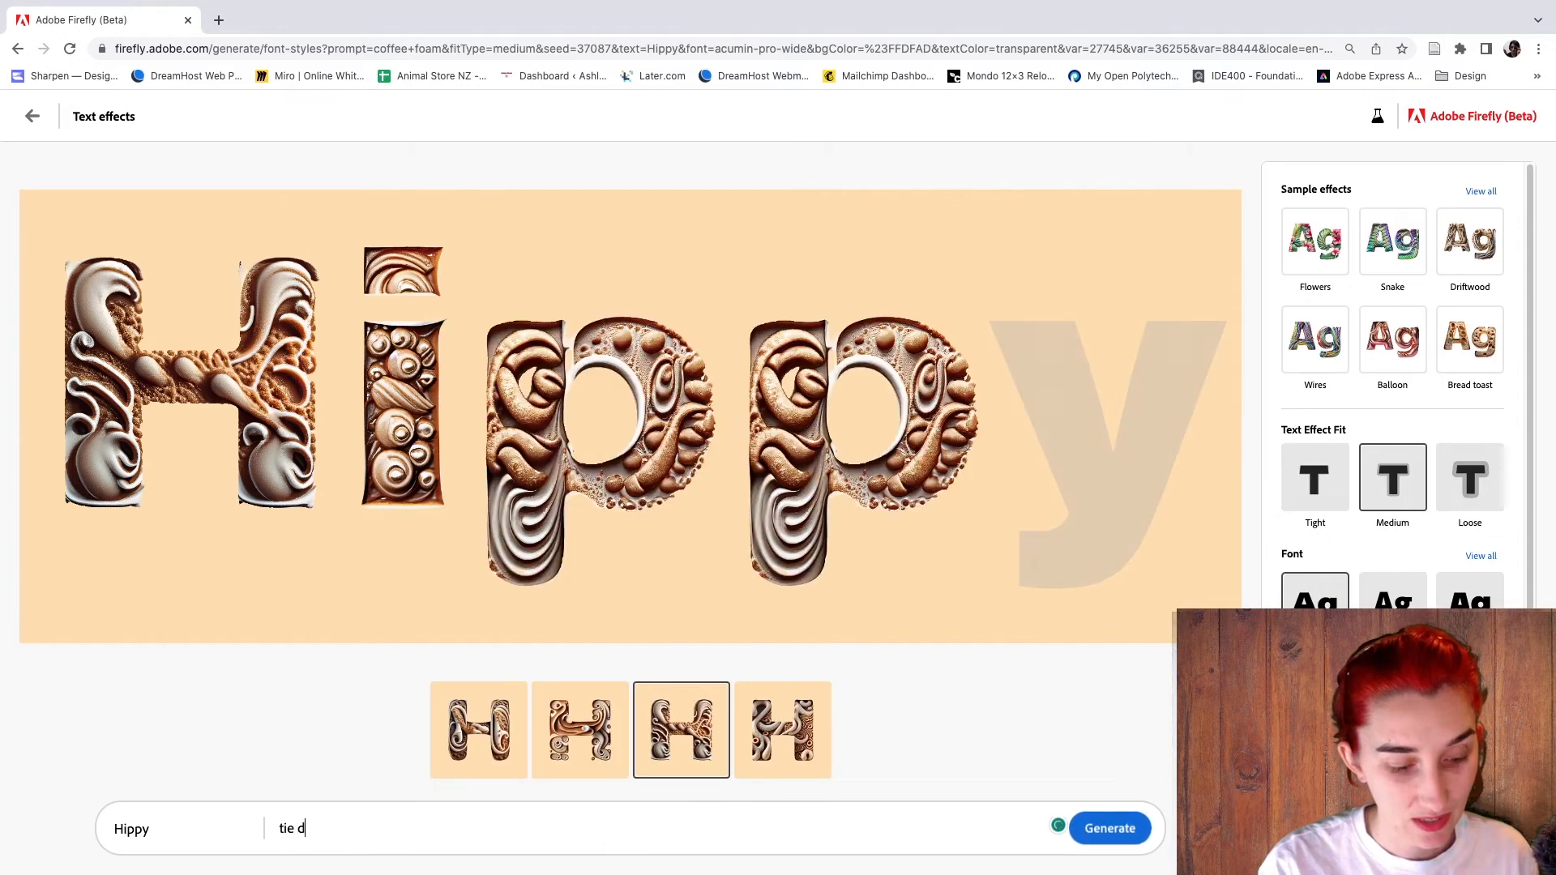
{"action": "type", "text": "ye fabric"}
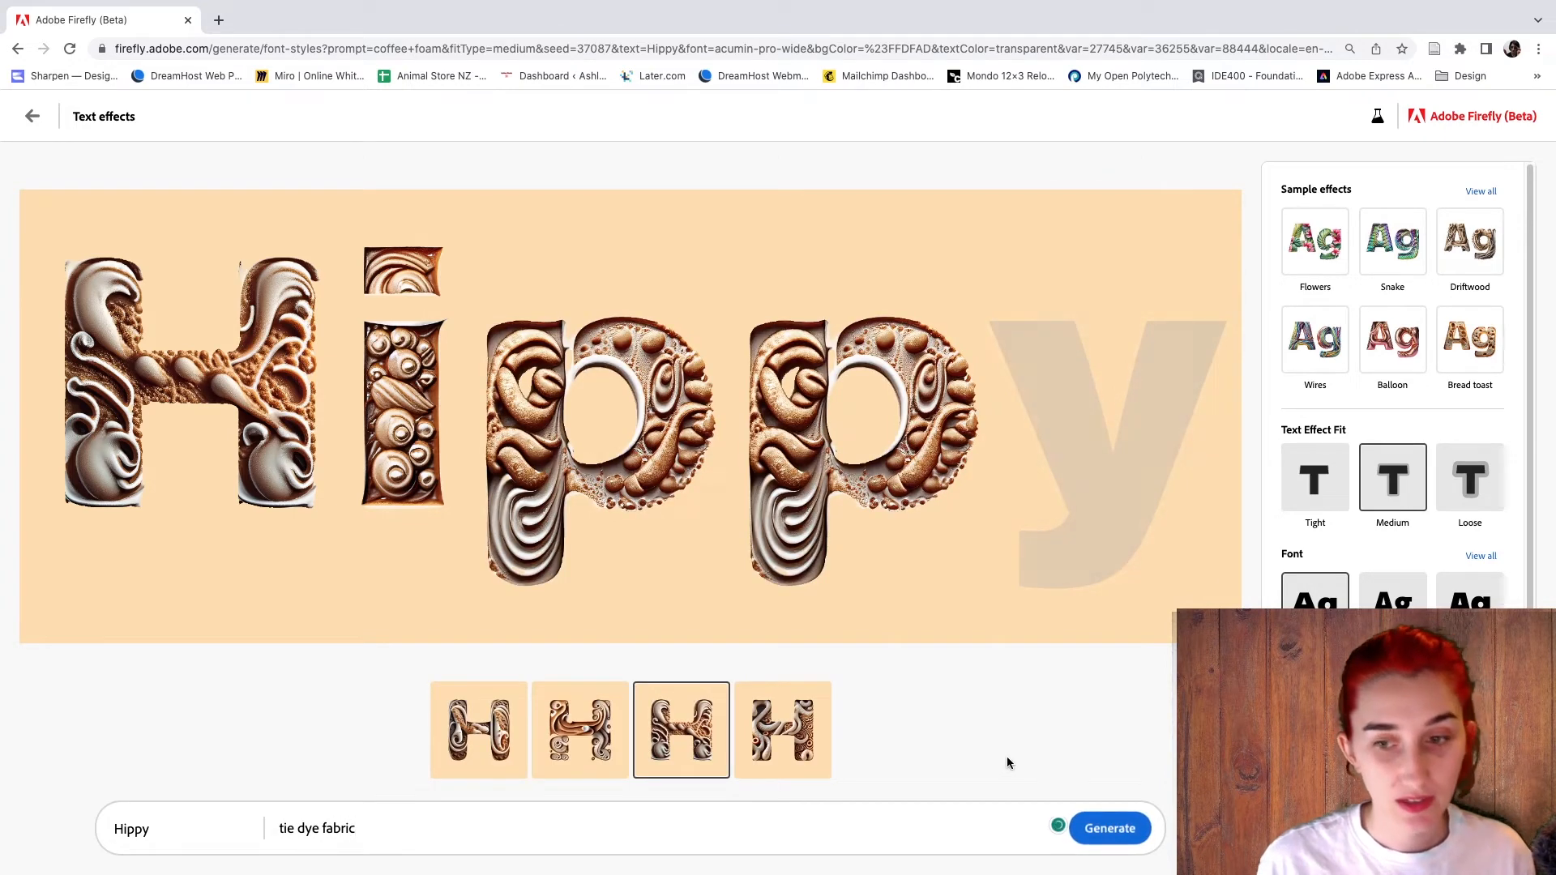
{"action": "left_click", "coordinate": [1102, 825]}
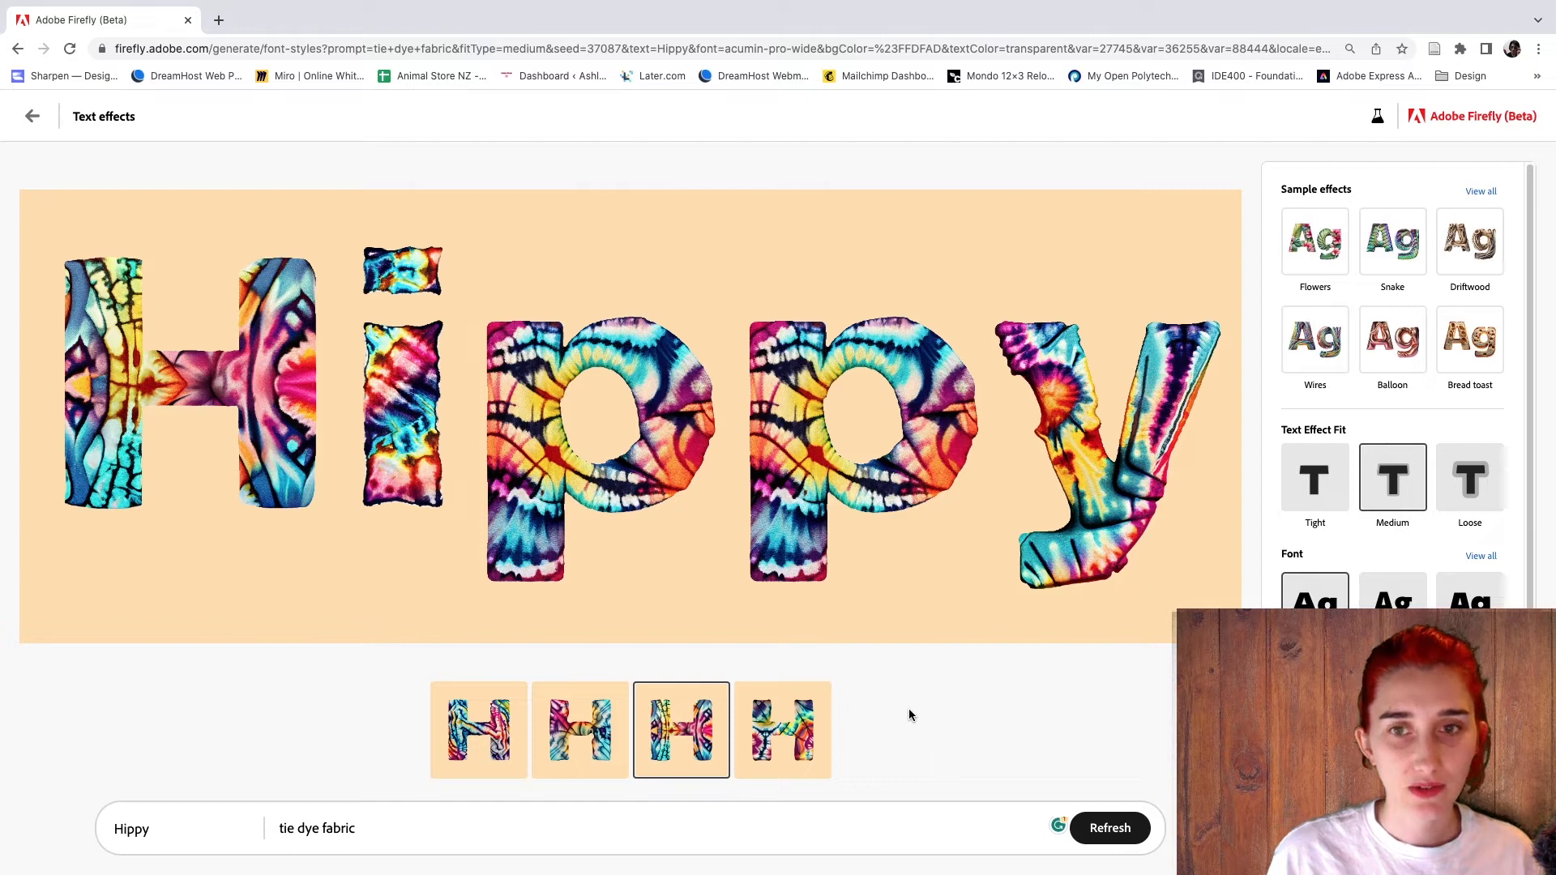
Select the fourth tie-dye Hippy variation and set its text effect fit to Loose.
{"action": "mouse_move", "coordinate": [646, 569]}
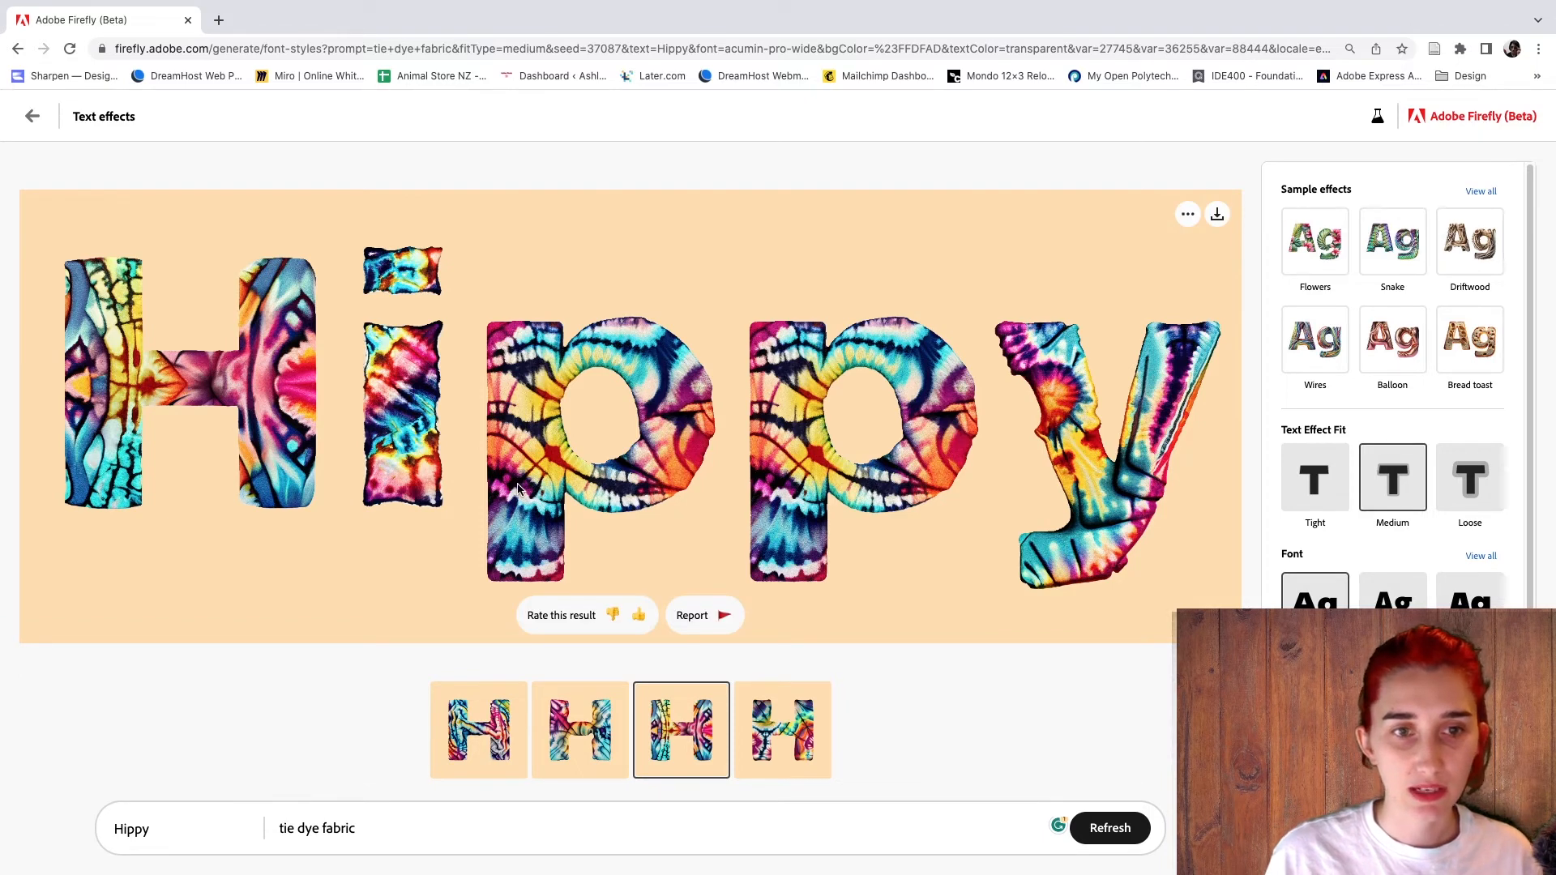
{"action": "left_click", "coordinate": [782, 729]}
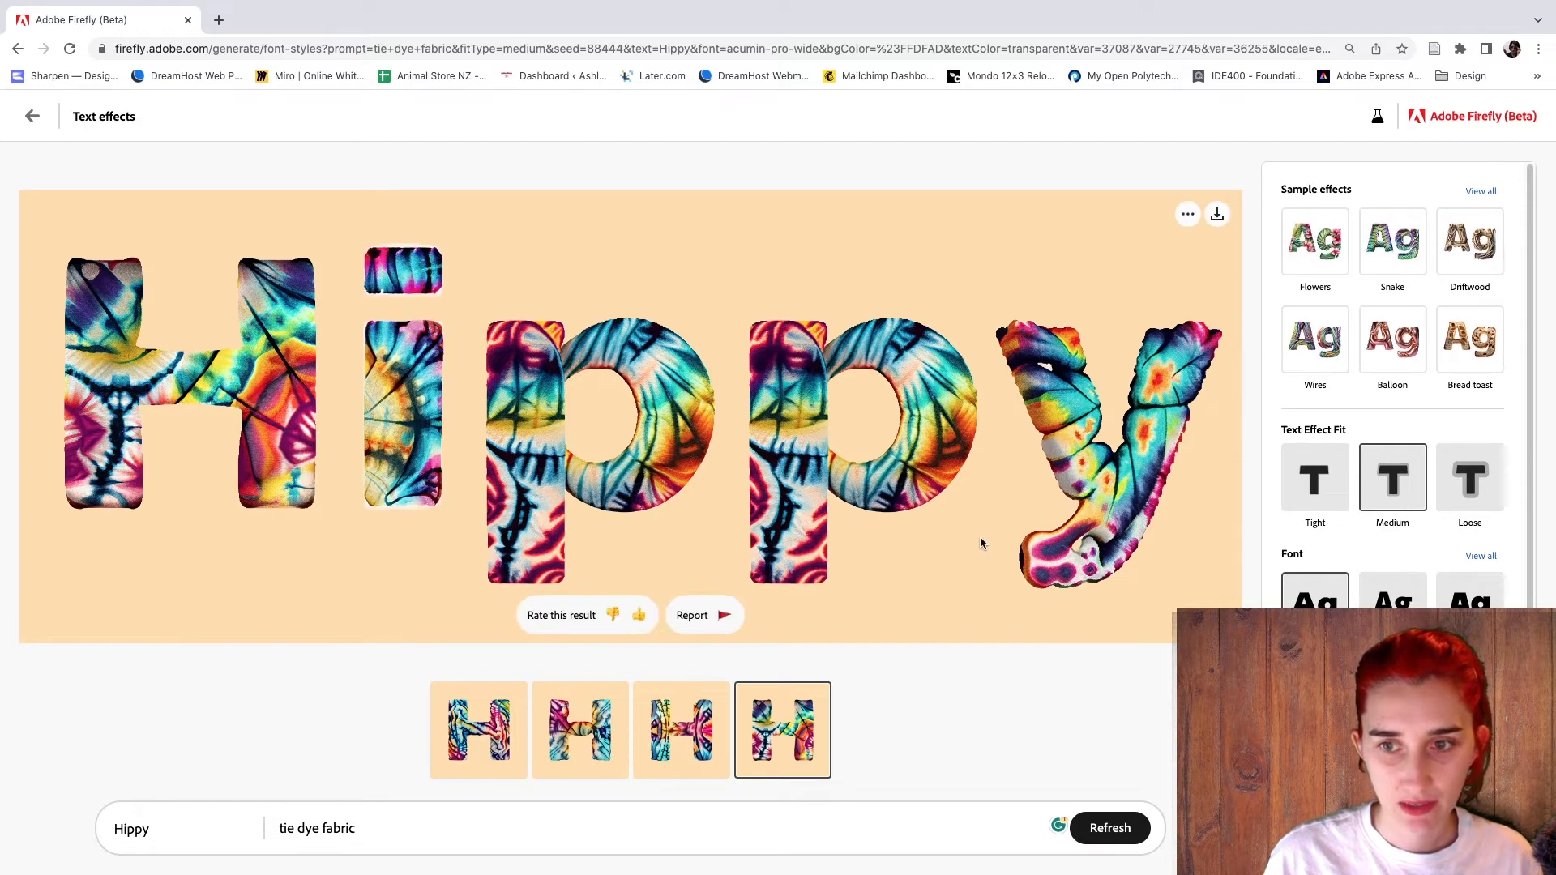
{"action": "left_click", "coordinate": [1447, 491]}
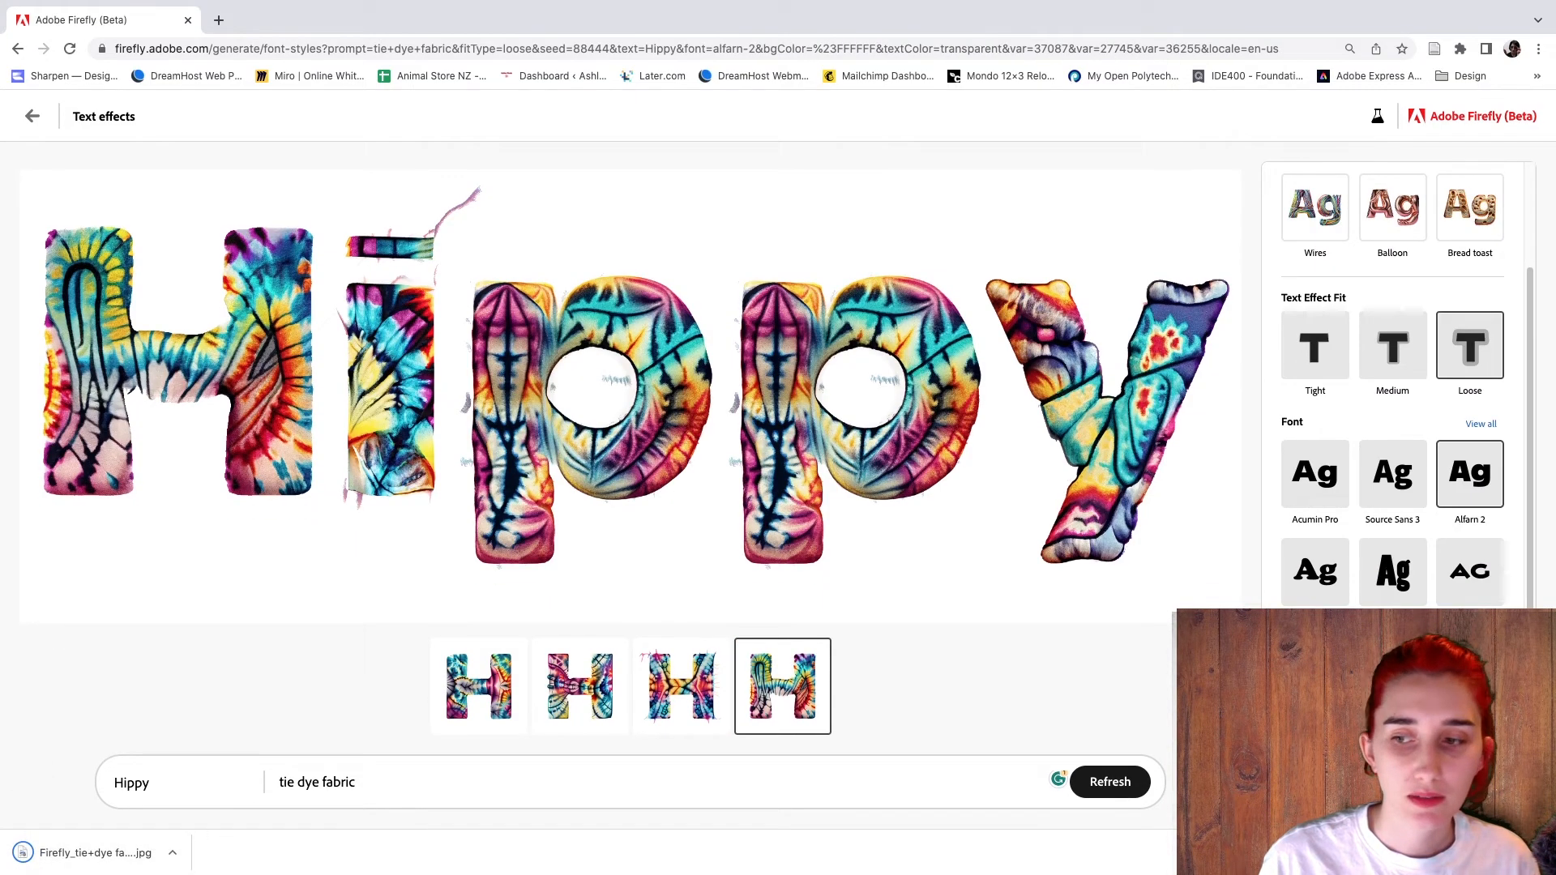
Dismiss the downloads bar and replace the word Hippy with "yummy".
{"action": "left_click", "coordinate": [1537, 852]}
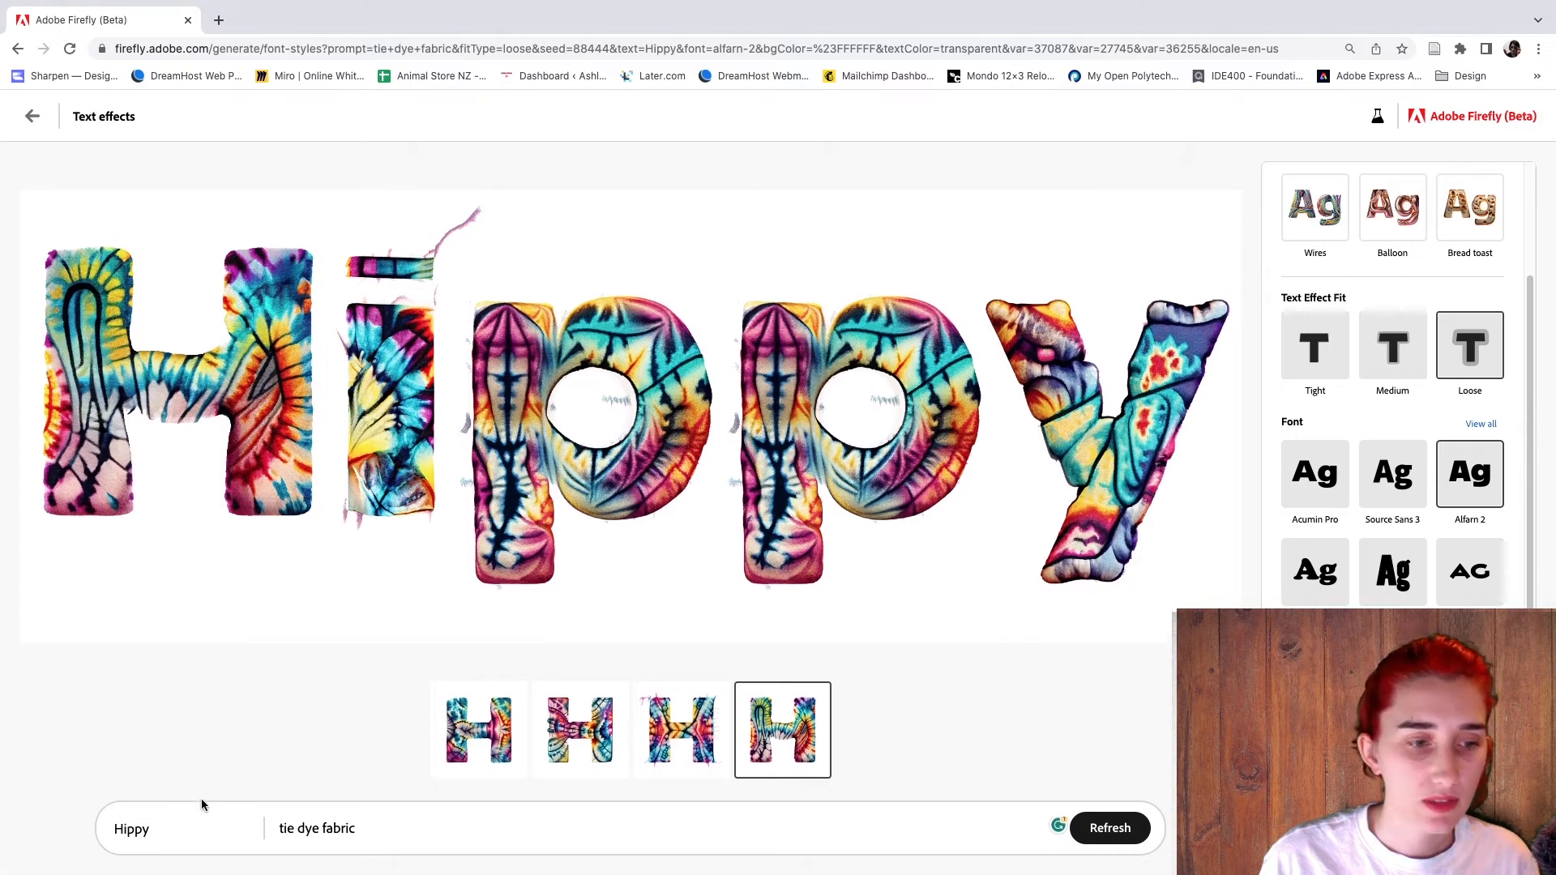
{"action": "left_click_drag", "start_coordinate": [174, 831], "coordinate": [75, 813]}
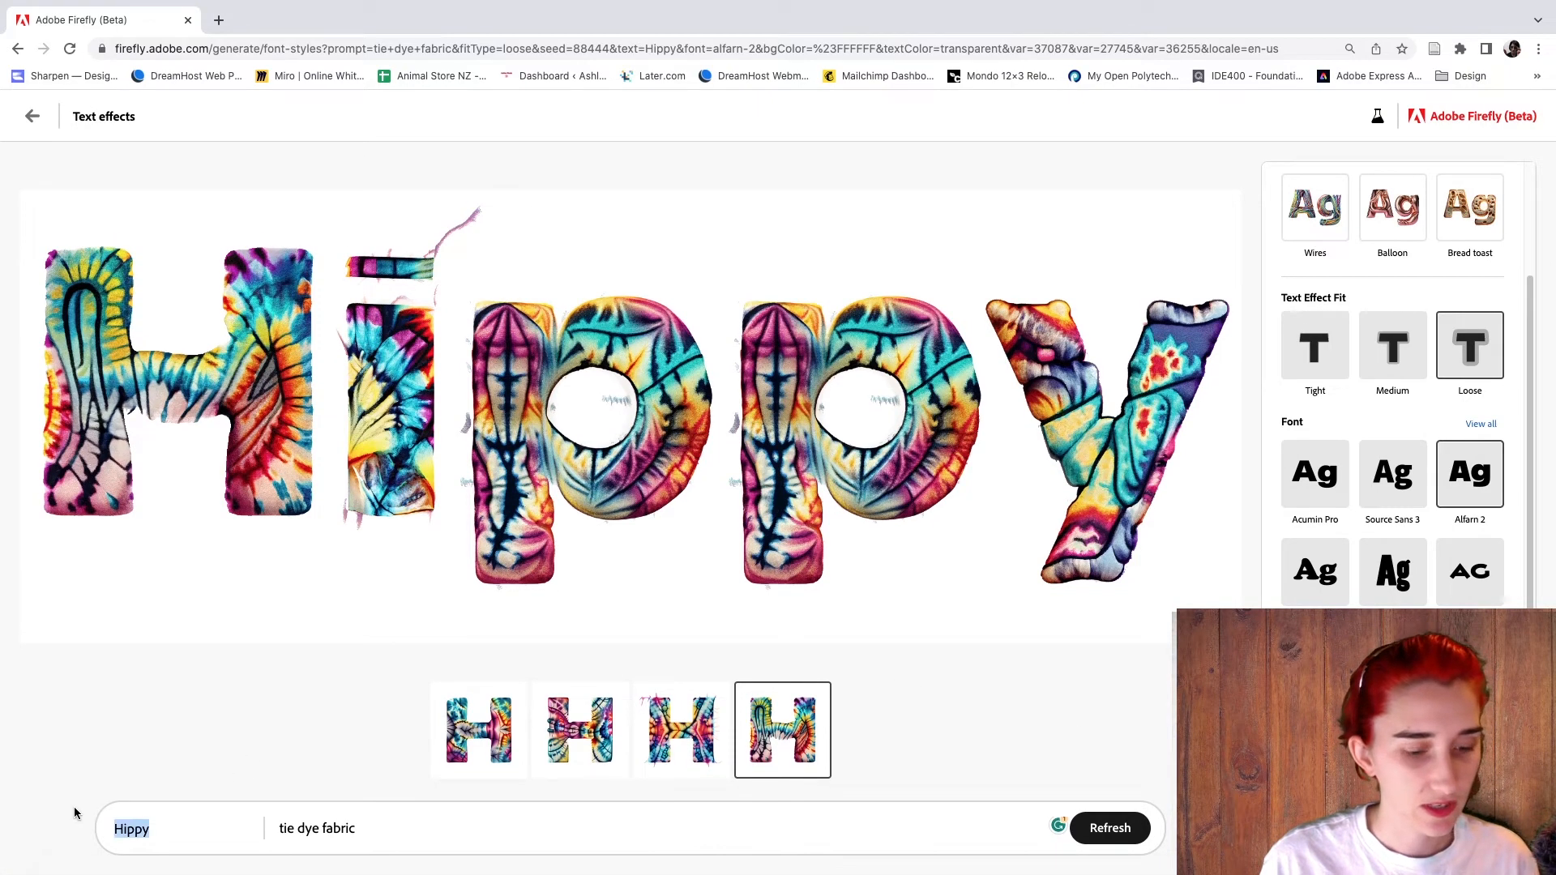
{"action": "type", "text": "yummu"}
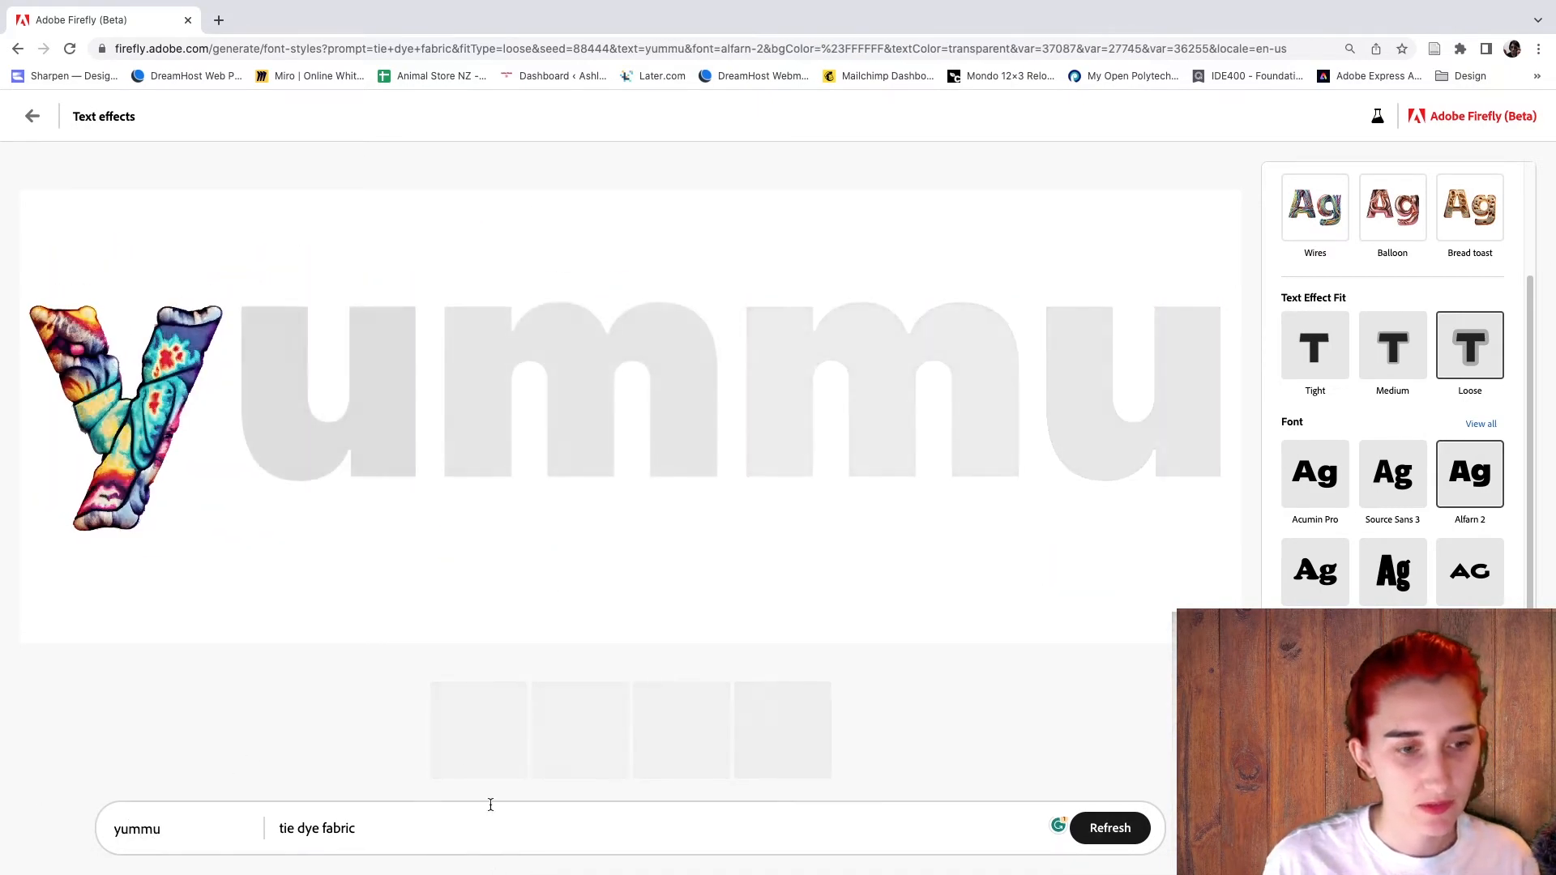
{"action": "key", "text": "BackSpace"}
{"action": "type", "text": "y"}
{"action": "key", "text": "Tab"}
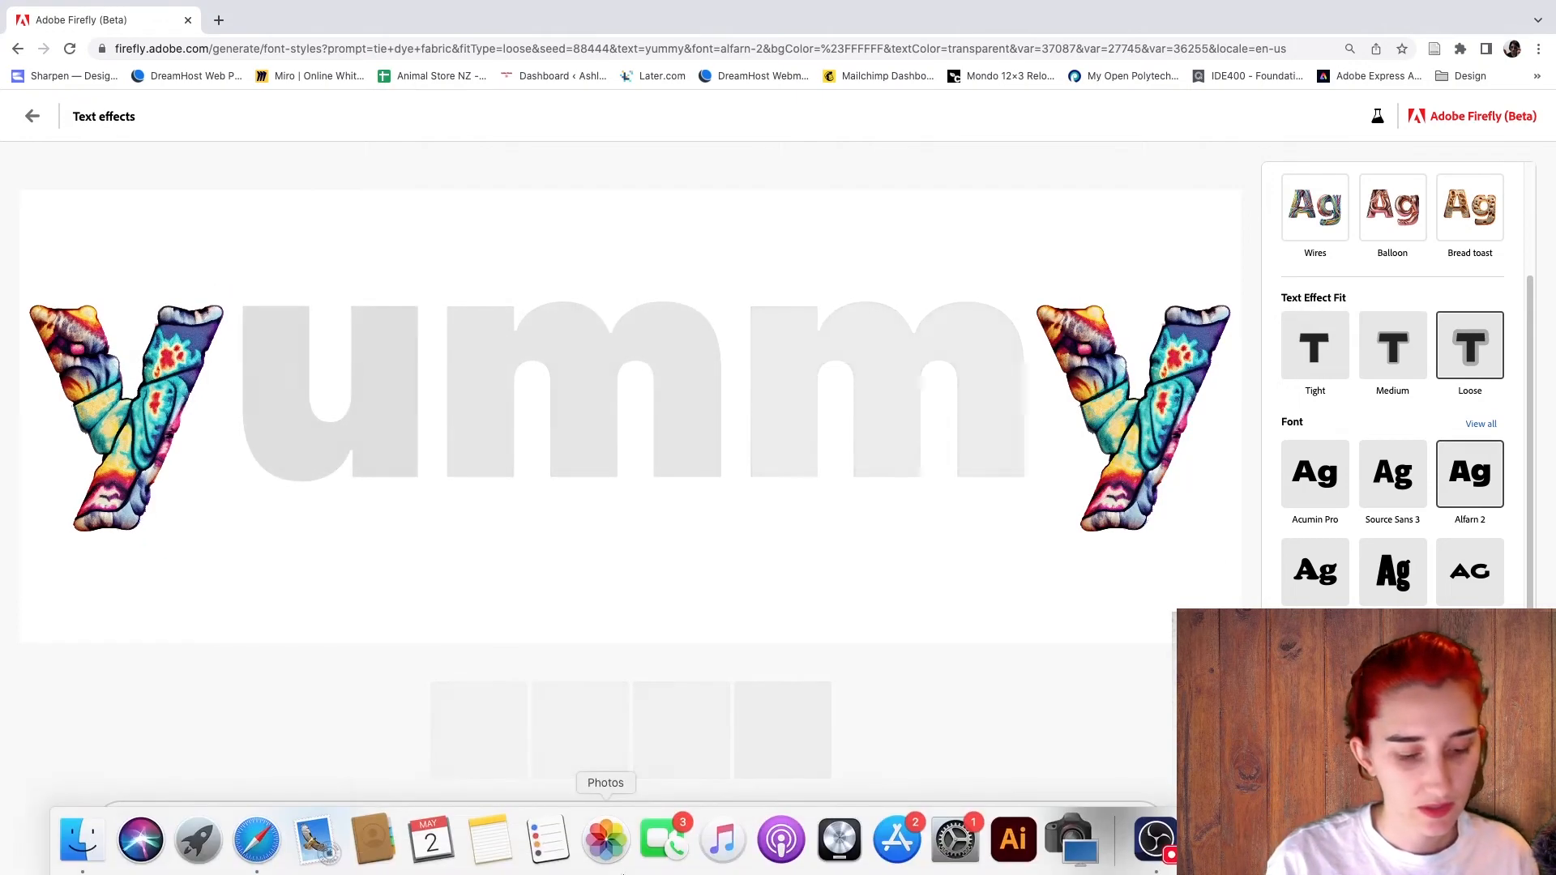
Generate the yummy lettering with the effect prompt "donut icing" and select the second variation.
{"action": "type", "text": "donuti"}
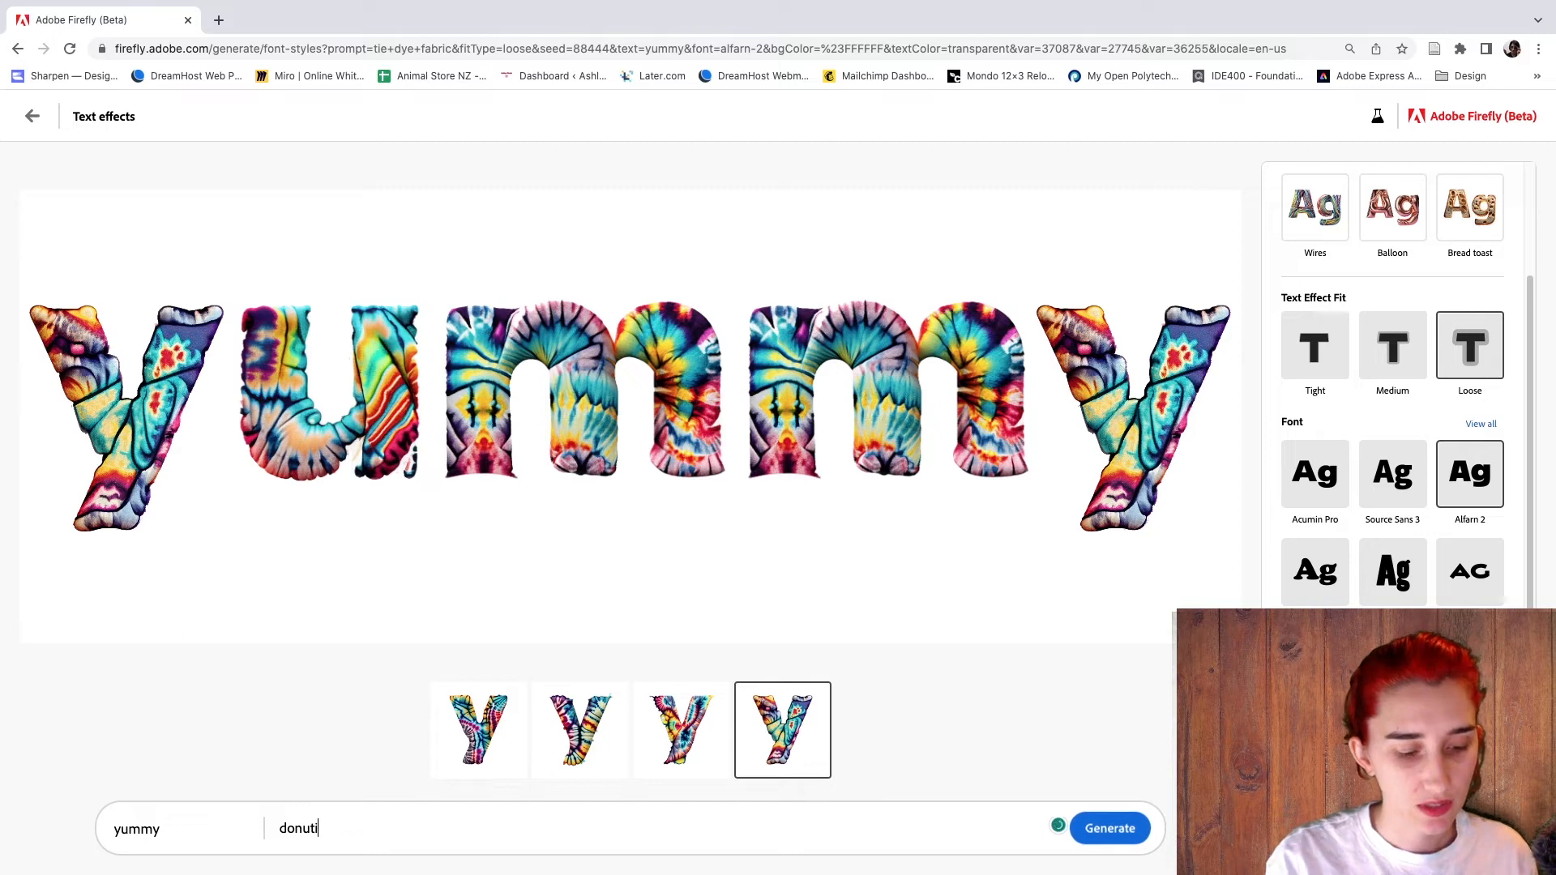
{"action": "key", "text": "BackSpace"}
{"action": "type", "text": "icing"}
{"action": "key", "text": "Return"}
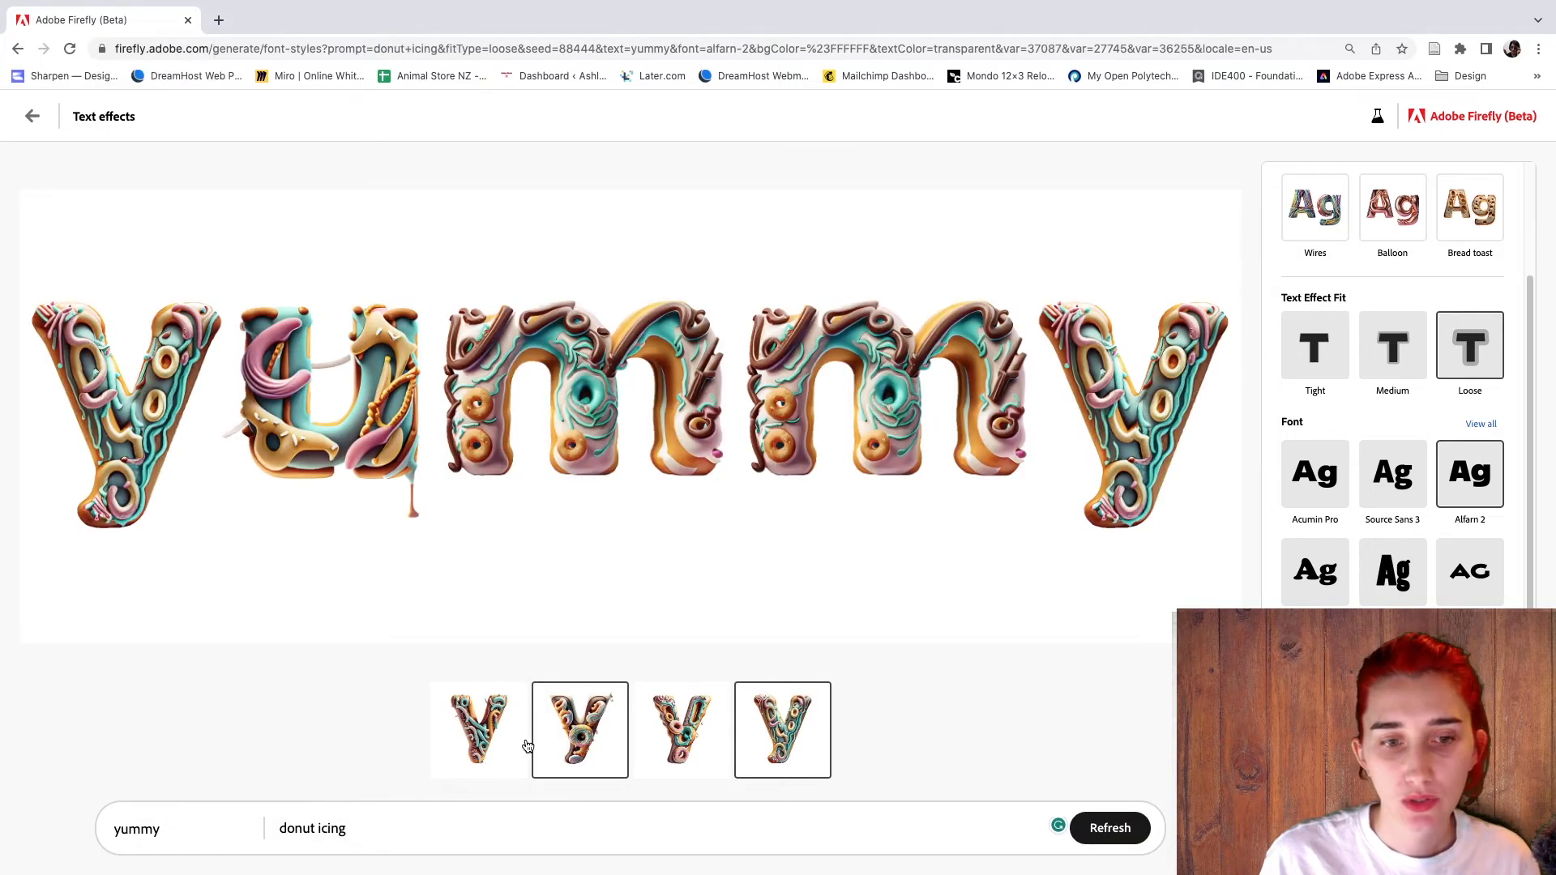
{"action": "left_click", "coordinate": [541, 740]}
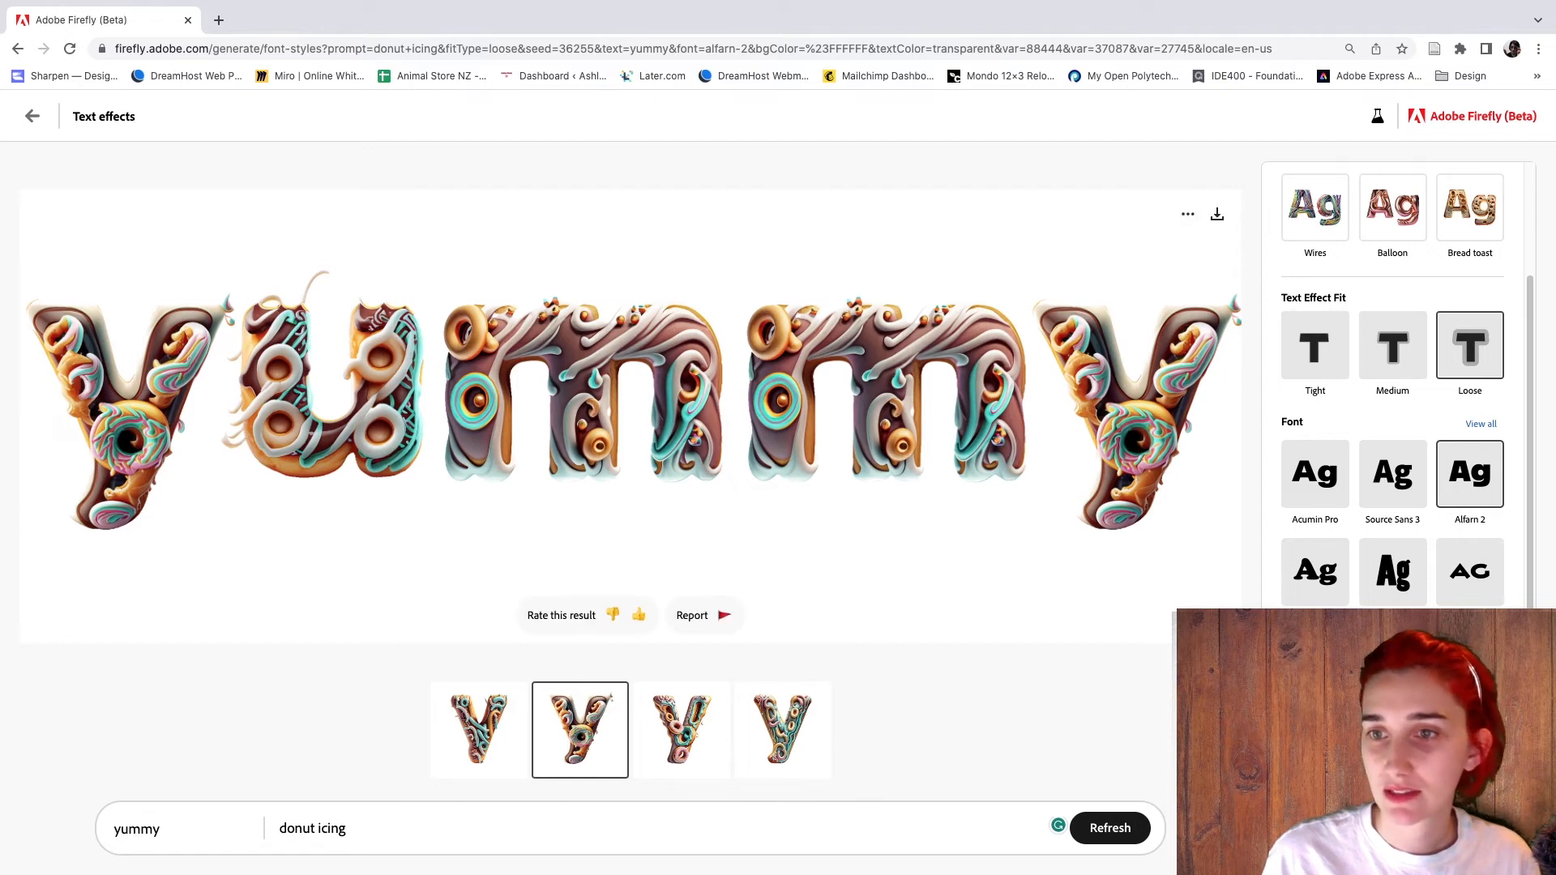
Regenerate the yummy lettering with the effect prompt "glazed donut icing dripping" and download the result.
{"action": "key", "text": "super+a"}
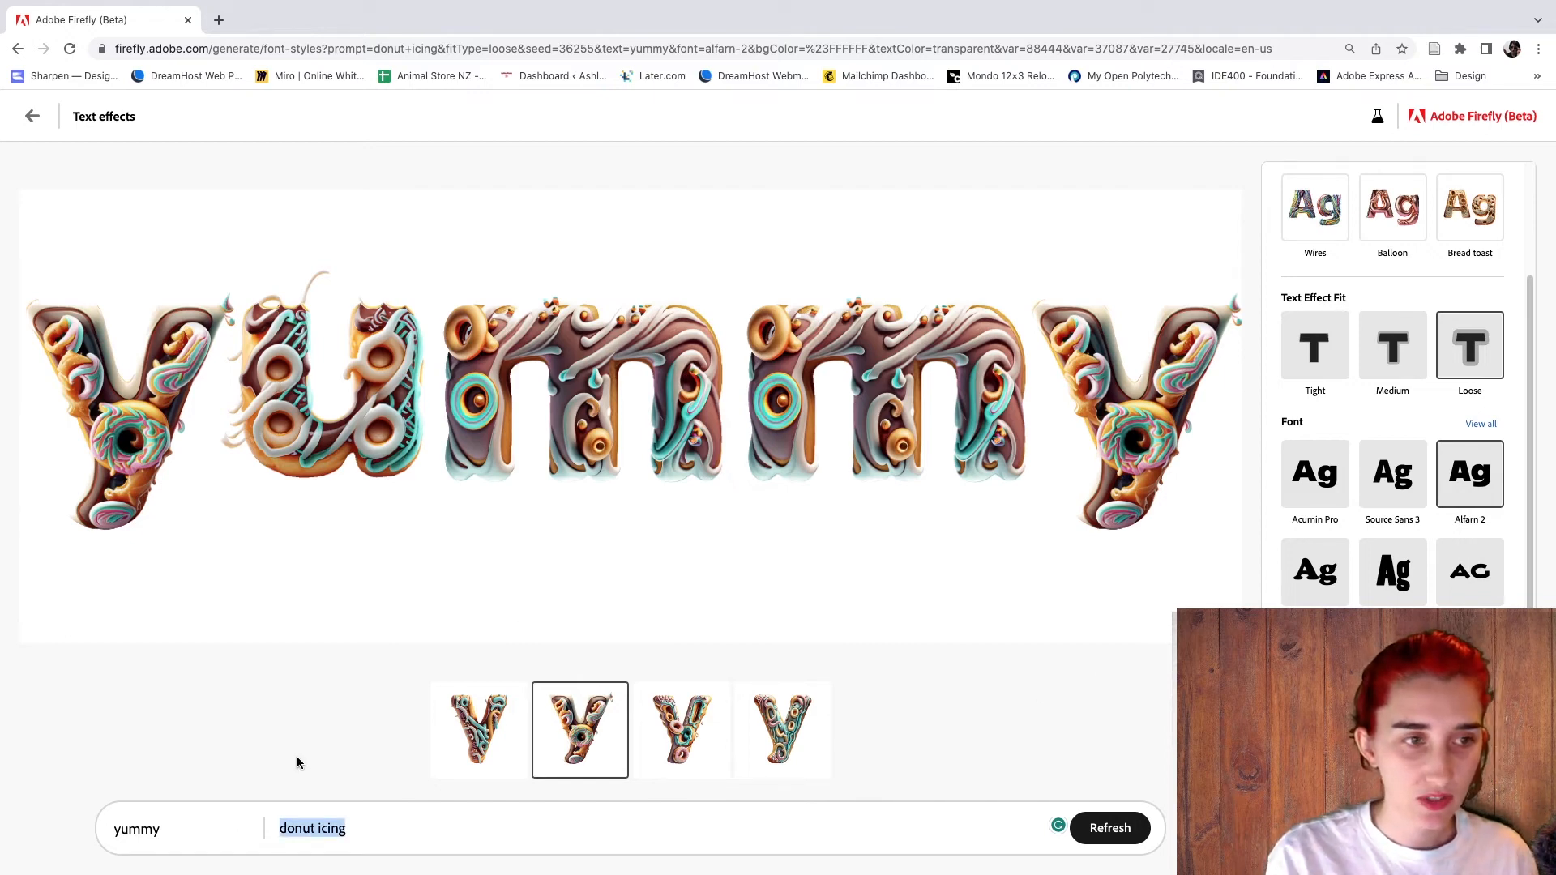
{"action": "type", "text": "glazed "}
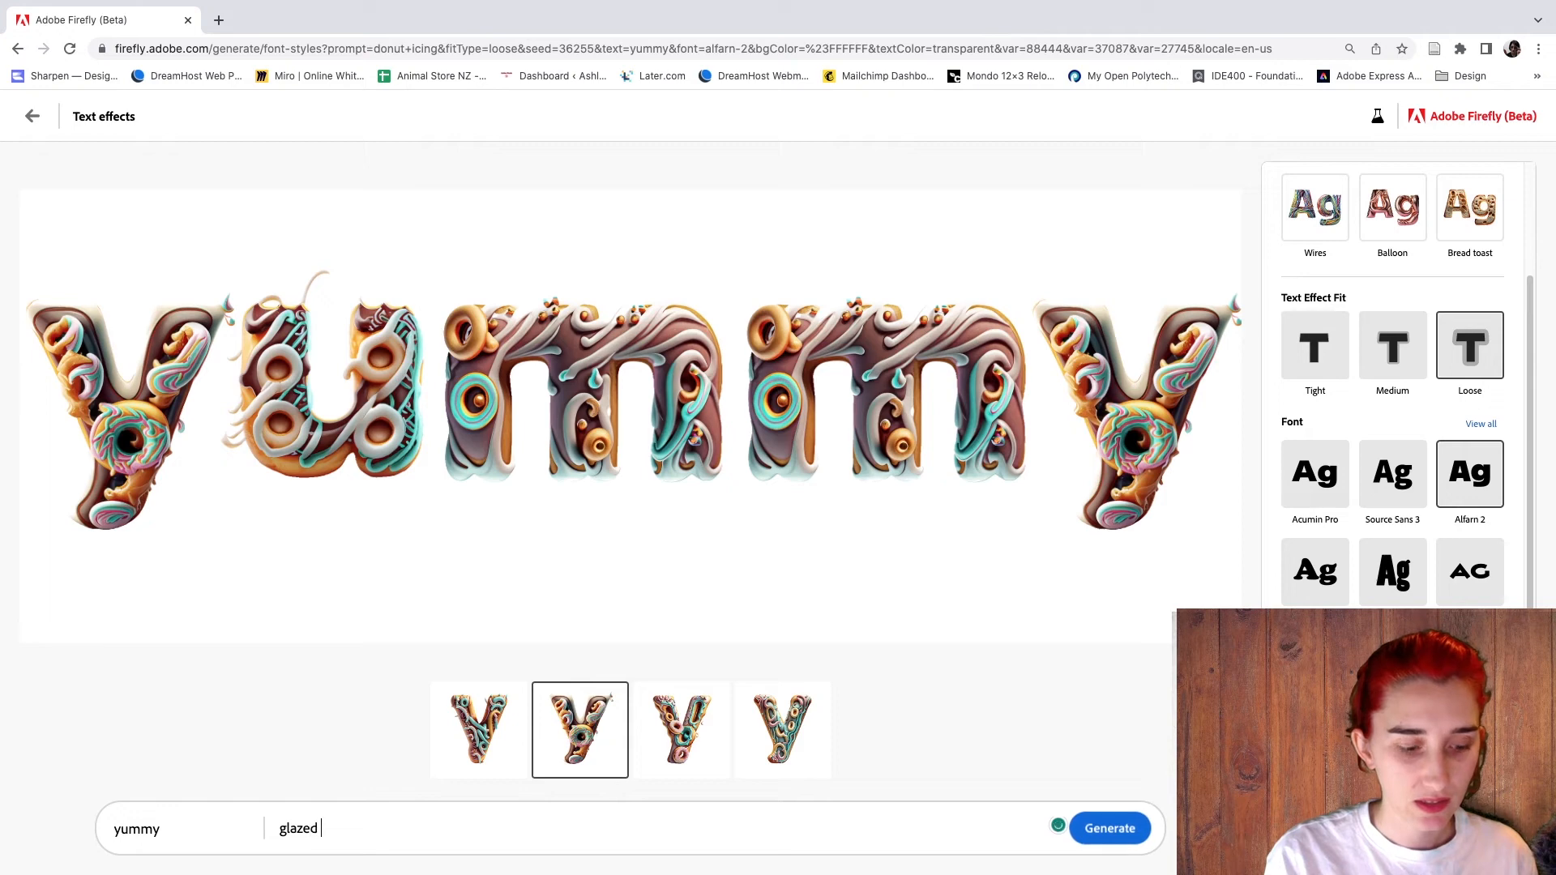
{"action": "type", "text": "donut icing"}
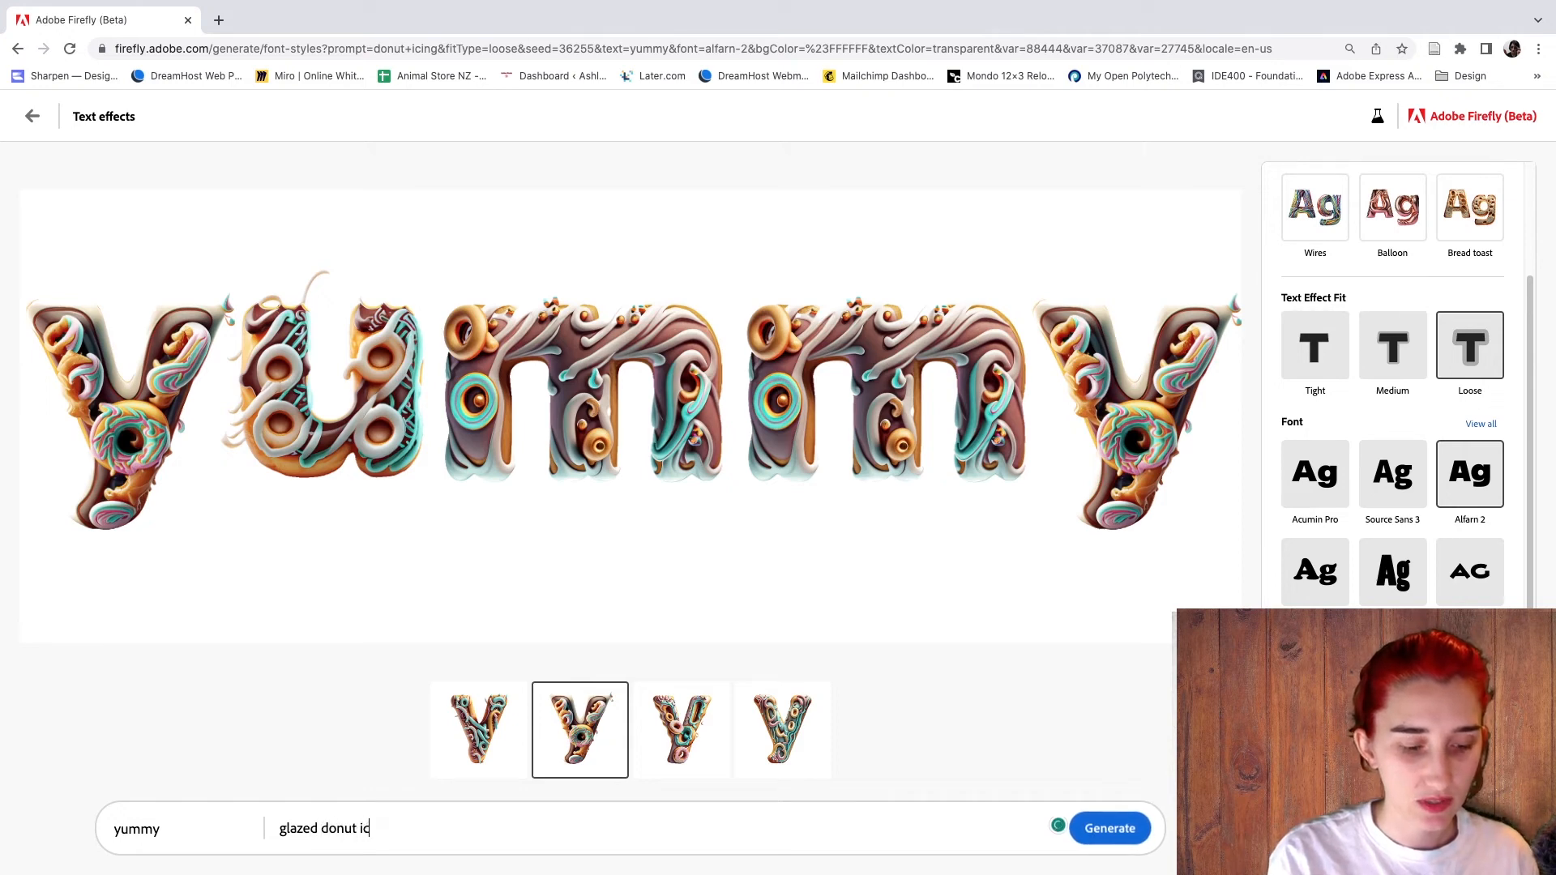
{"action": "type", "text": "dripping"}
{"action": "key", "text": "Return"}
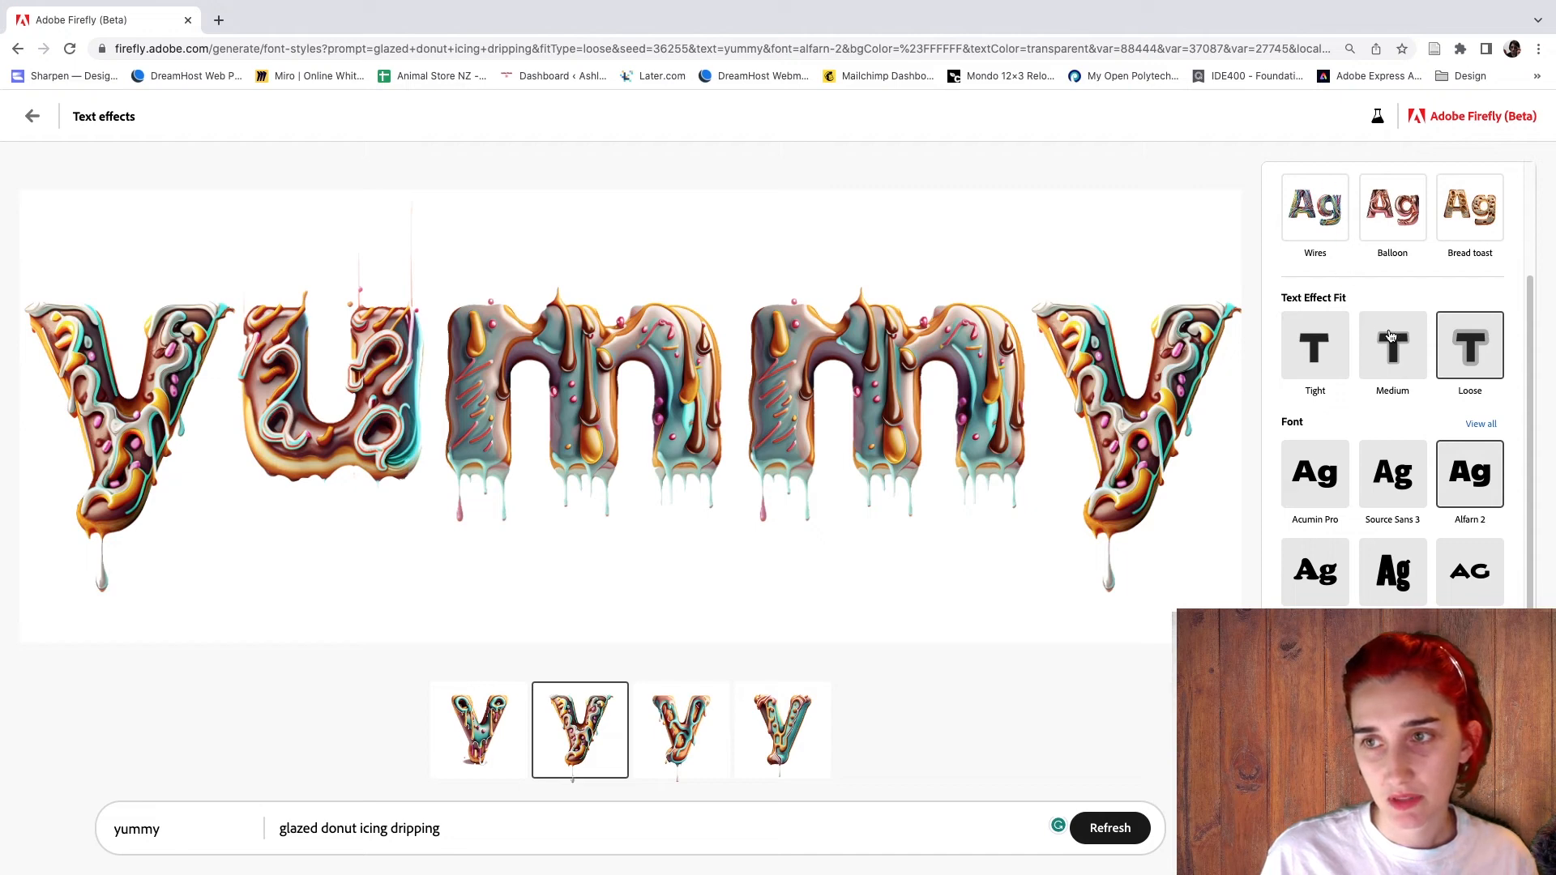
{"action": "scroll", "coordinate": [1378, 365], "scroll_direction": "up", "scroll_amount": 1}
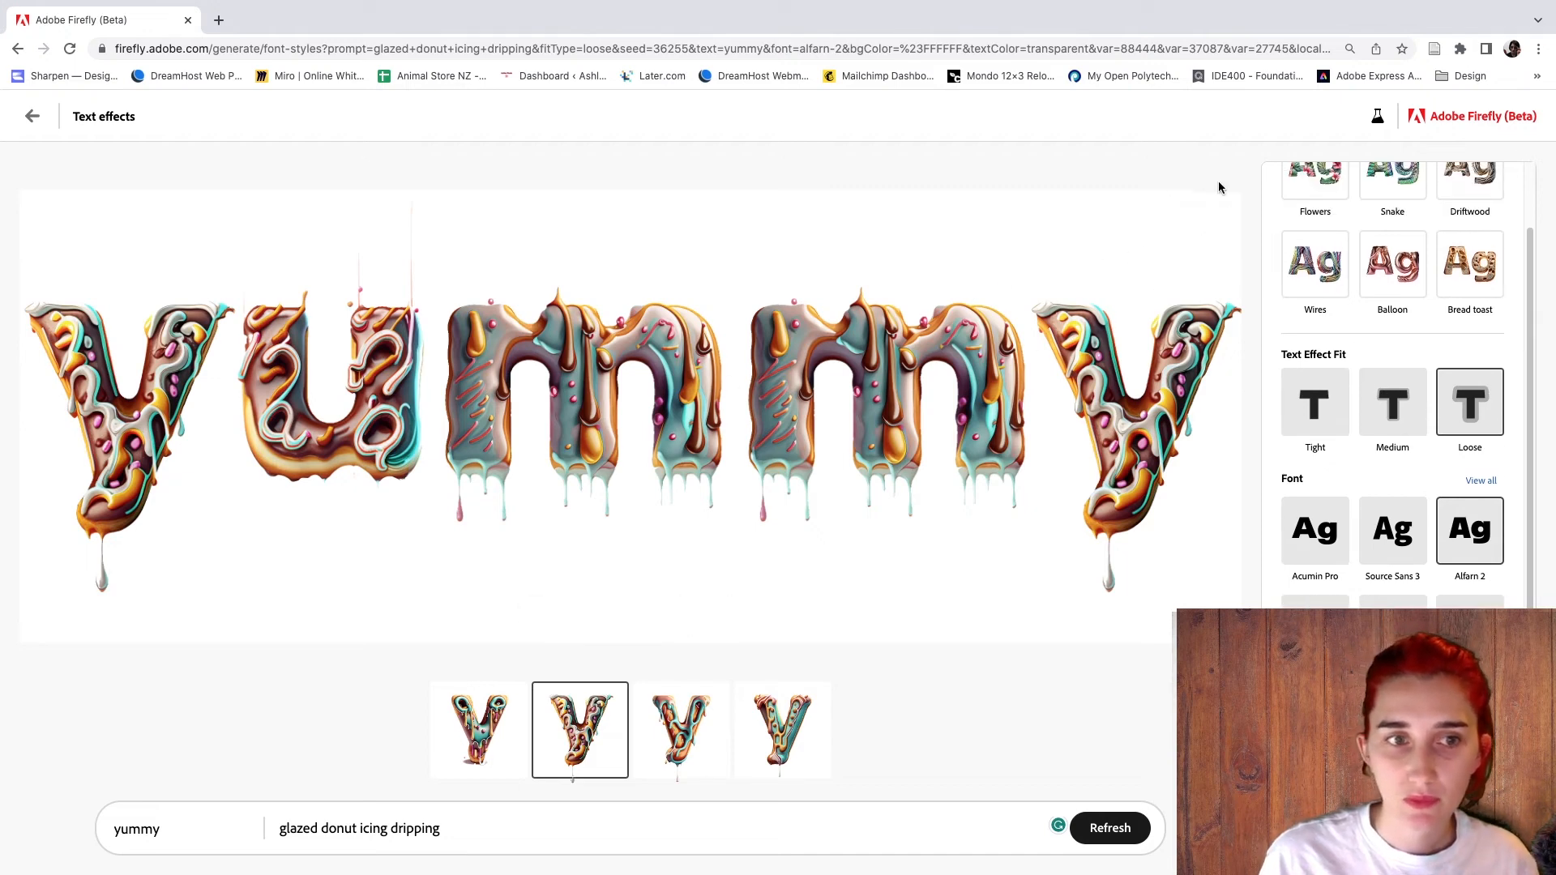
{"action": "left_click", "coordinate": [1217, 214]}
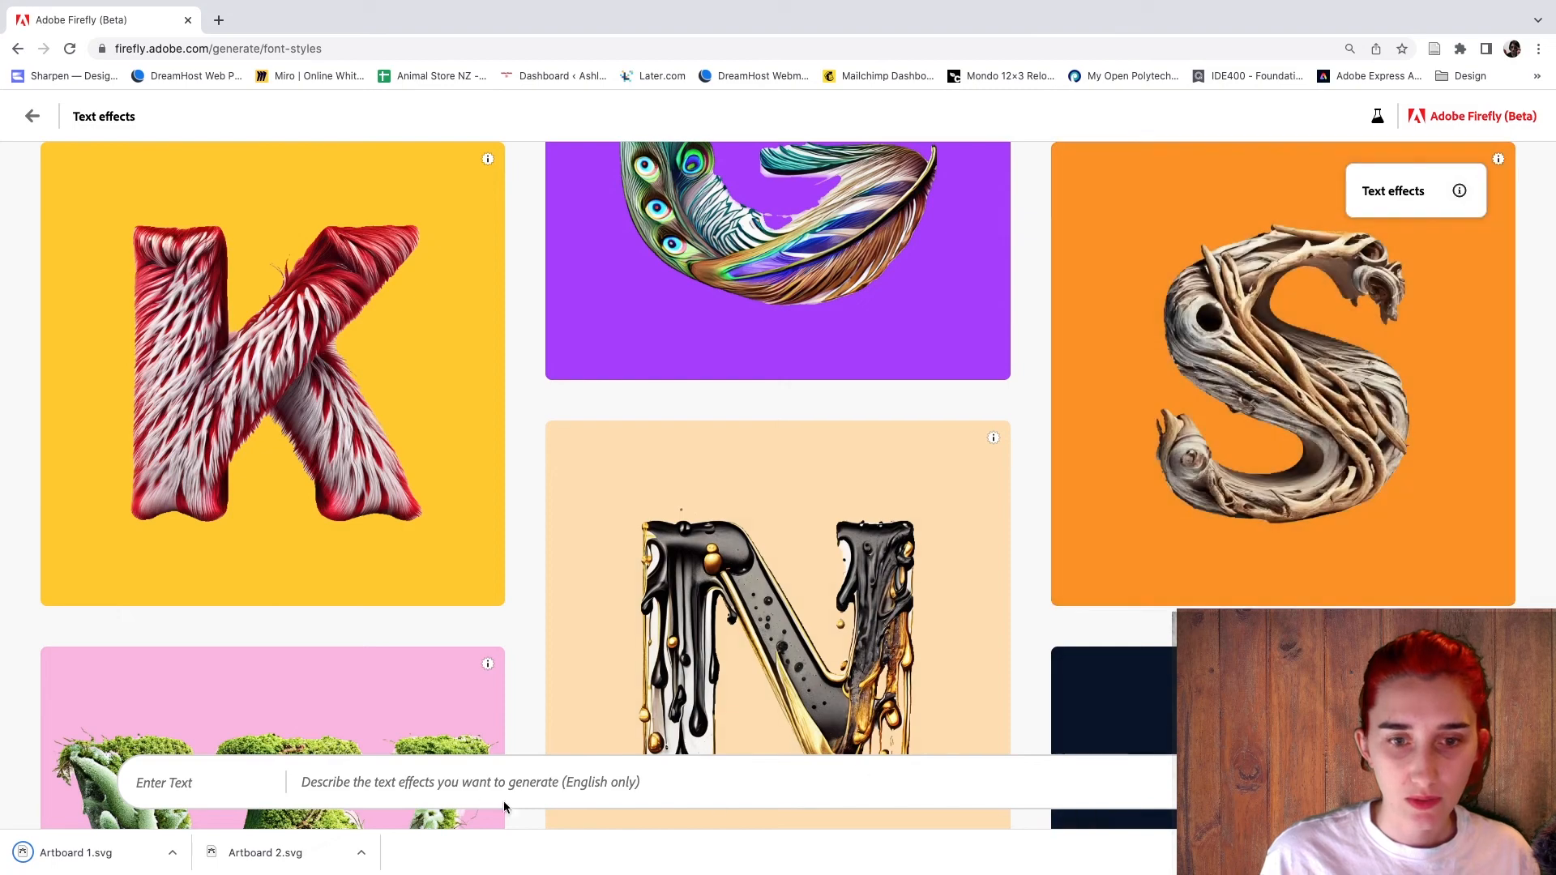
Leave Text effects for the Firefly home page and open the Recolor vectors generator.
{"action": "left_click", "coordinate": [31, 116]}
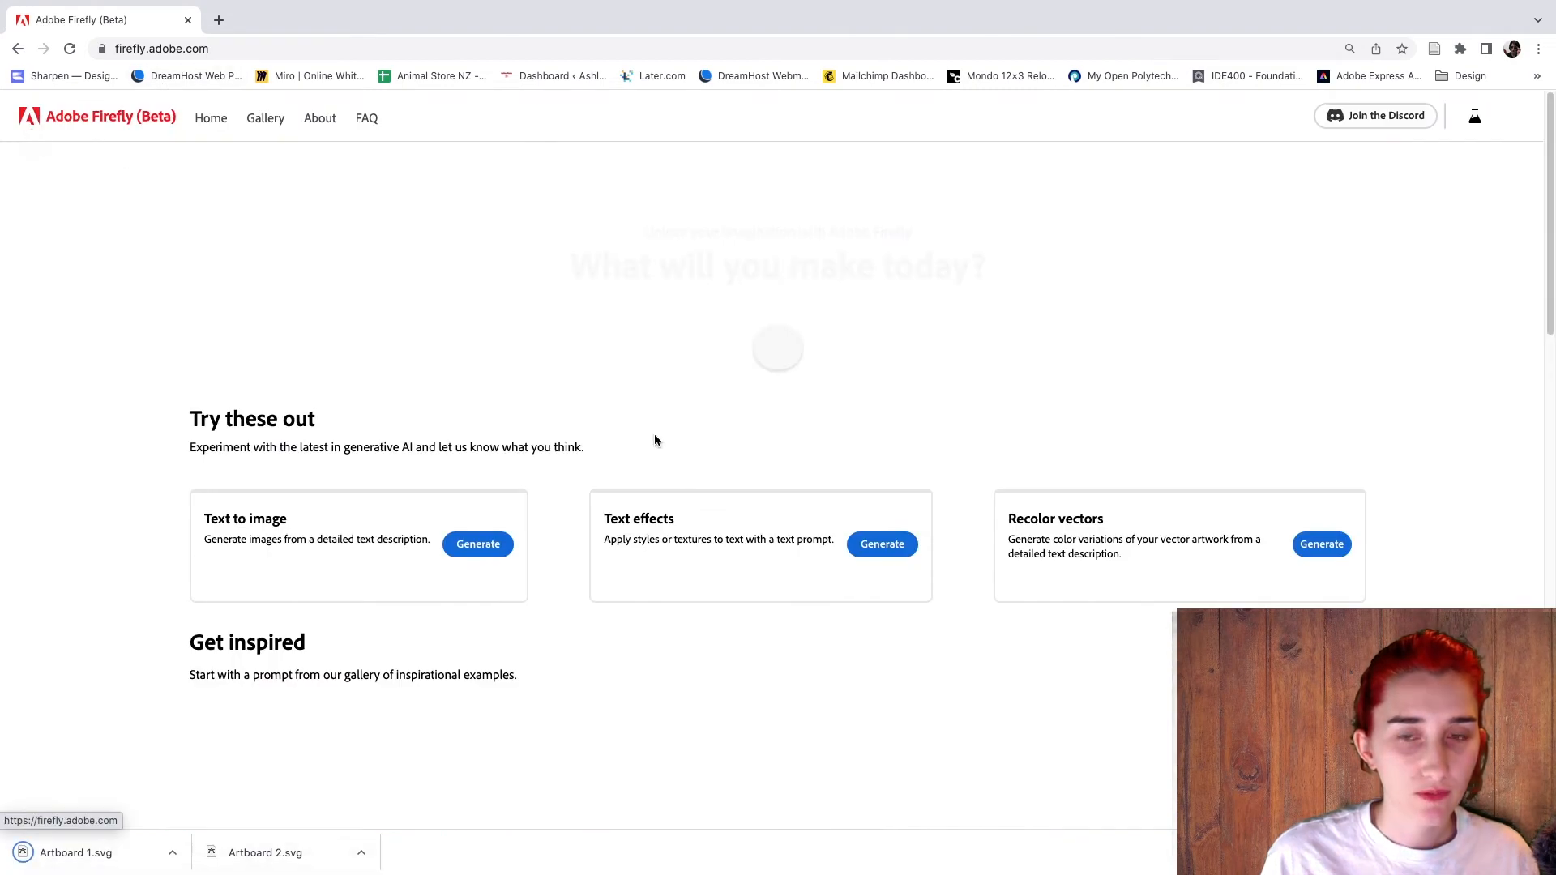
{"action": "scroll", "coordinate": [1264, 665], "scroll_direction": "down", "scroll_amount": 1}
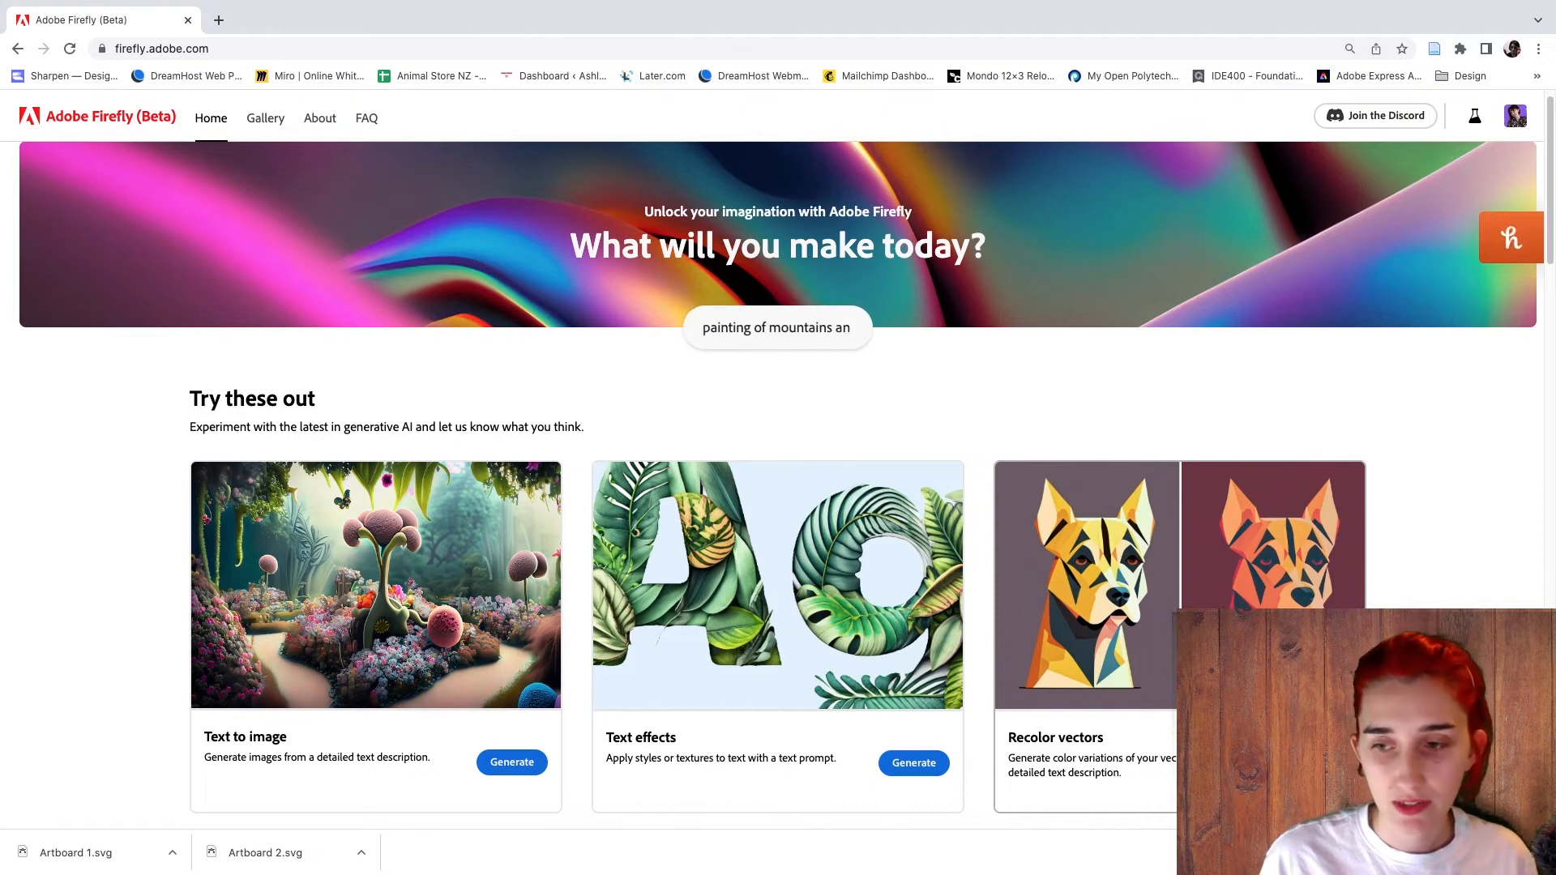
{"action": "scroll", "coordinate": [1264, 665], "scroll_direction": "down", "scroll_amount": 1}
{"action": "left_click", "coordinate": [1316, 731]}
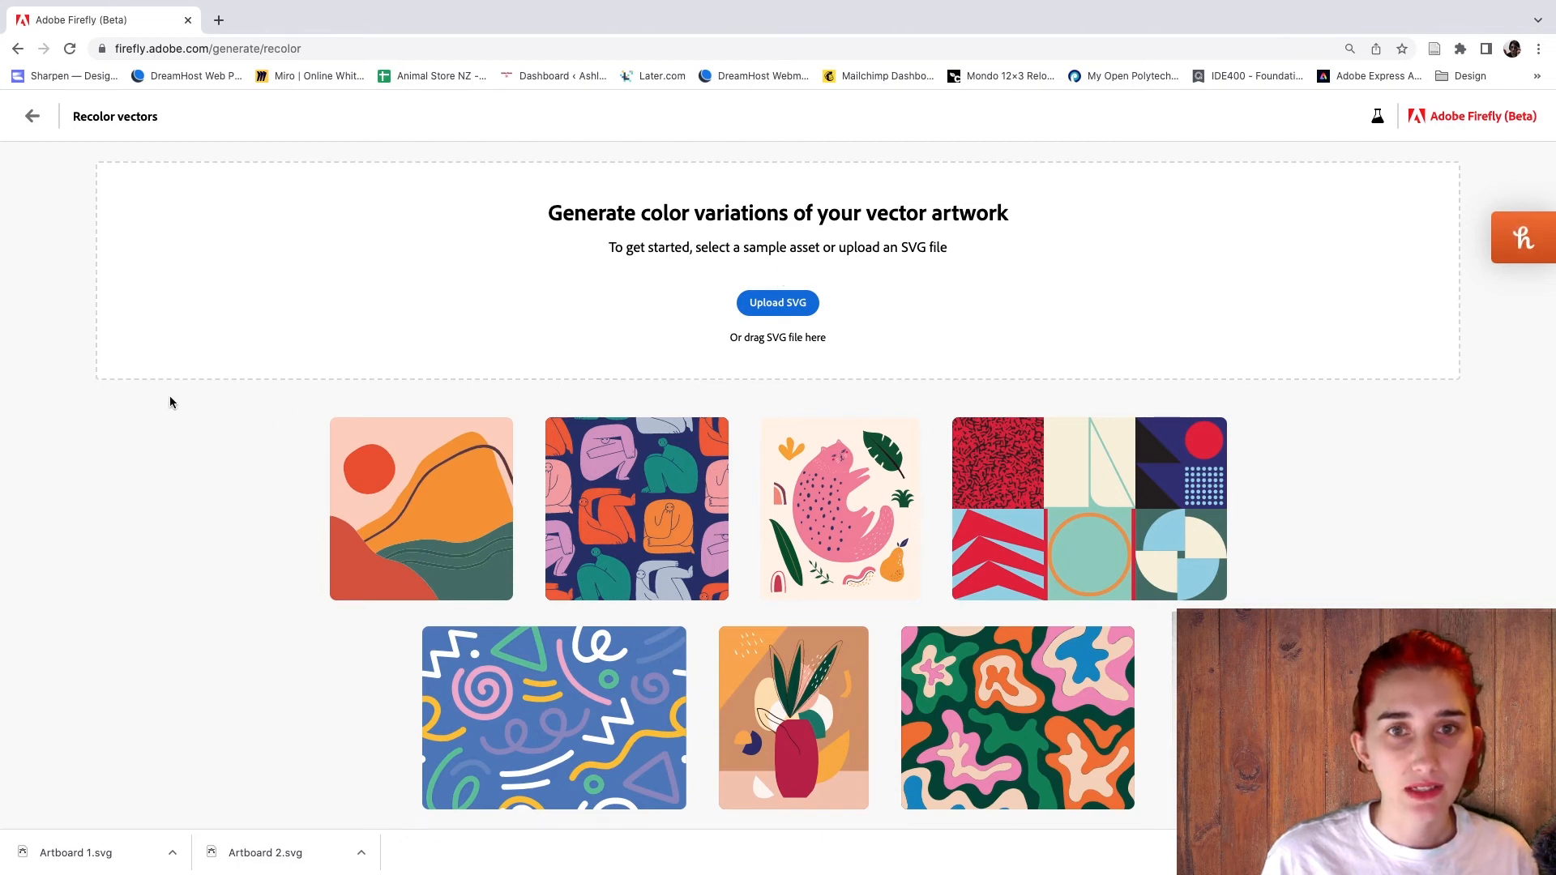
Upload the monstera leaf SVG and generate color variations with the prompt "blues and purples".
{"action": "left_click", "coordinate": [777, 302]}
{"action": "left_click", "coordinate": [1199, 478]}
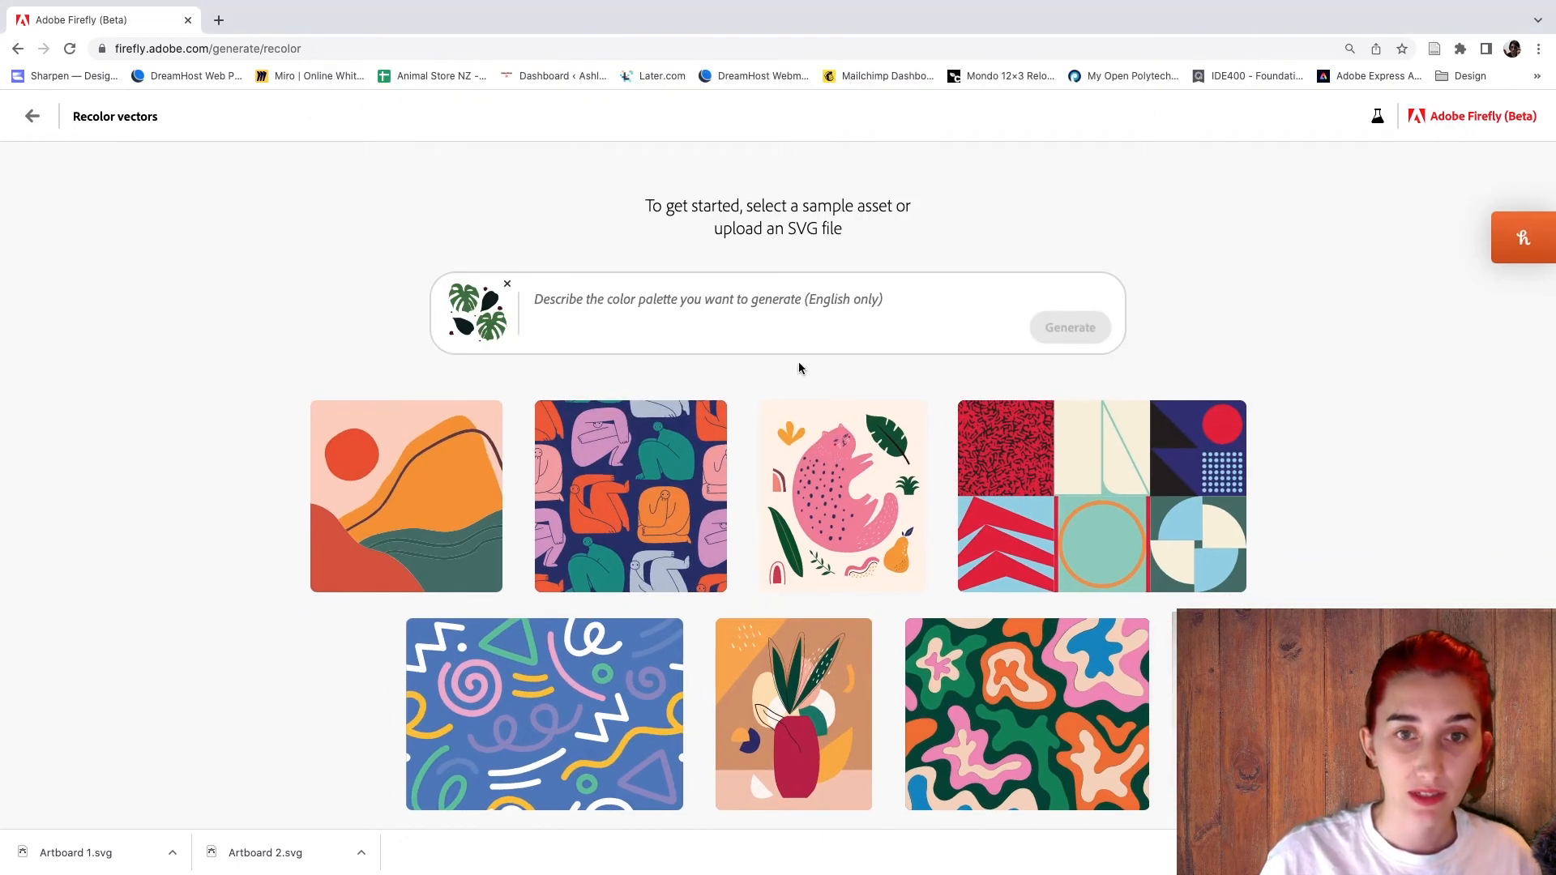
{"action": "left_click", "coordinate": [577, 299]}
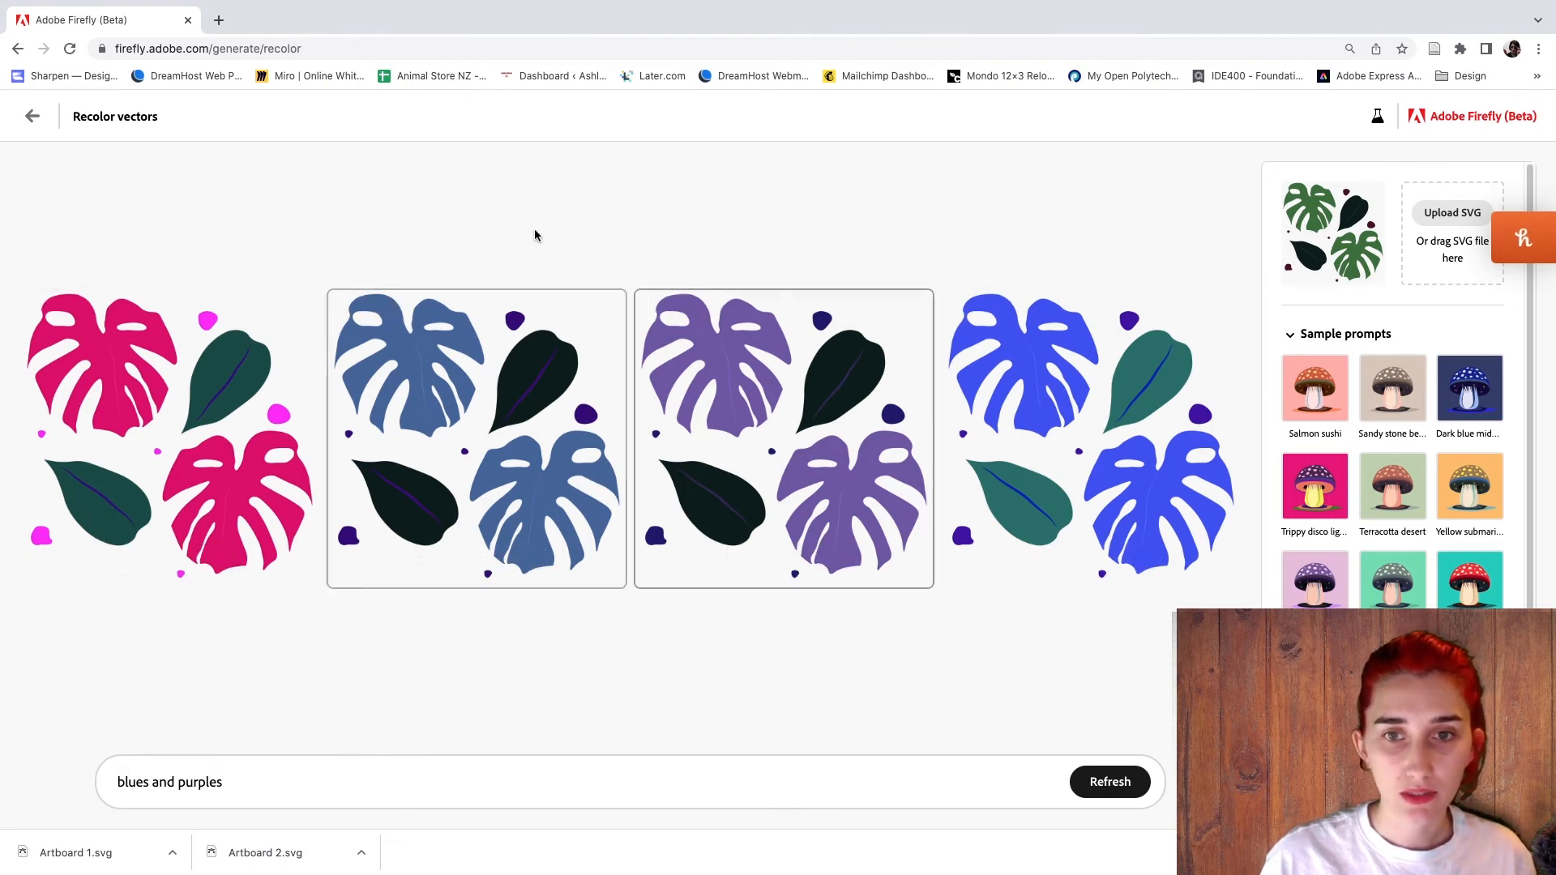
Shuffle the colors of the third leaf variation twice.
{"action": "mouse_move", "coordinate": [804, 361]}
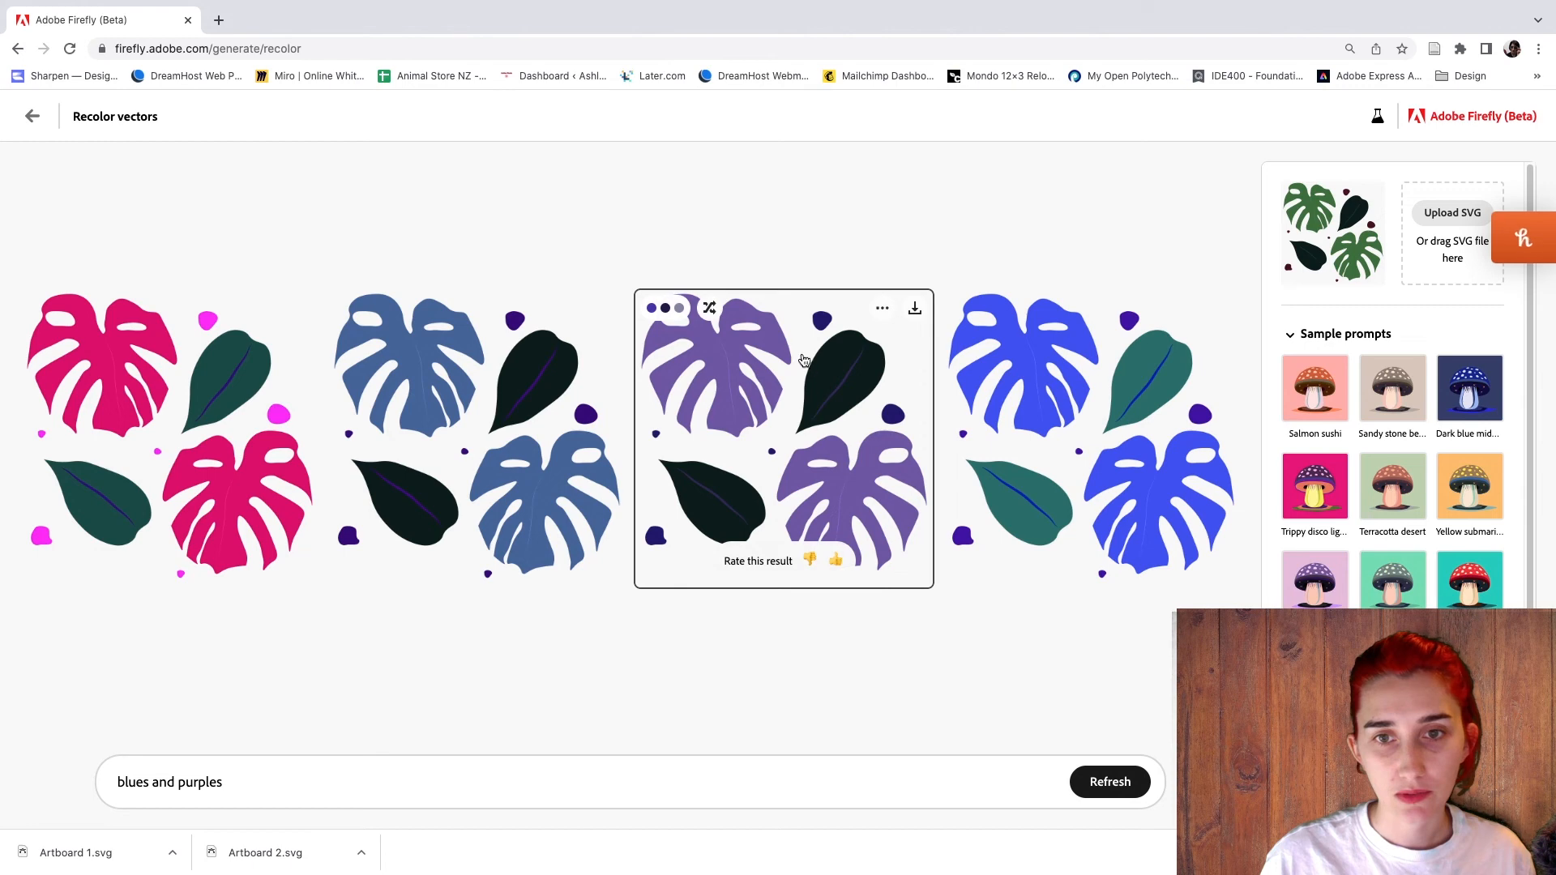
{"action": "left_click", "coordinate": [710, 309]}
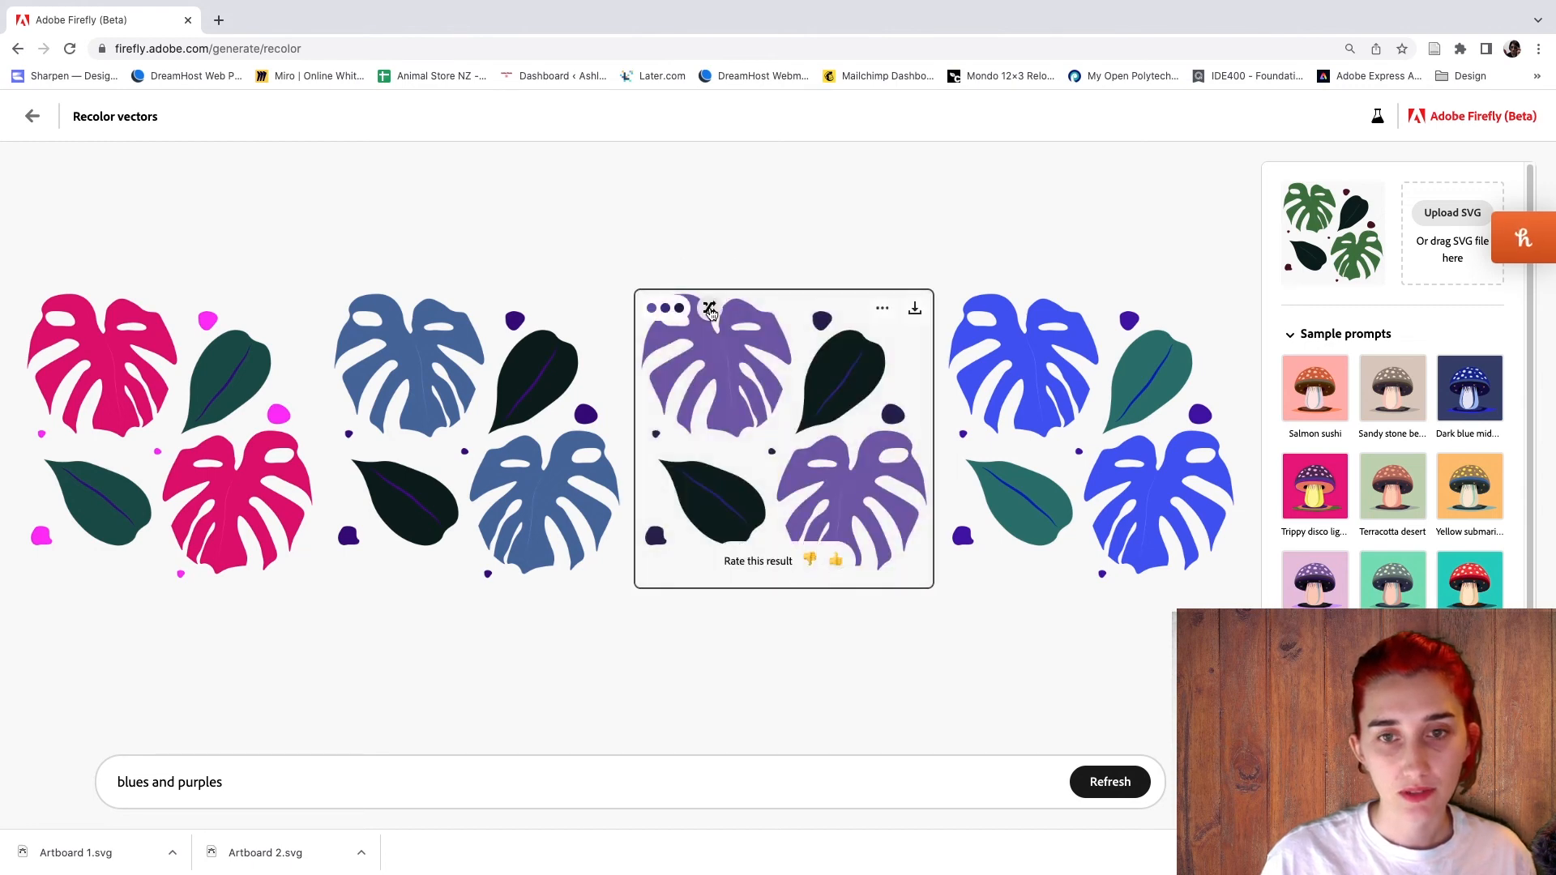
{"action": "left_click", "coordinate": [710, 309]}
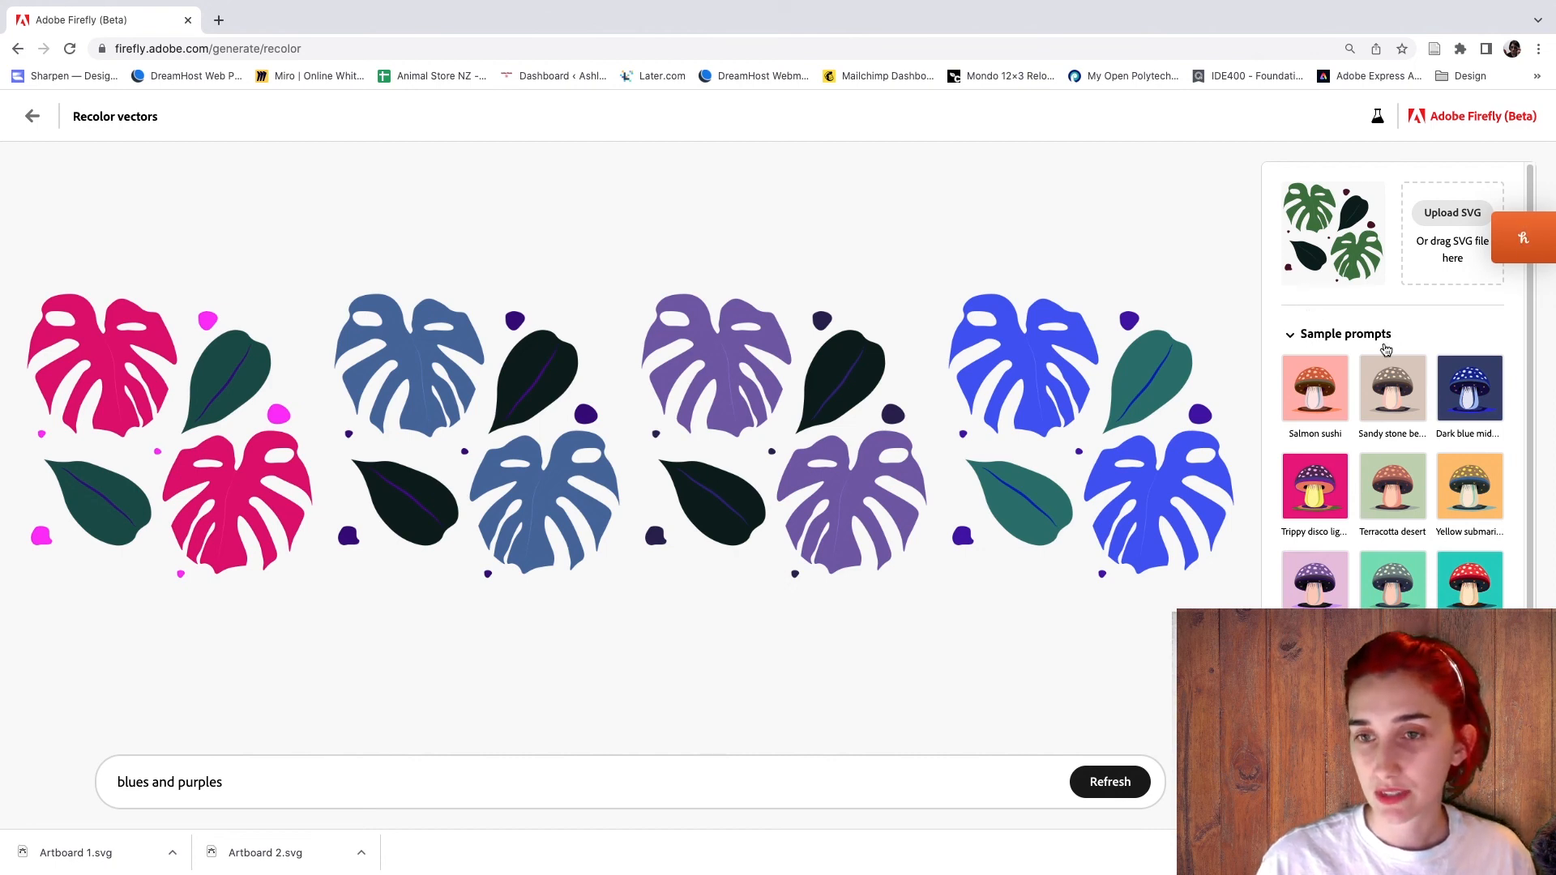
Recolor the leaf artwork with the "Lavender storm" sample prompt.
{"action": "scroll", "coordinate": [1458, 569], "scroll_direction": "down", "scroll_amount": 1}
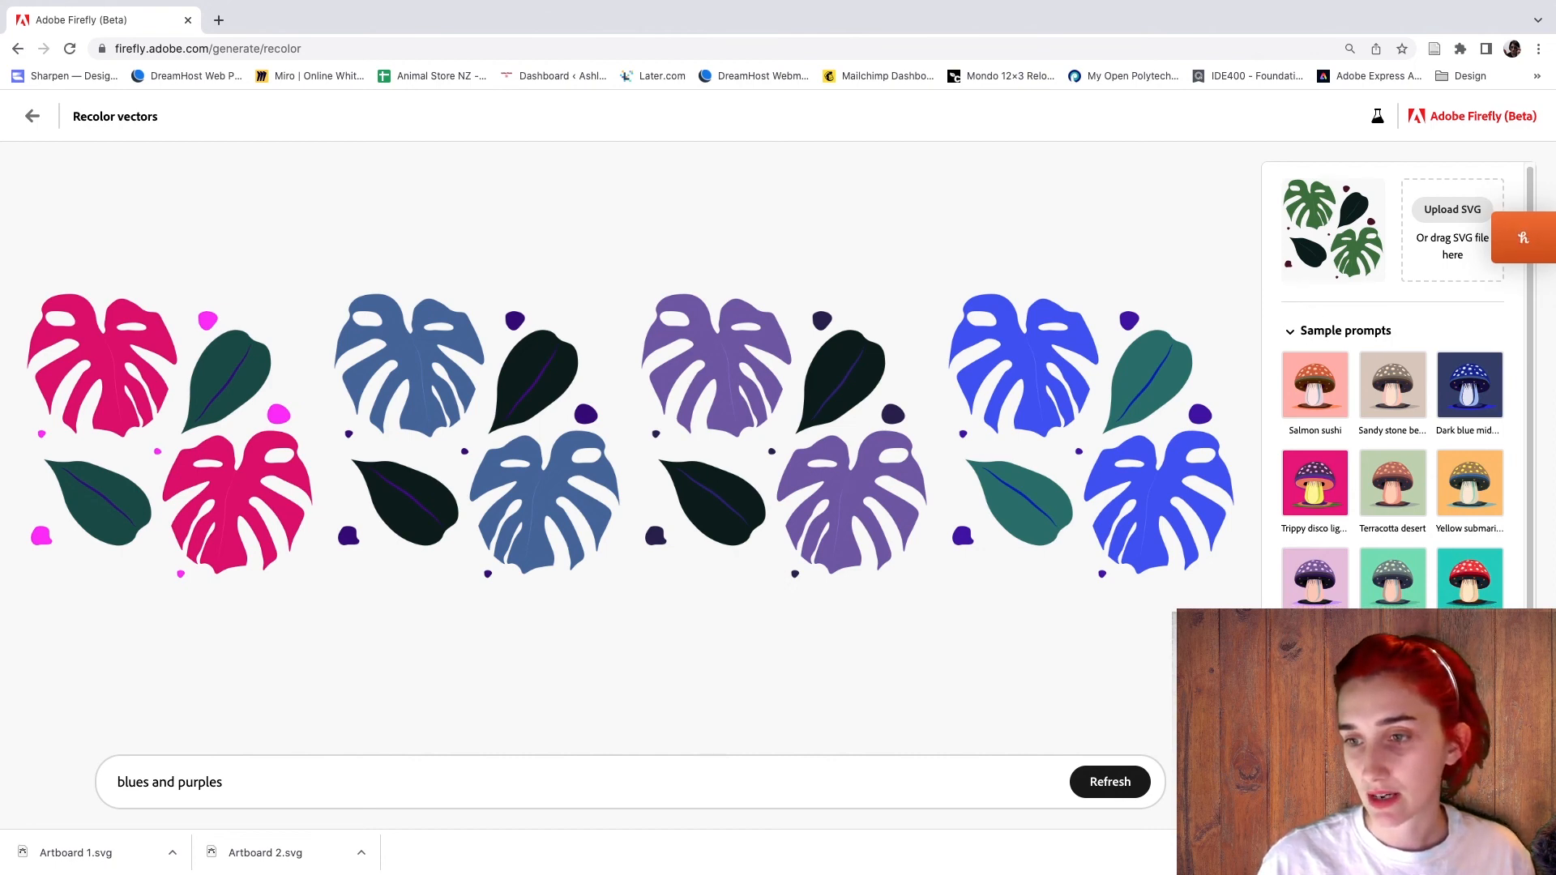
{"action": "left_click", "coordinate": [1317, 565]}
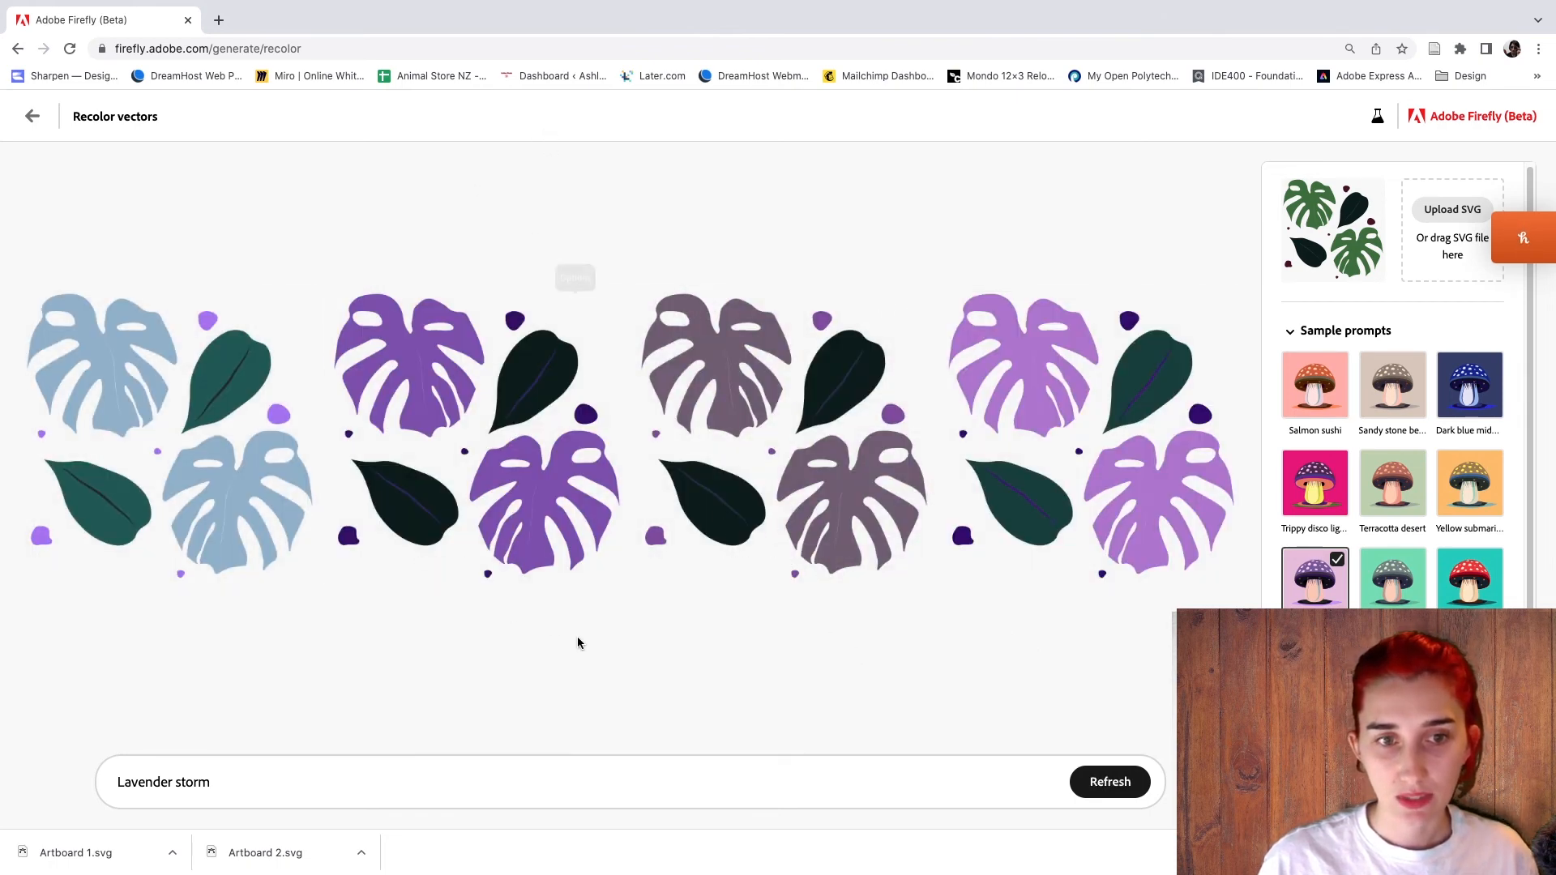
{"action": "mouse_move", "coordinate": [507, 464]}
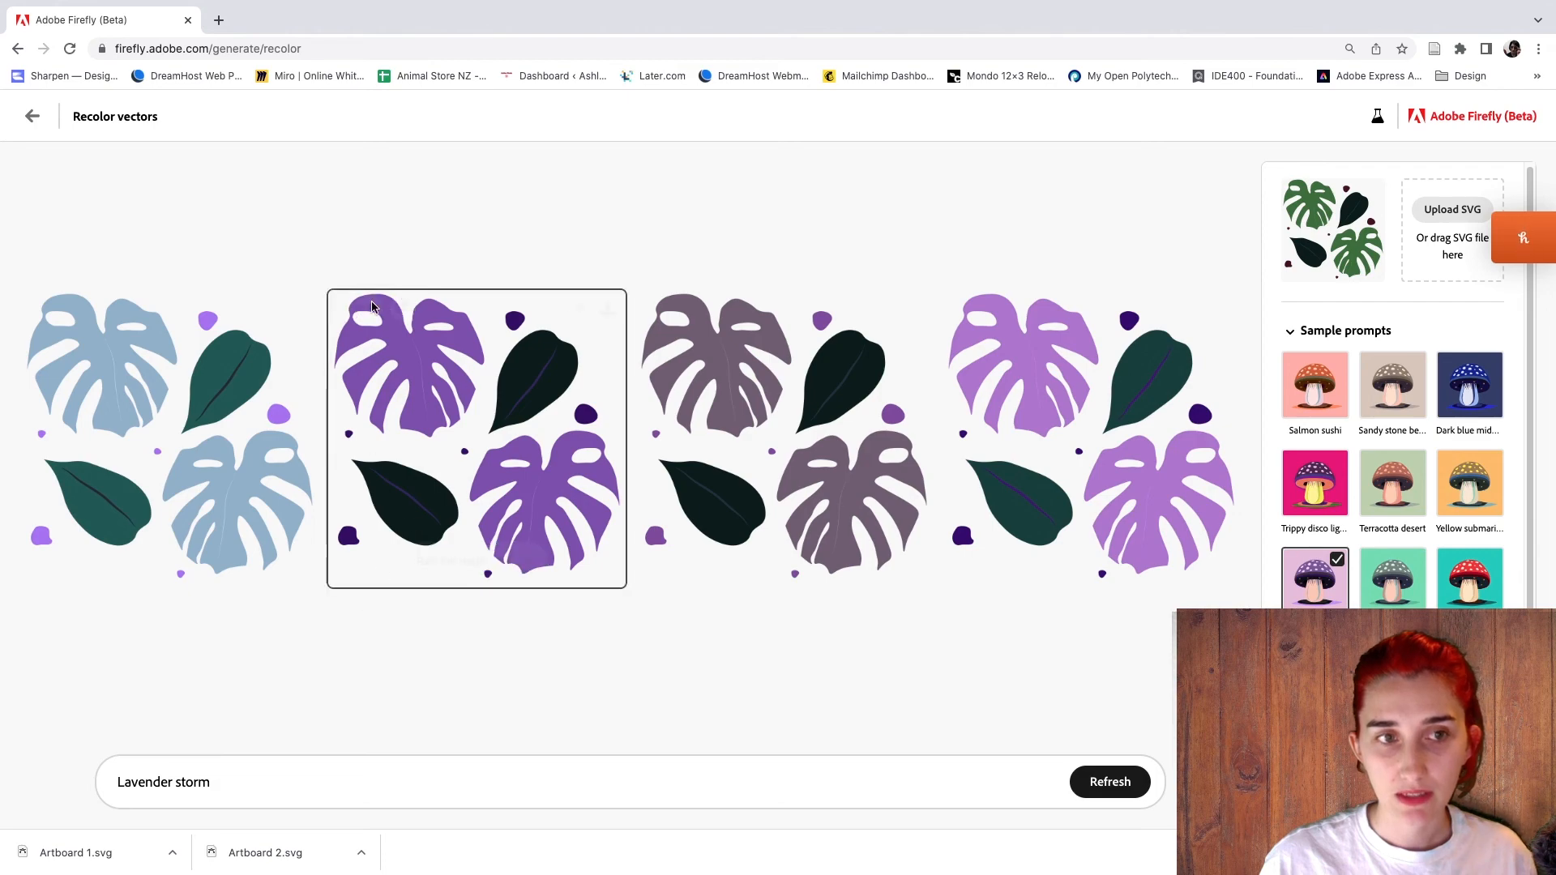
Return to the Firefly home page and look through the inspiration gallery and the features listed as in exploration.
{"action": "left_click", "coordinate": [18, 49]}
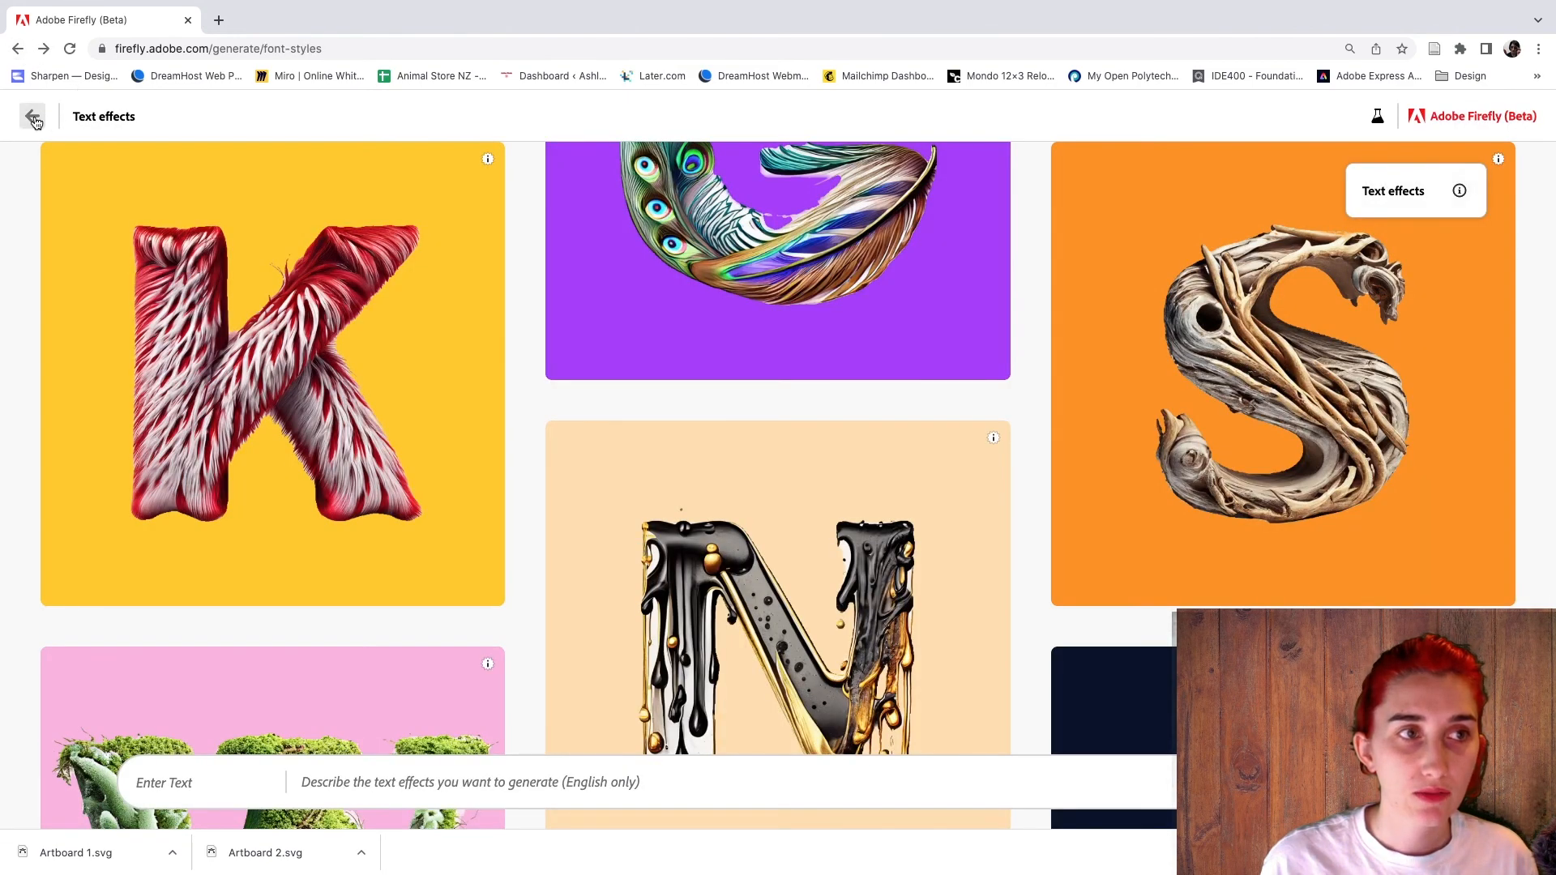
{"action": "left_click", "coordinate": [32, 117]}
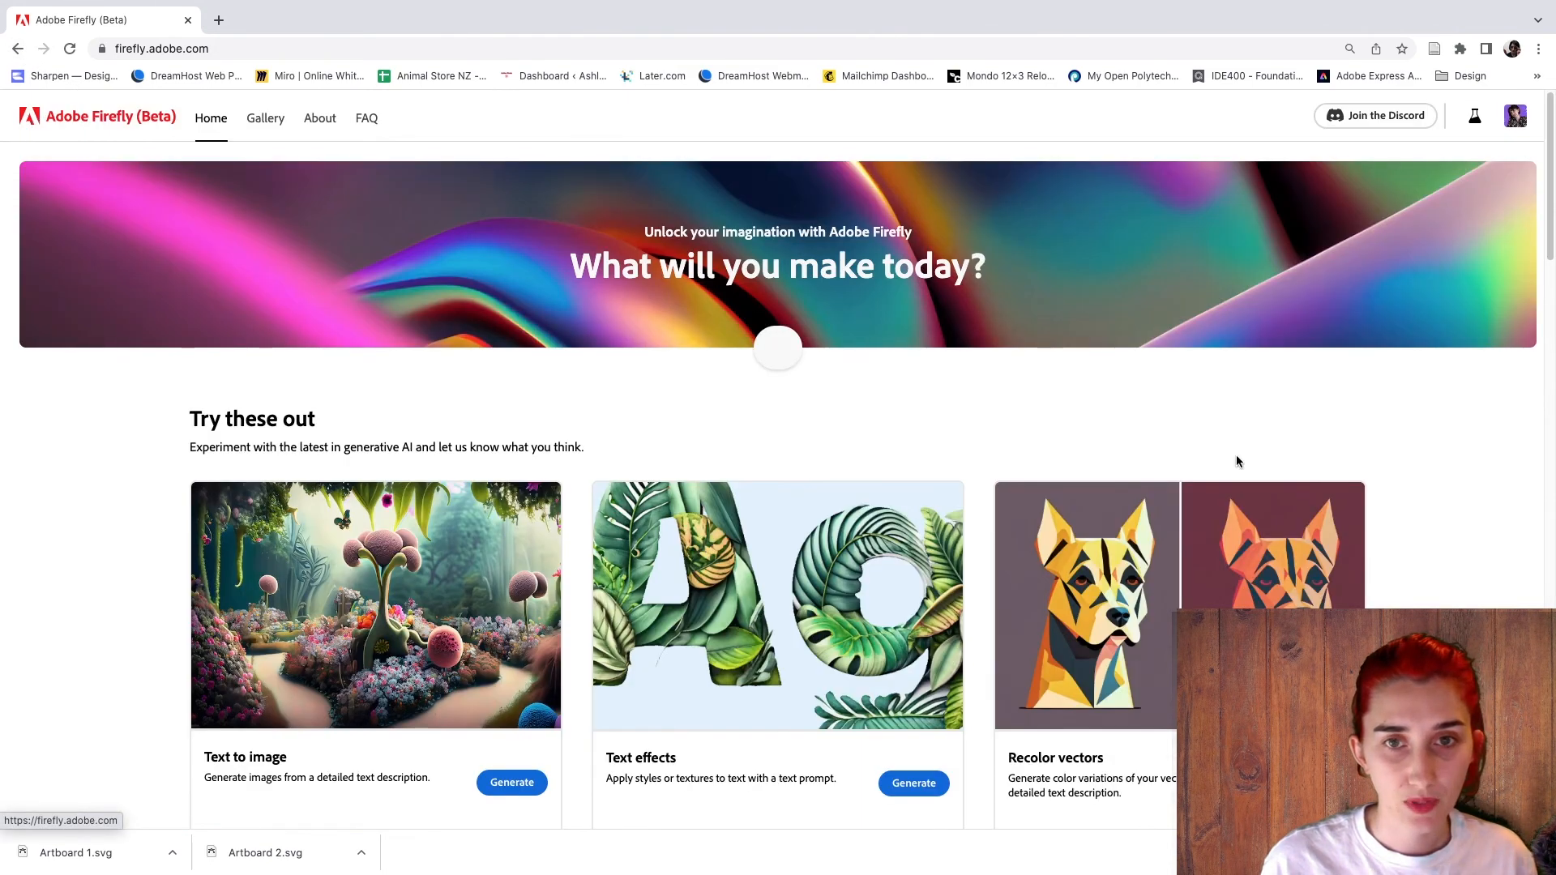
{"action": "scroll", "coordinate": [1378, 462], "scroll_direction": "down", "scroll_amount": 6}
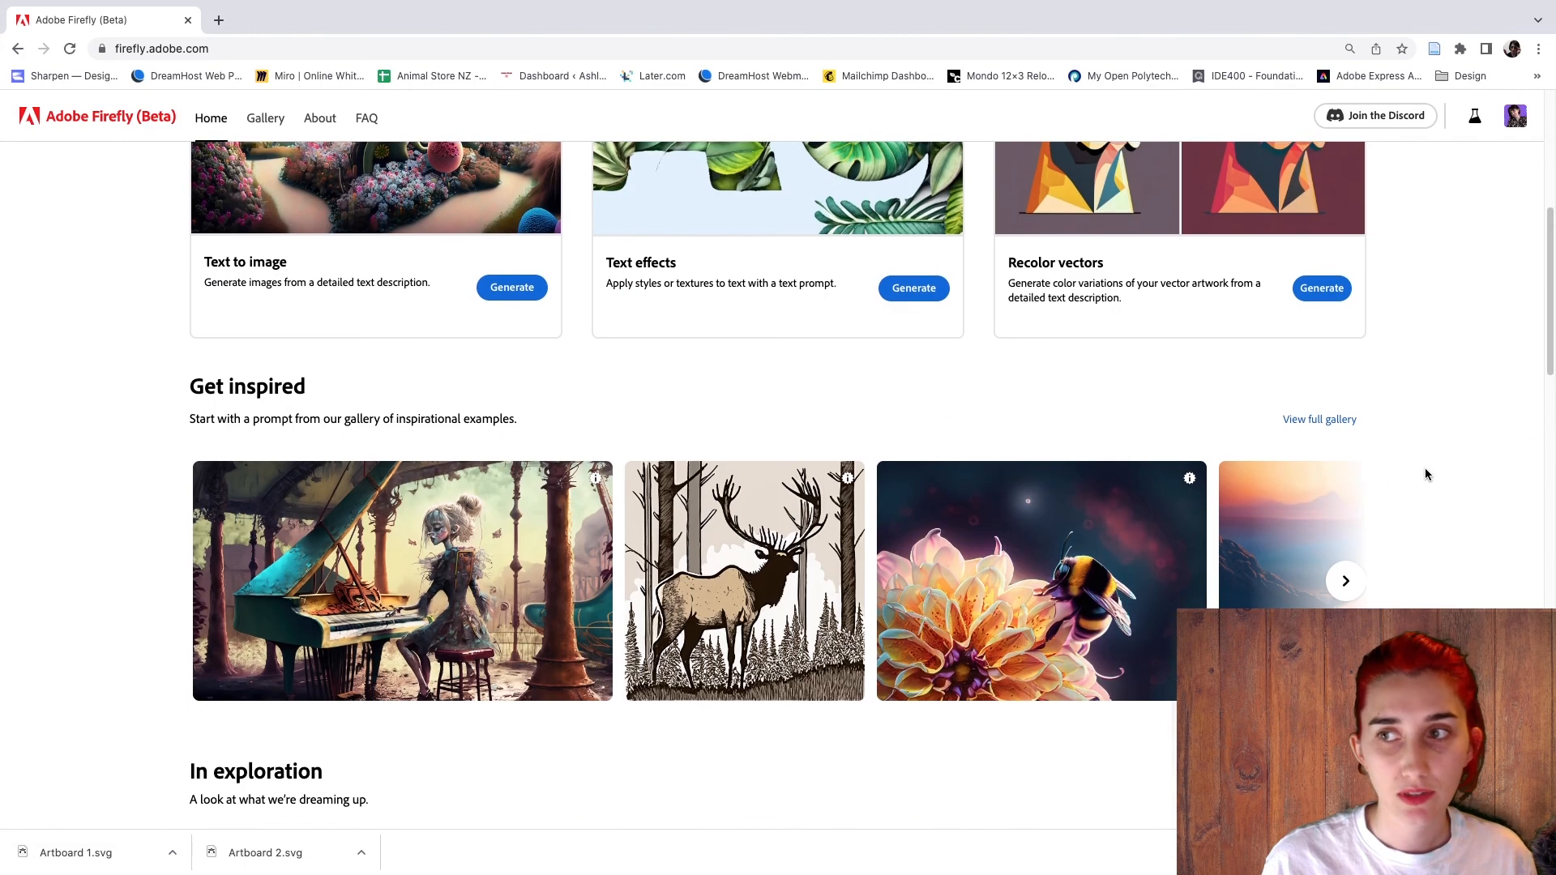
{"action": "scroll", "coordinate": [1418, 461], "scroll_direction": "down", "scroll_amount": 2}
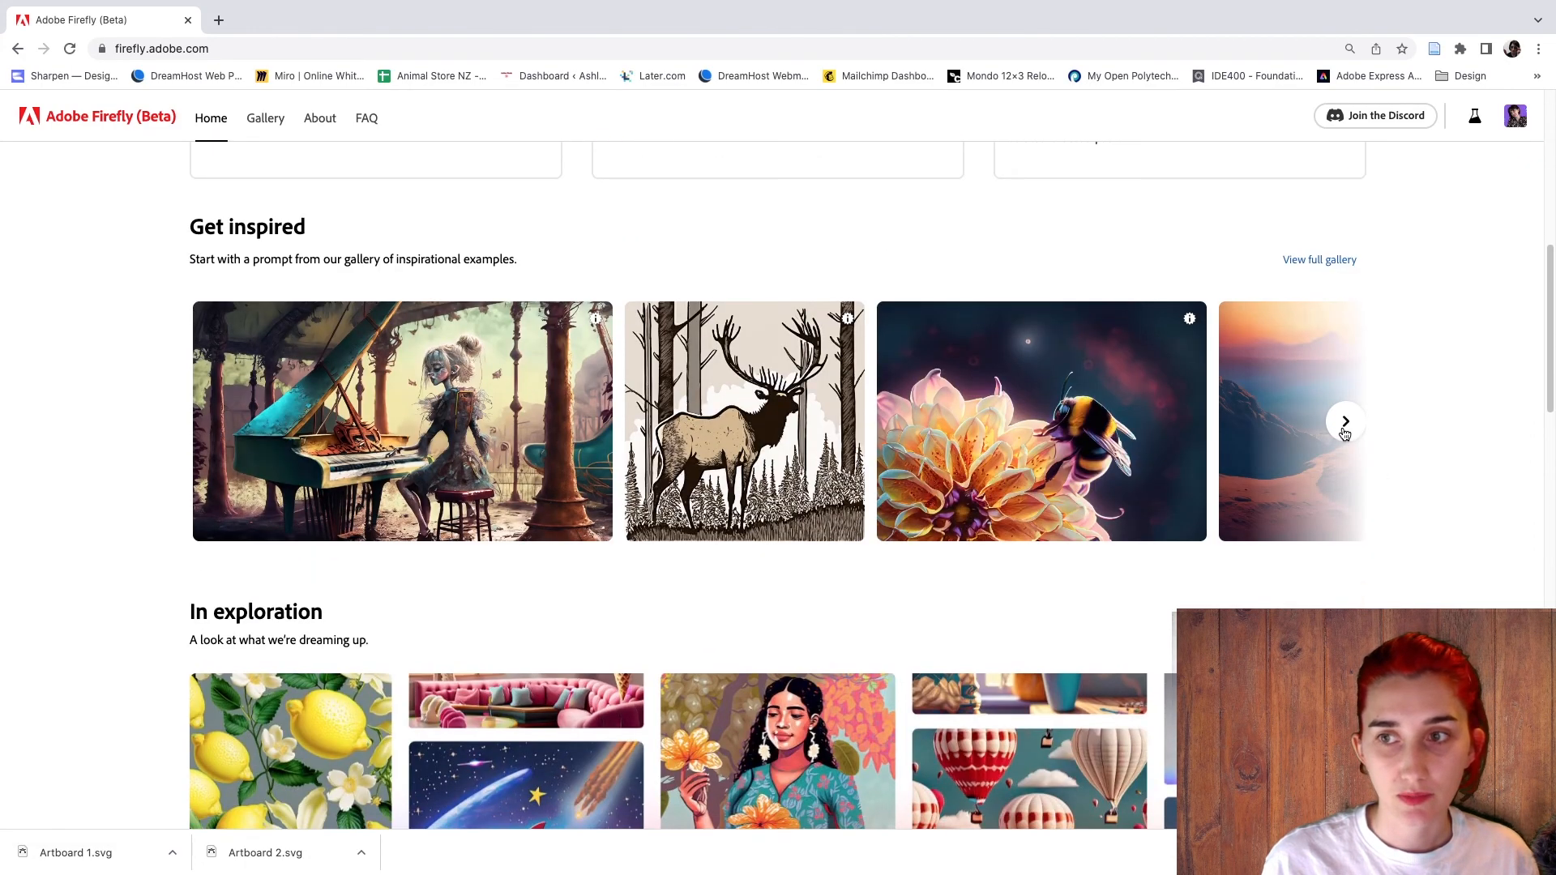
{"action": "scroll", "coordinate": [1429, 504], "scroll_direction": "down", "scroll_amount": 15}
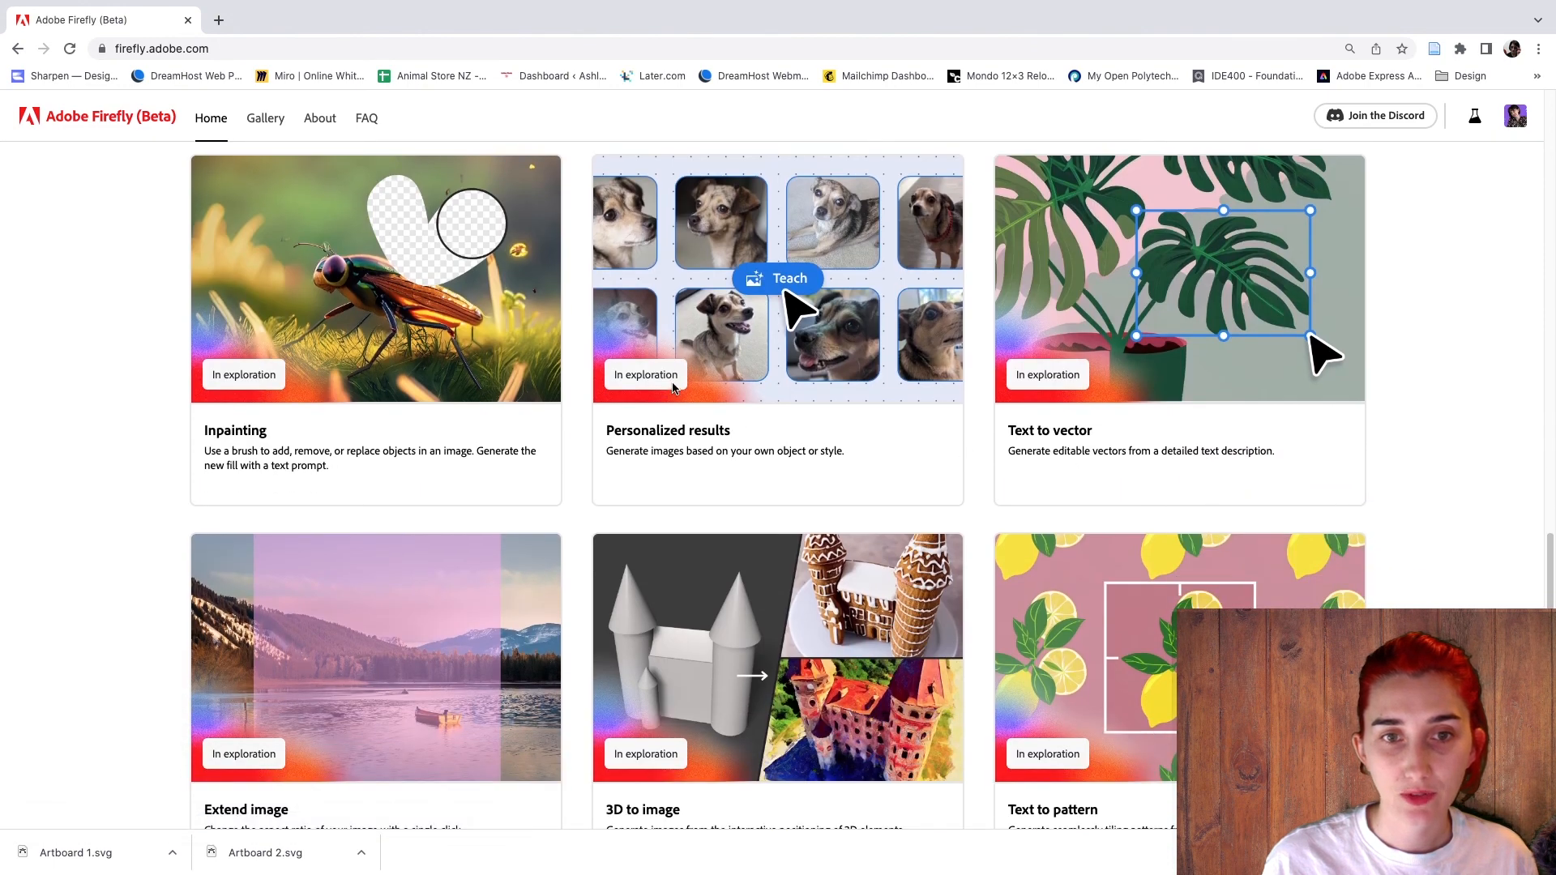
{"action": "scroll", "coordinate": [1459, 496], "scroll_direction": "down", "scroll_amount": 5}
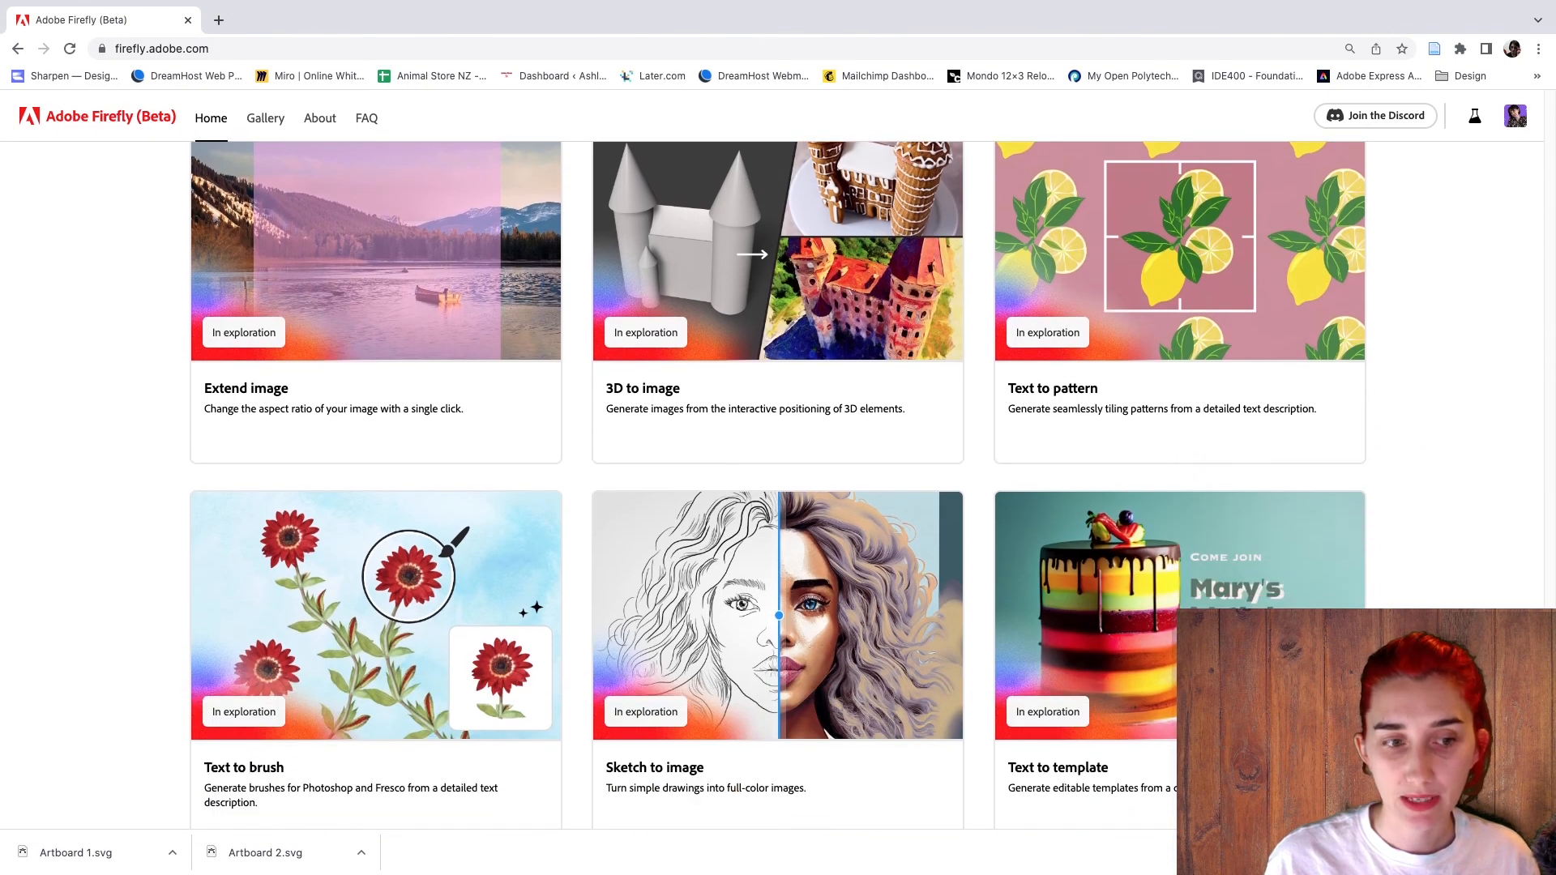
{"action": "scroll", "coordinate": [778, 485], "scroll_direction": "down", "scroll_amount": 2}
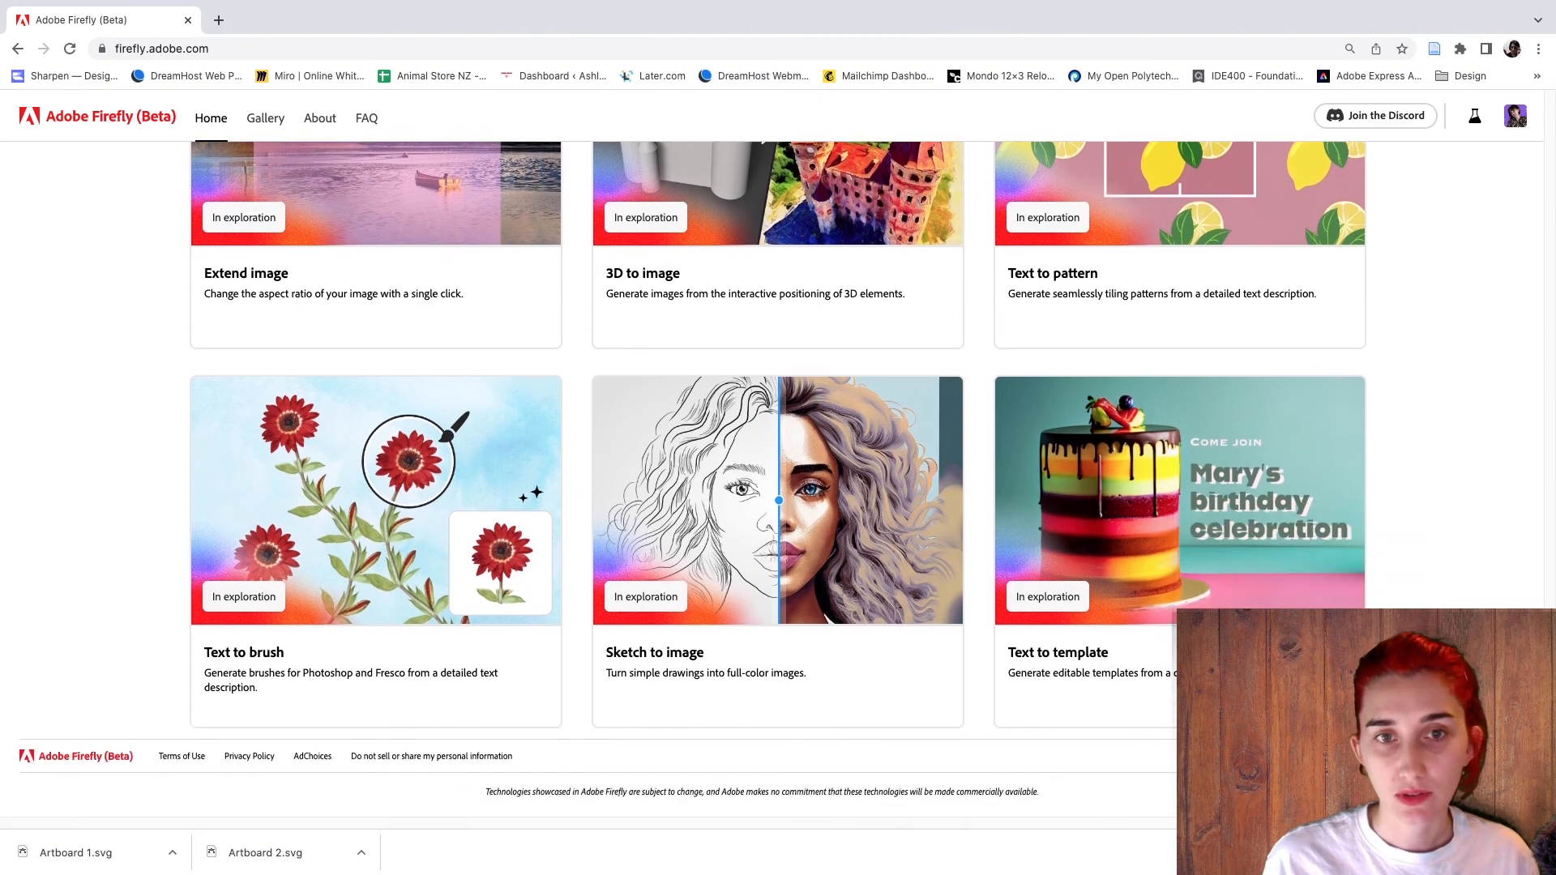
{"action": "scroll", "coordinate": [778, 485], "scroll_direction": "up", "scroll_amount": 6}
{"action": "scroll", "coordinate": [778, 486], "scroll_direction": "up", "scroll_amount": 1}
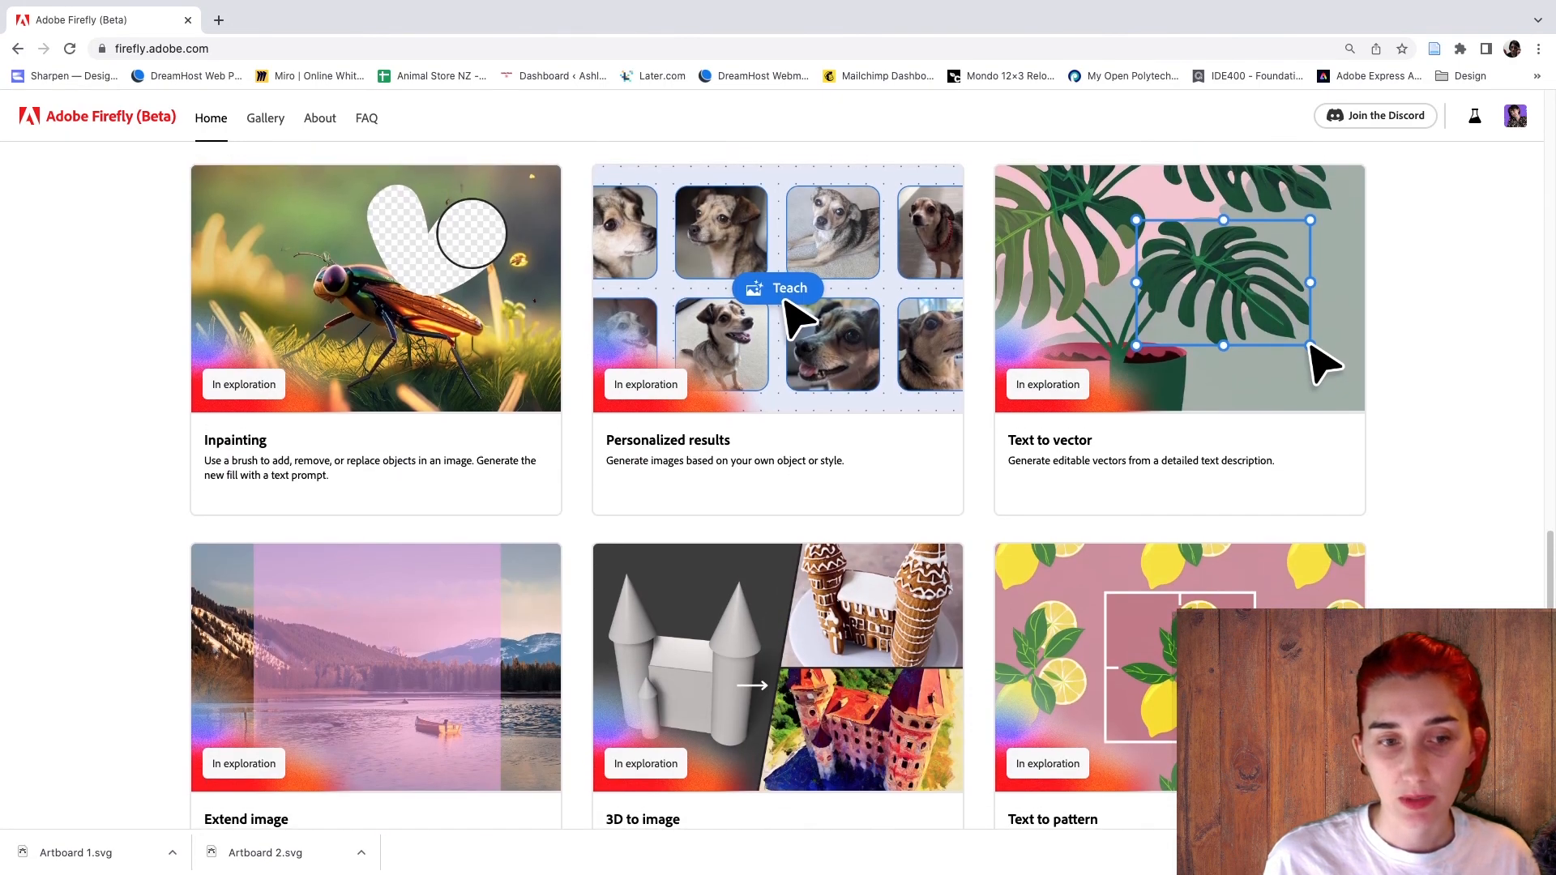
{"action": "scroll", "coordinate": [778, 486], "scroll_direction": "down", "scroll_amount": 2}
{"action": "scroll", "coordinate": [778, 486], "scroll_direction": "up", "scroll_amount": 5}
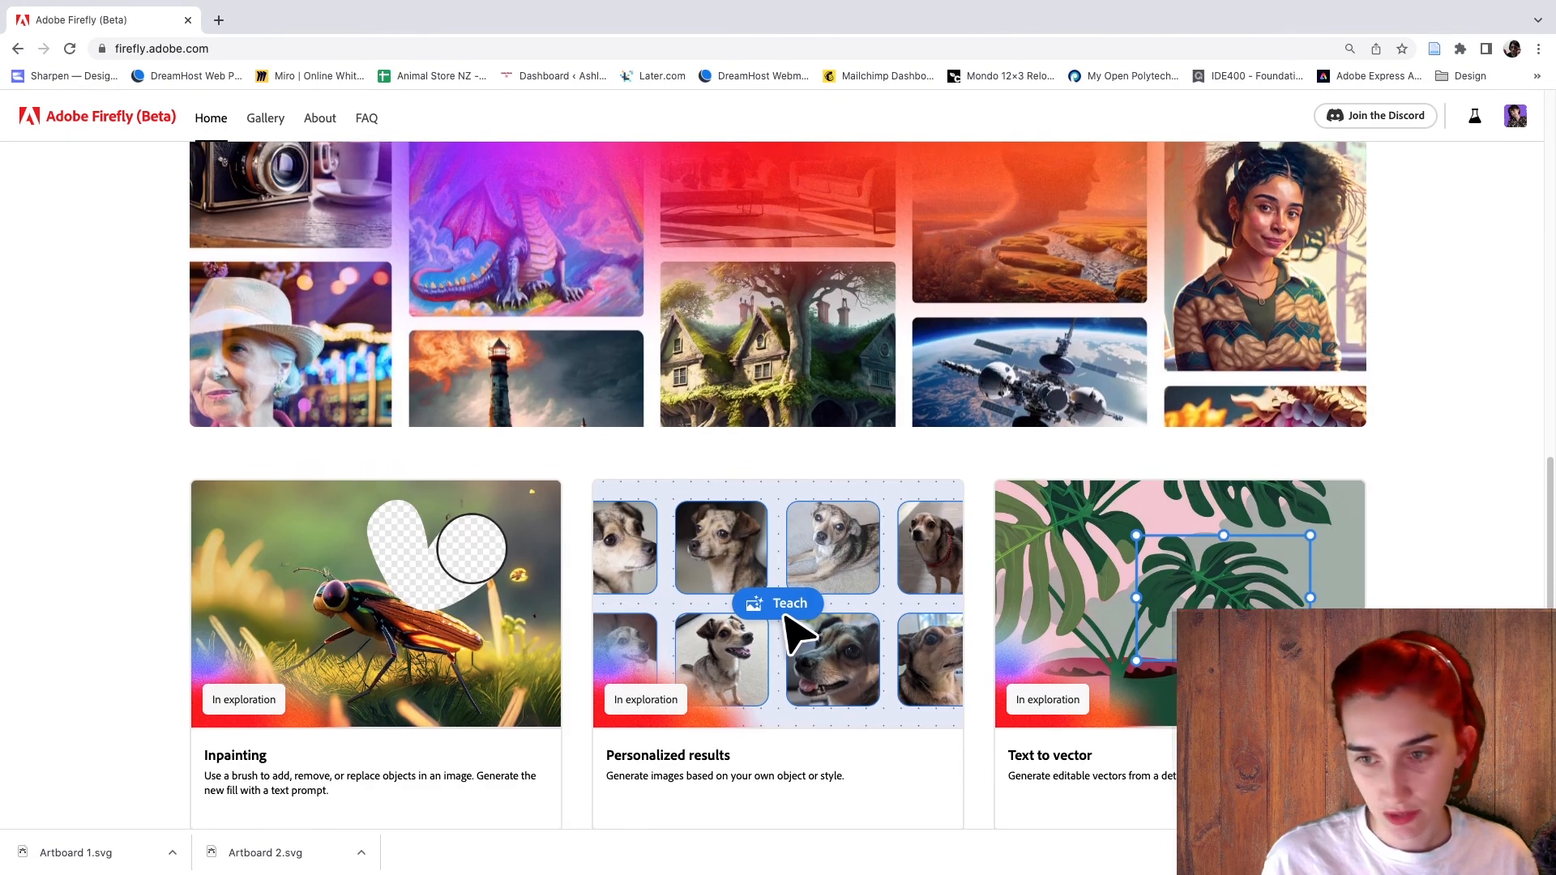
{"action": "scroll", "coordinate": [778, 487], "scroll_direction": "down", "scroll_amount": 3}
{"action": "scroll", "coordinate": [778, 487], "scroll_direction": "up", "scroll_amount": 10}
{"action": "scroll", "coordinate": [135, 498], "scroll_direction": "up", "scroll_amount": 10}
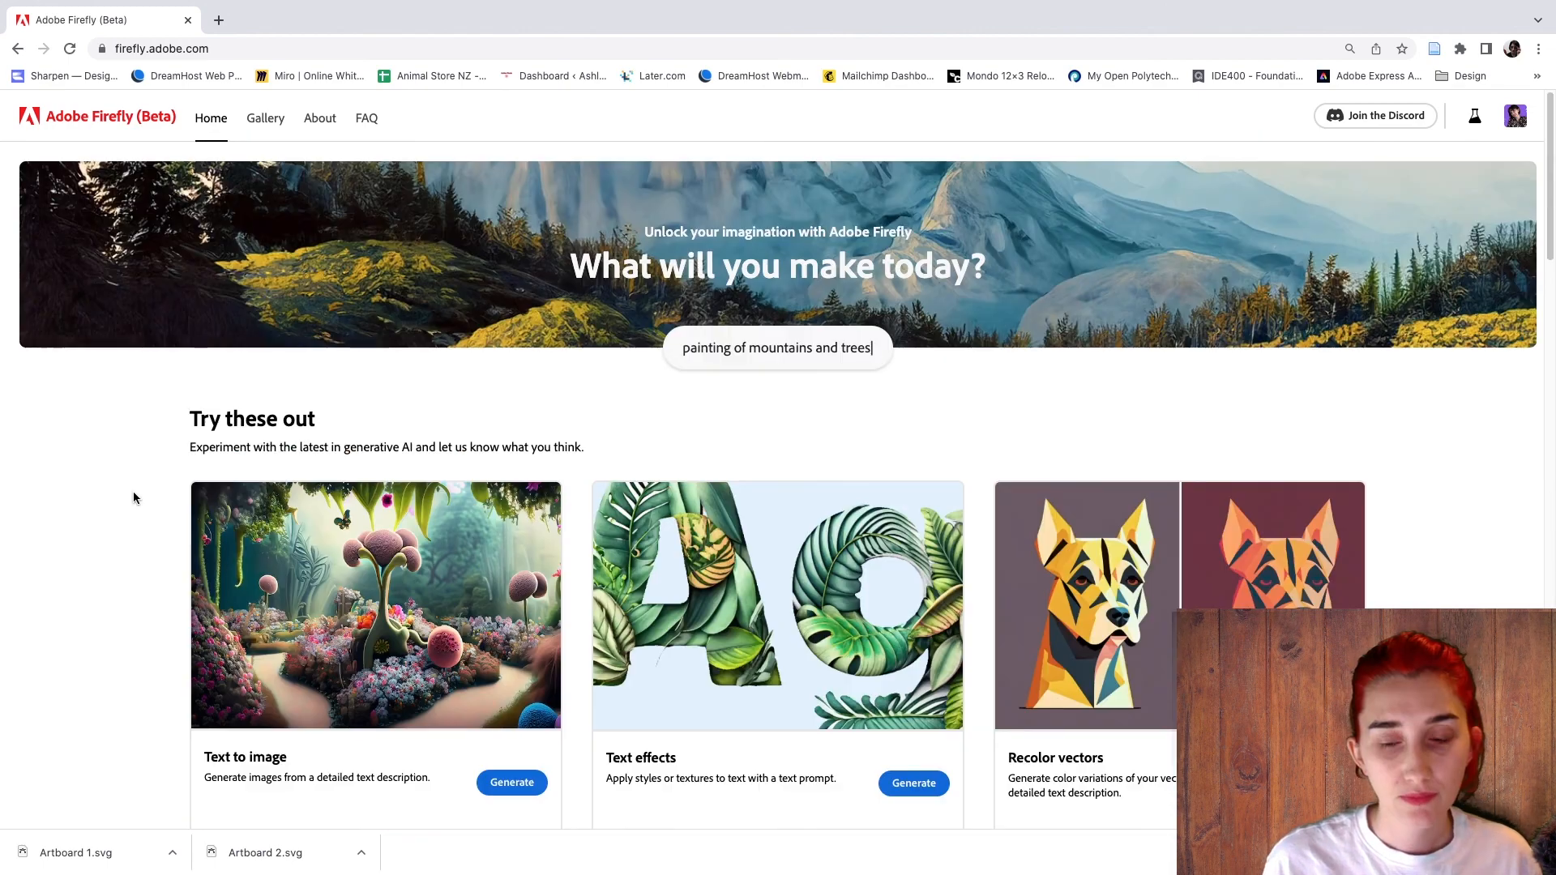